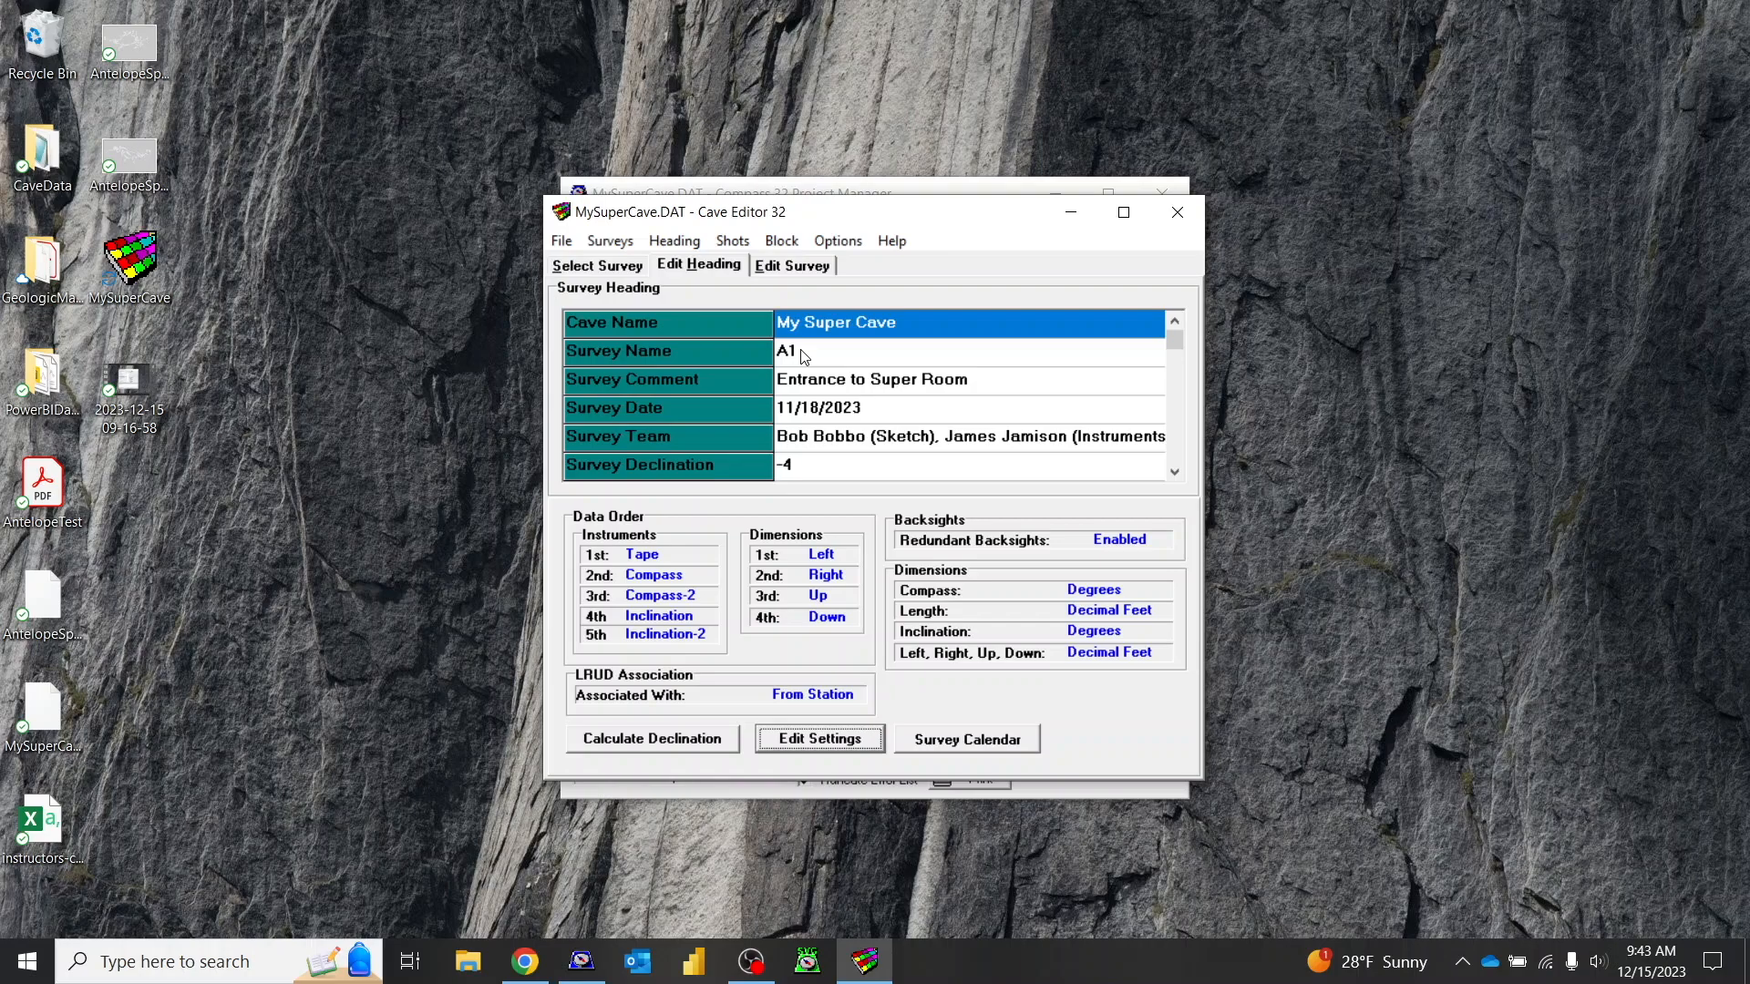
Step: Rename the survey as A1-A16 in the survey heading
left_click(803, 353)
left_click(802, 351)
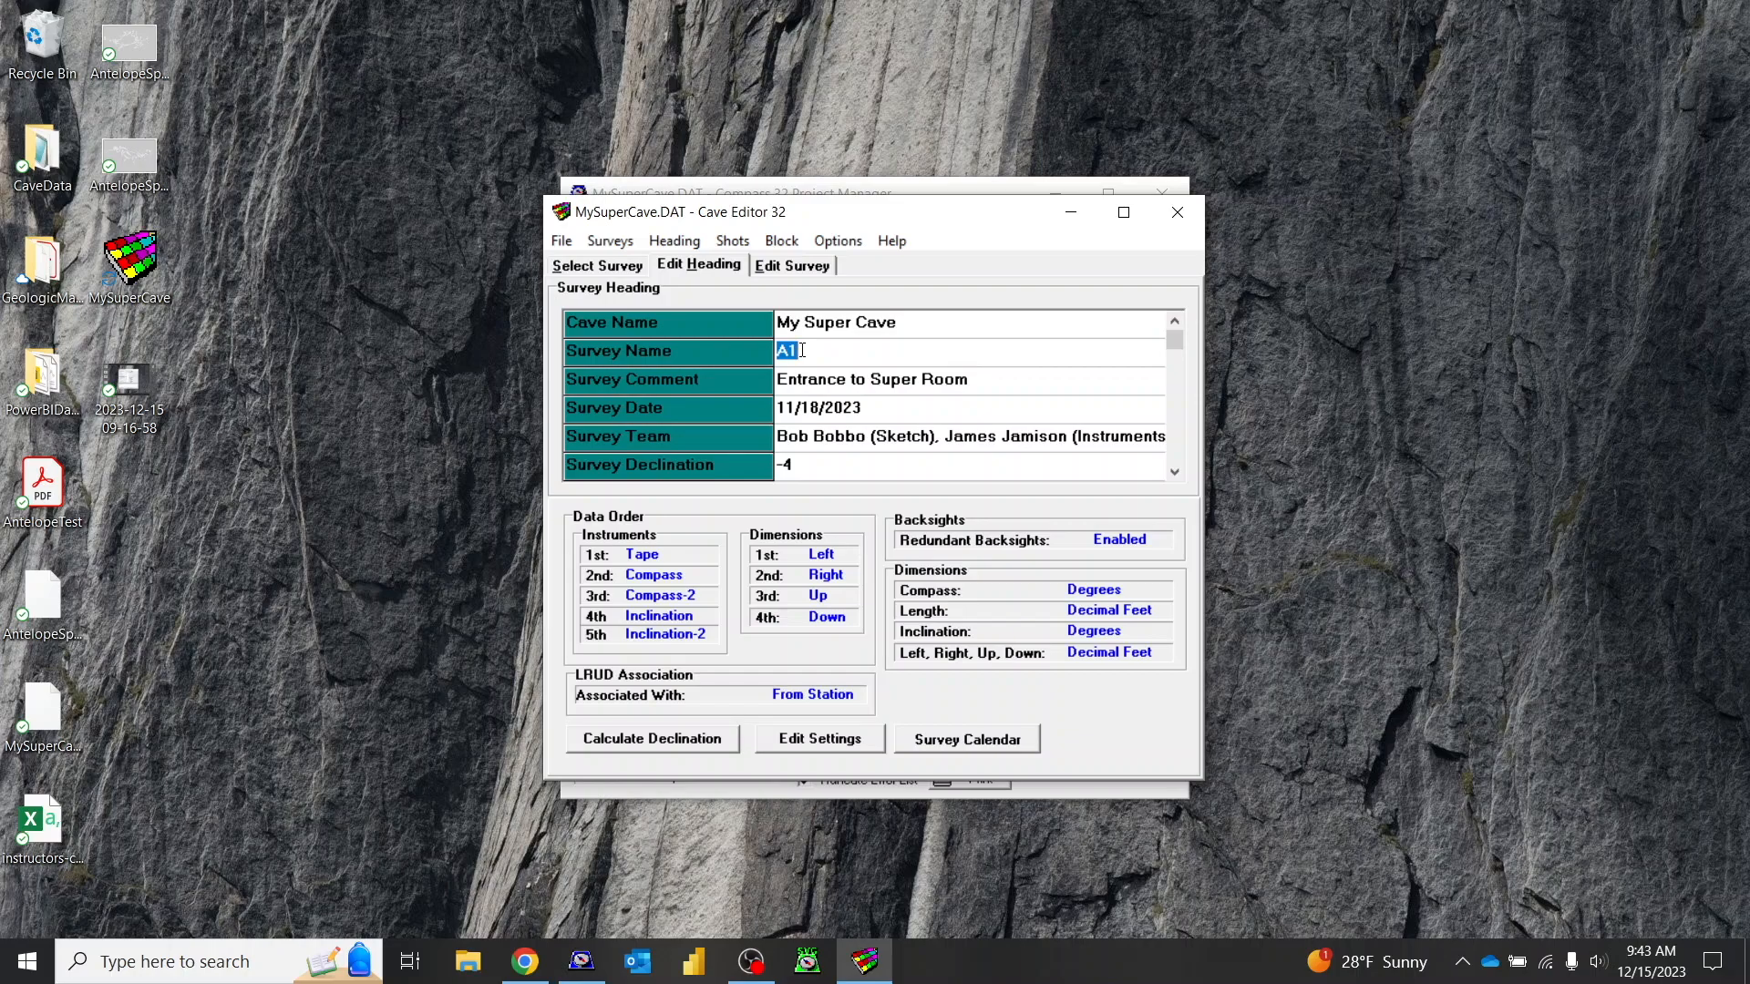
type("A1-A16")
left_click(838, 386)
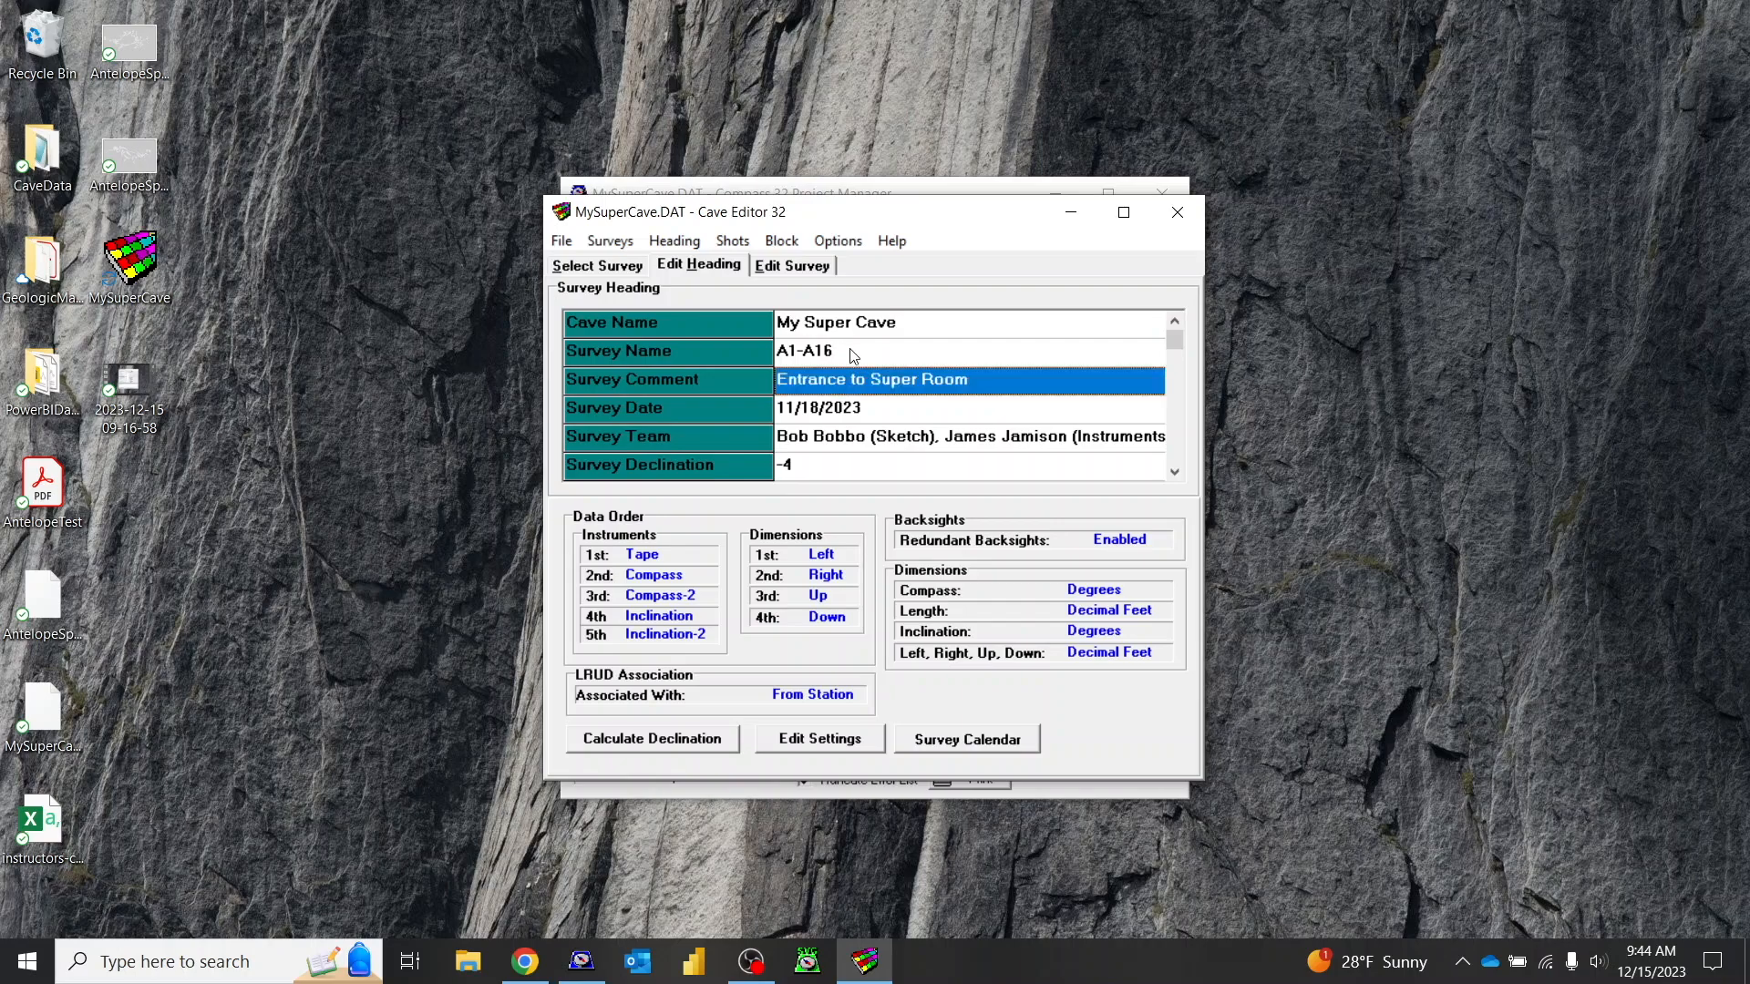
Step: Return to the survey list and save the current cave file
left_click(786, 269)
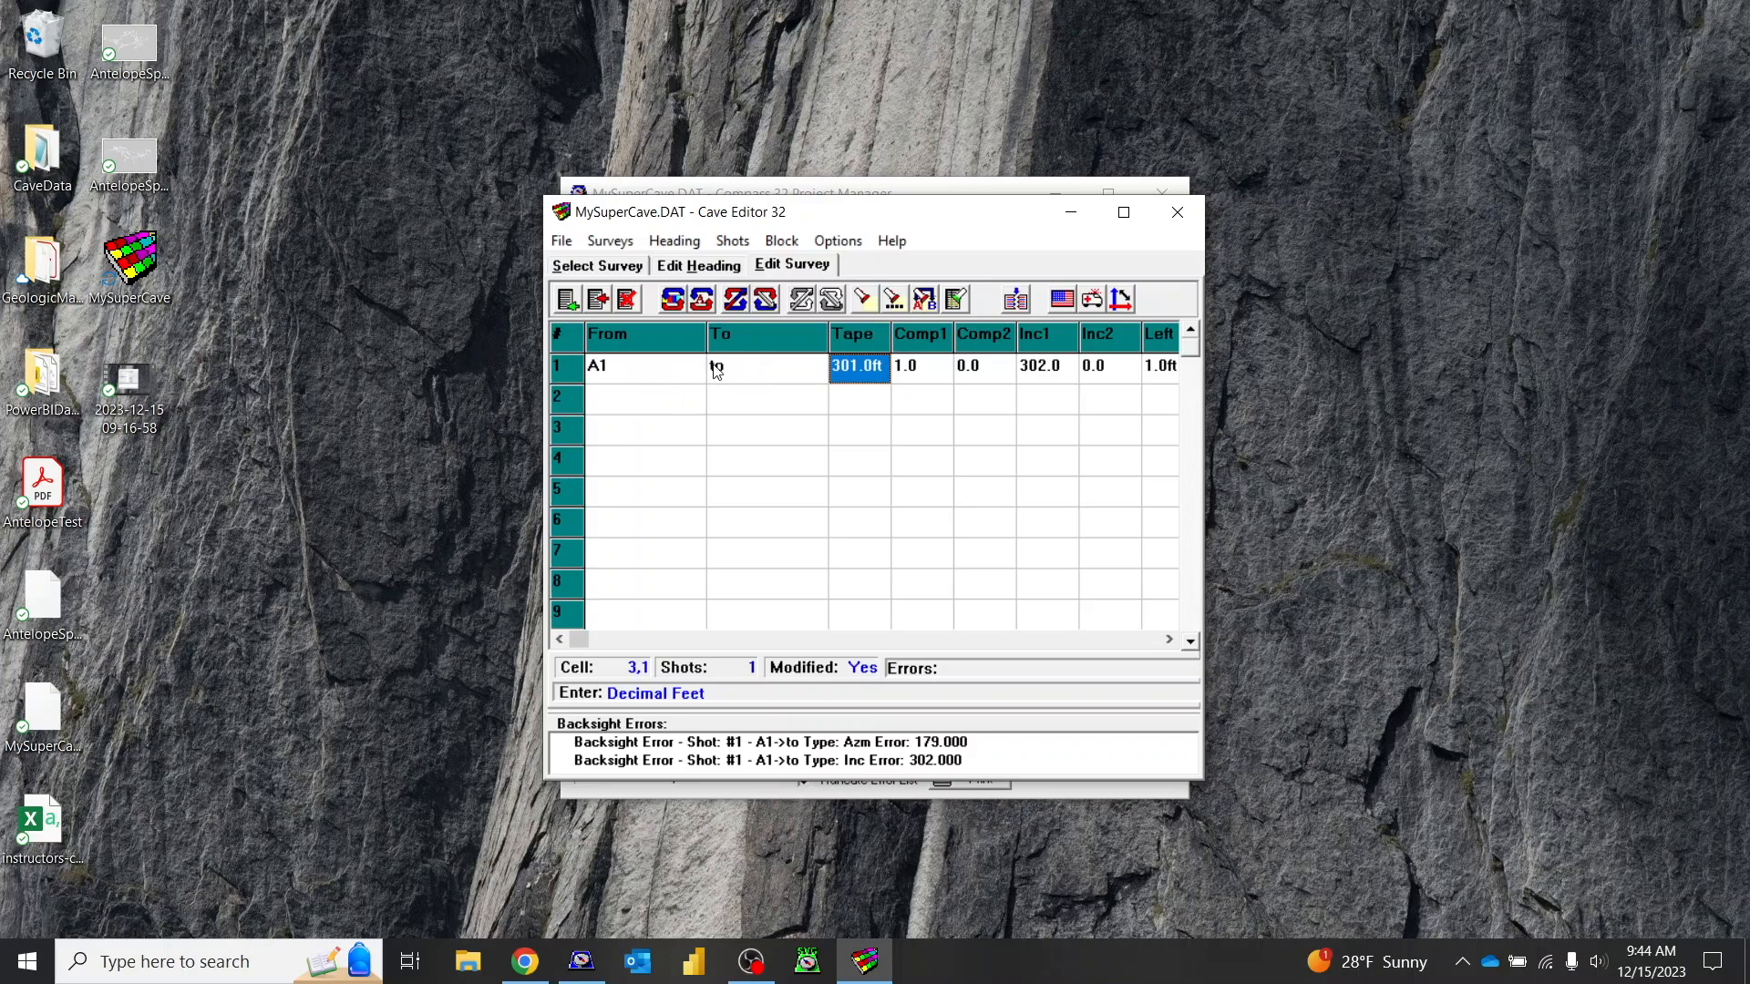
left_click(601, 273)
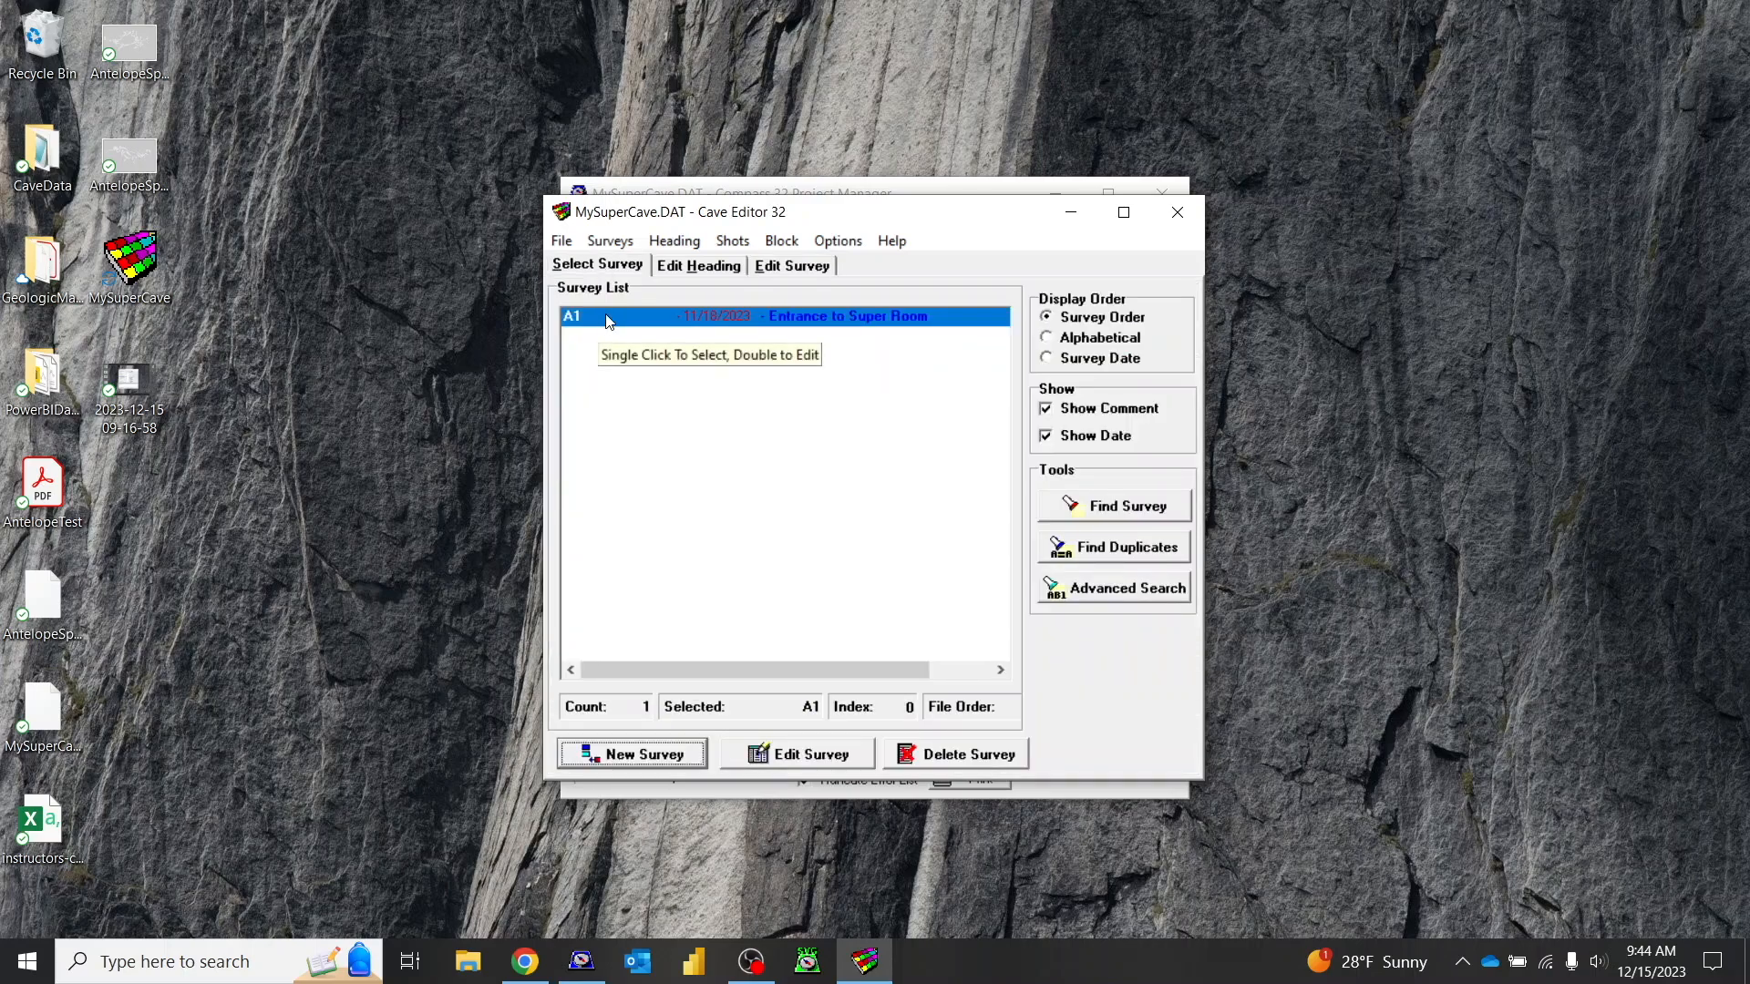
left_click(555, 244)
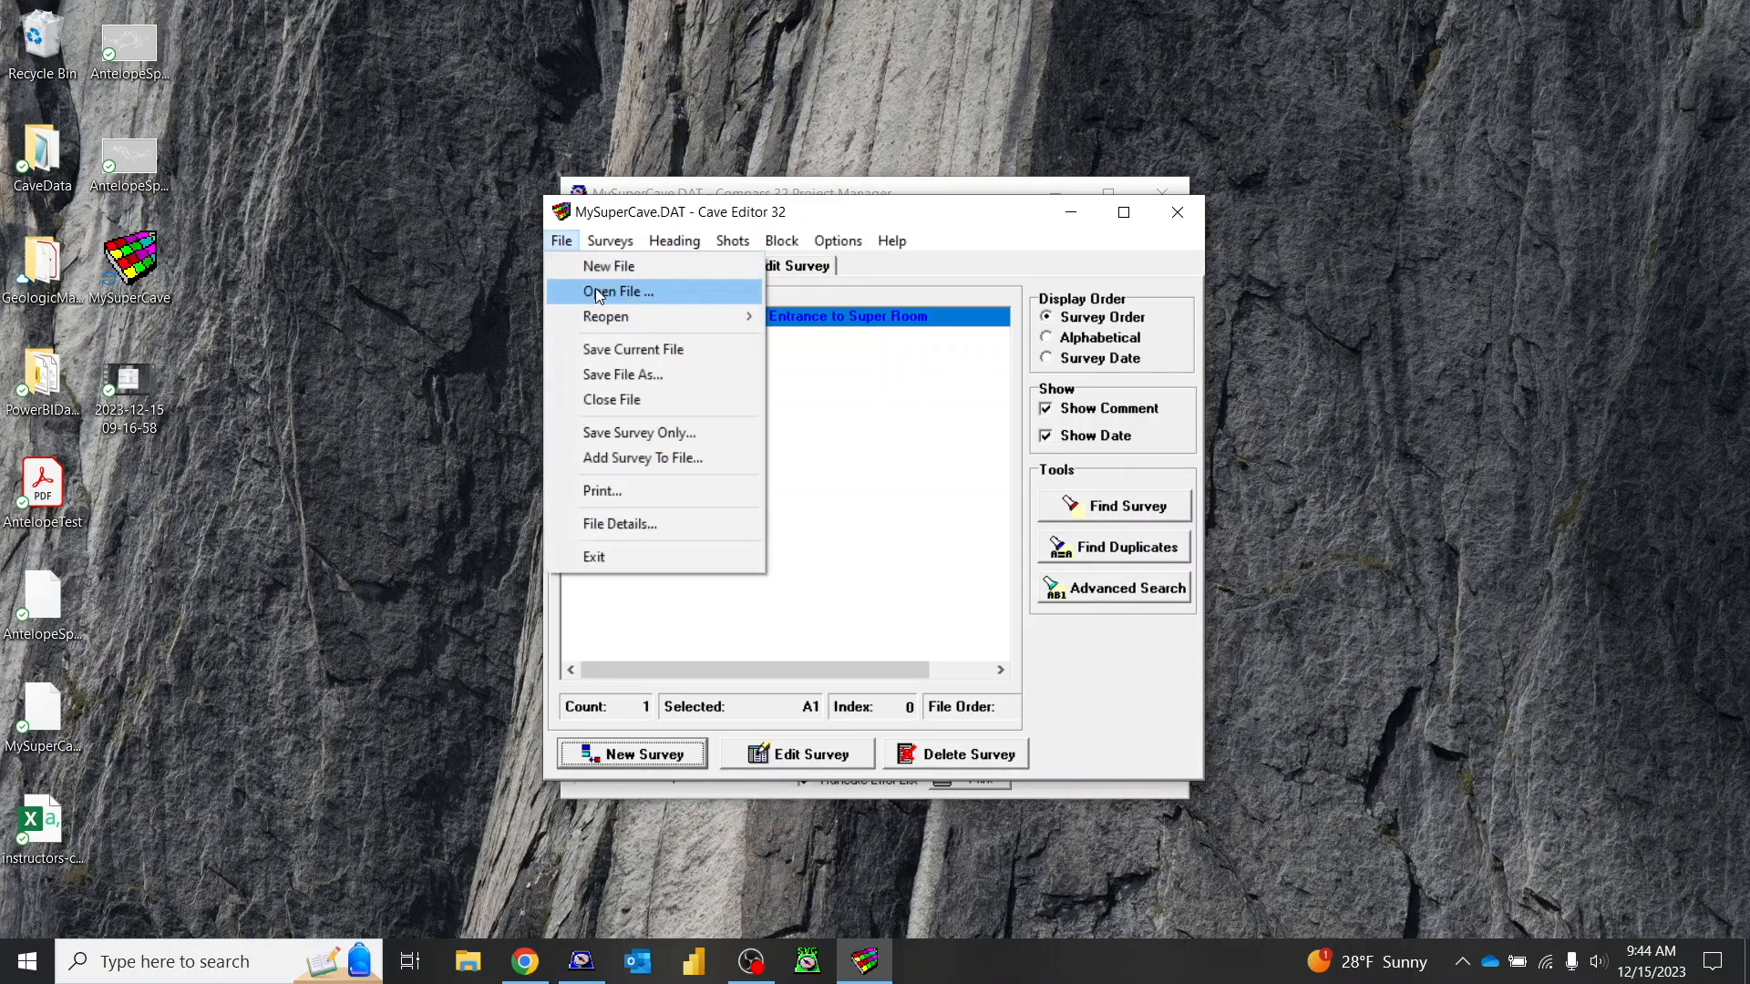
left_click(609, 357)
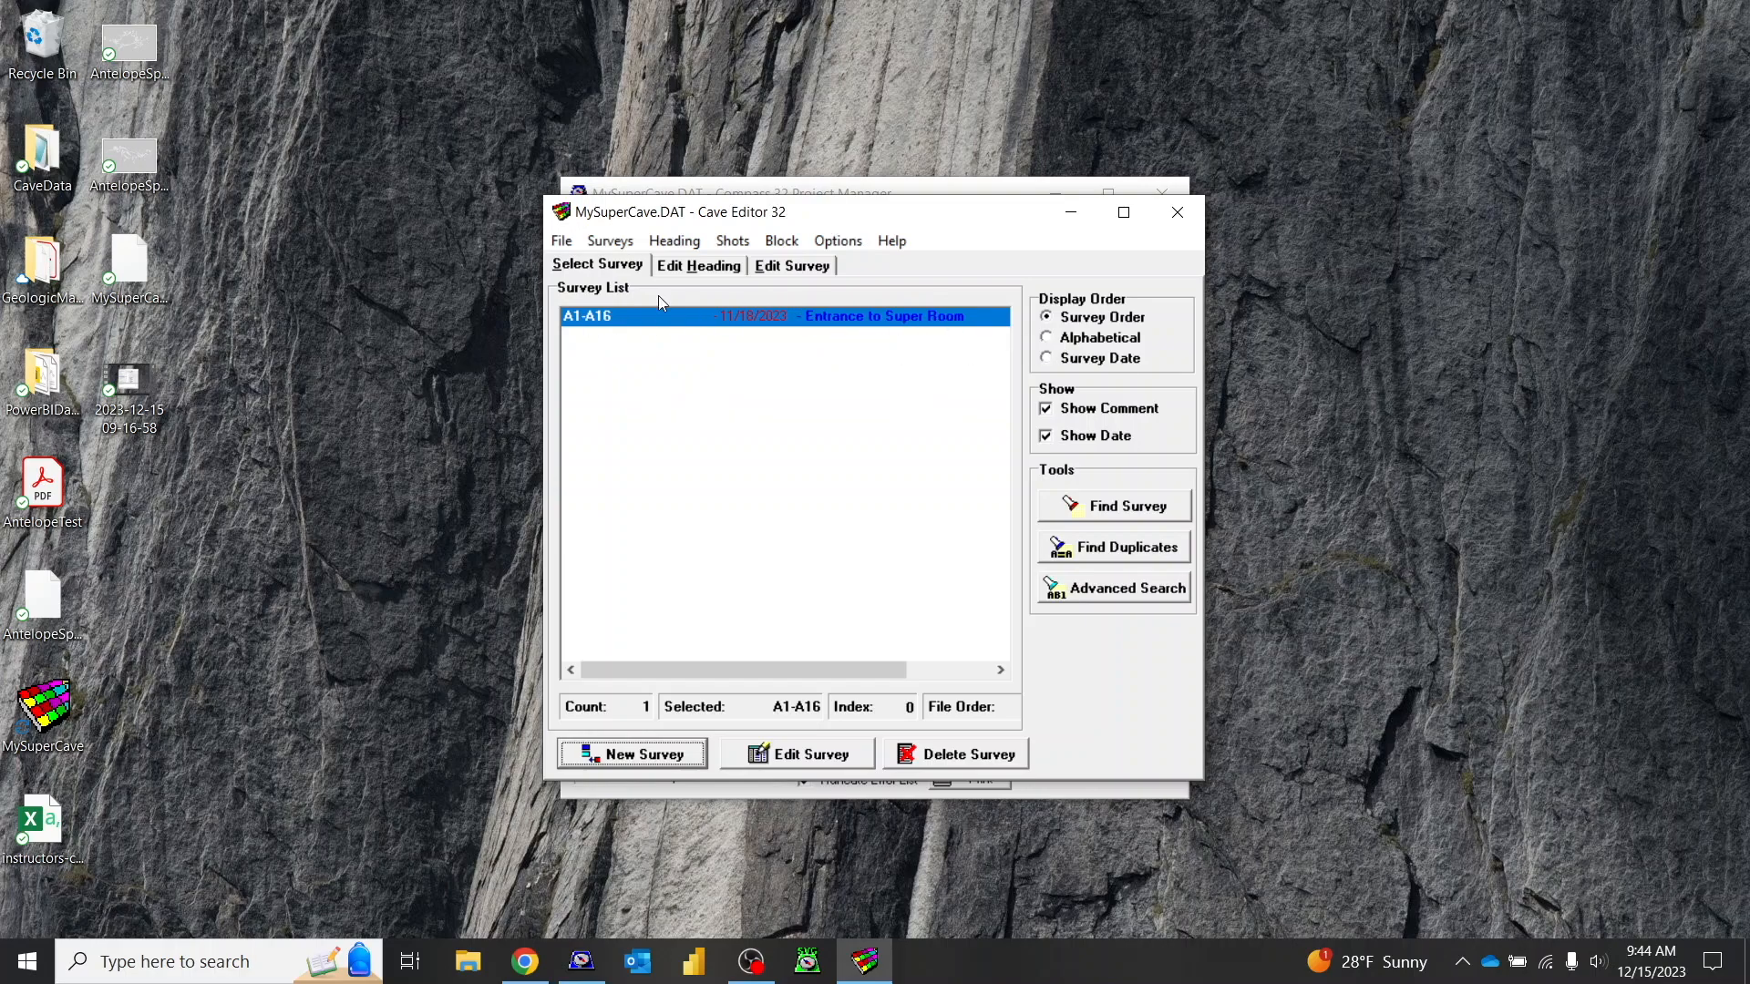
Step: Open the survey's shot data and set the first shot to run from station A1 to station A2
left_click(793, 266)
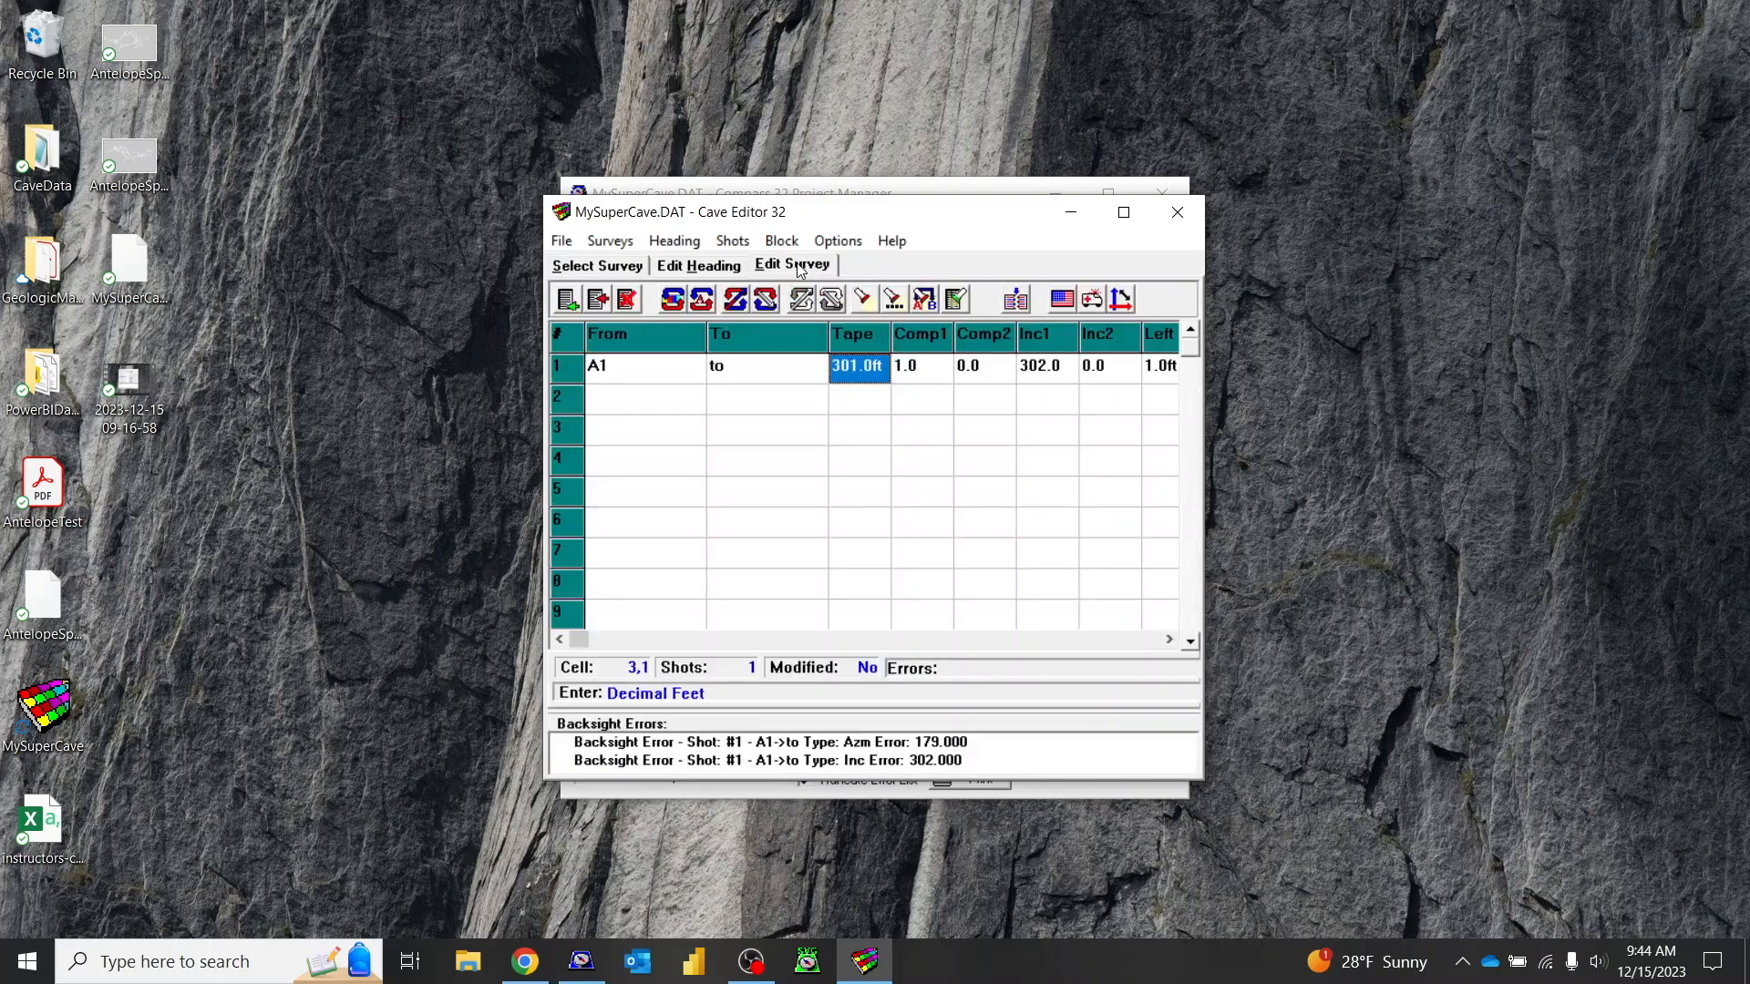
left_click(643, 373)
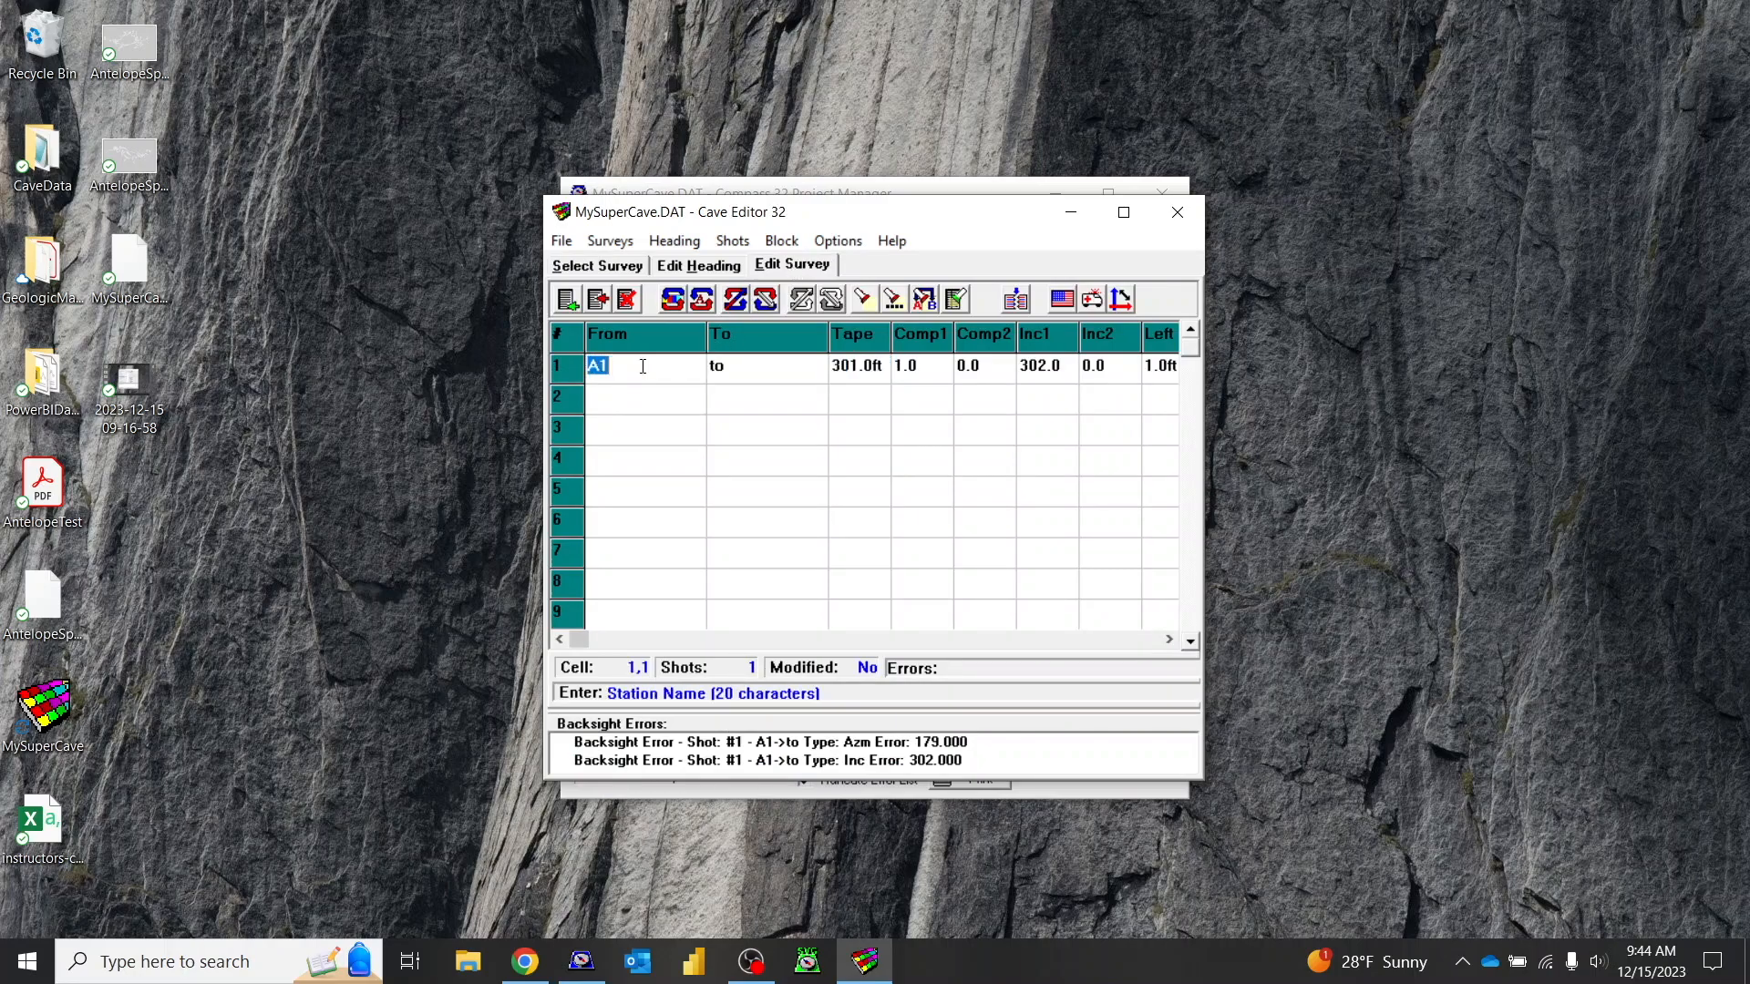
type("A1")
key("Return")
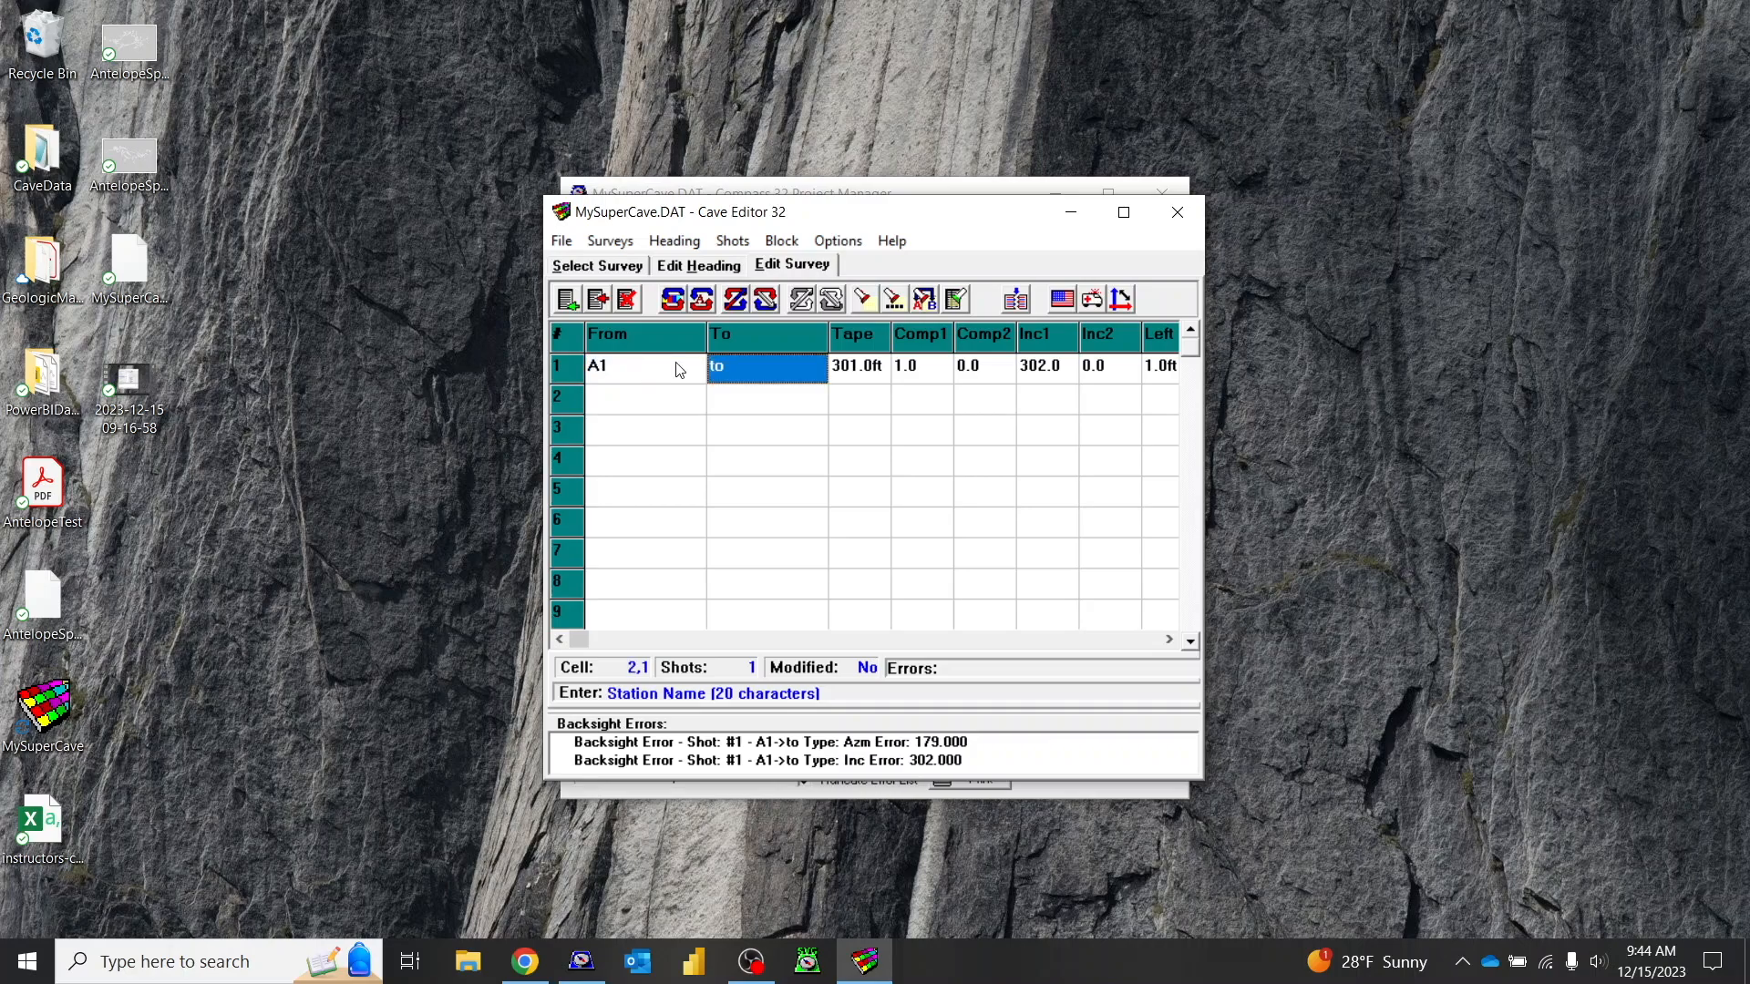
type("A2")
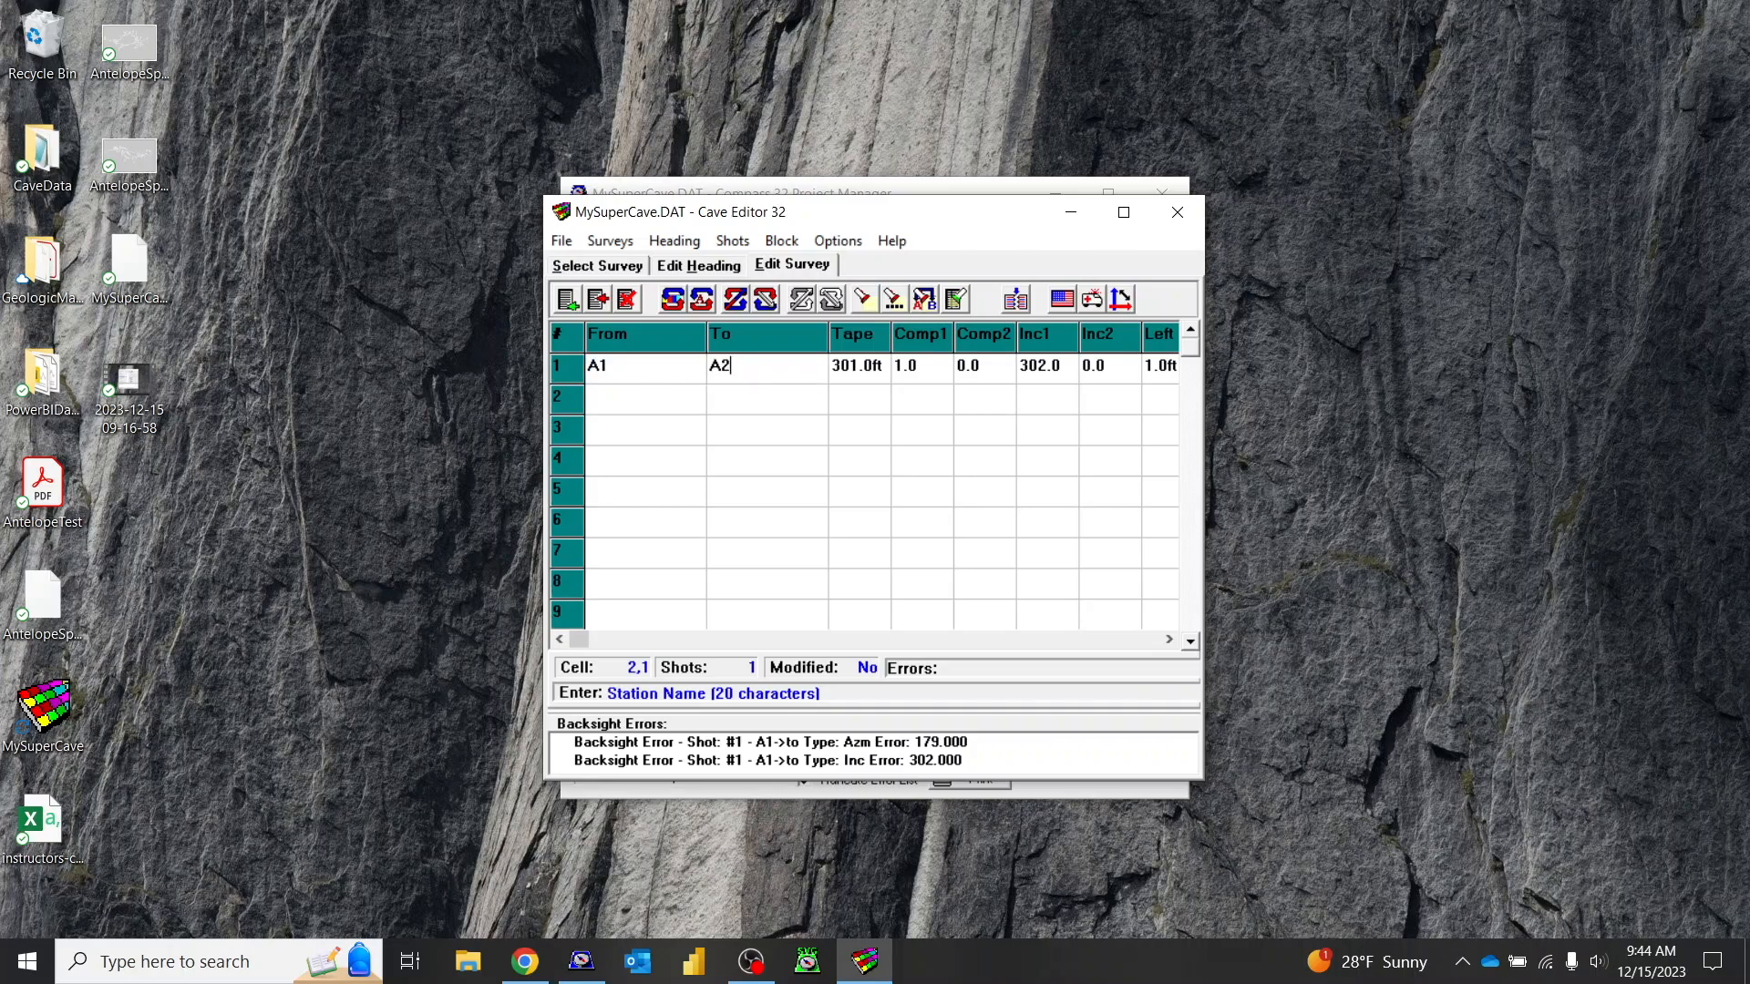
key("Return")
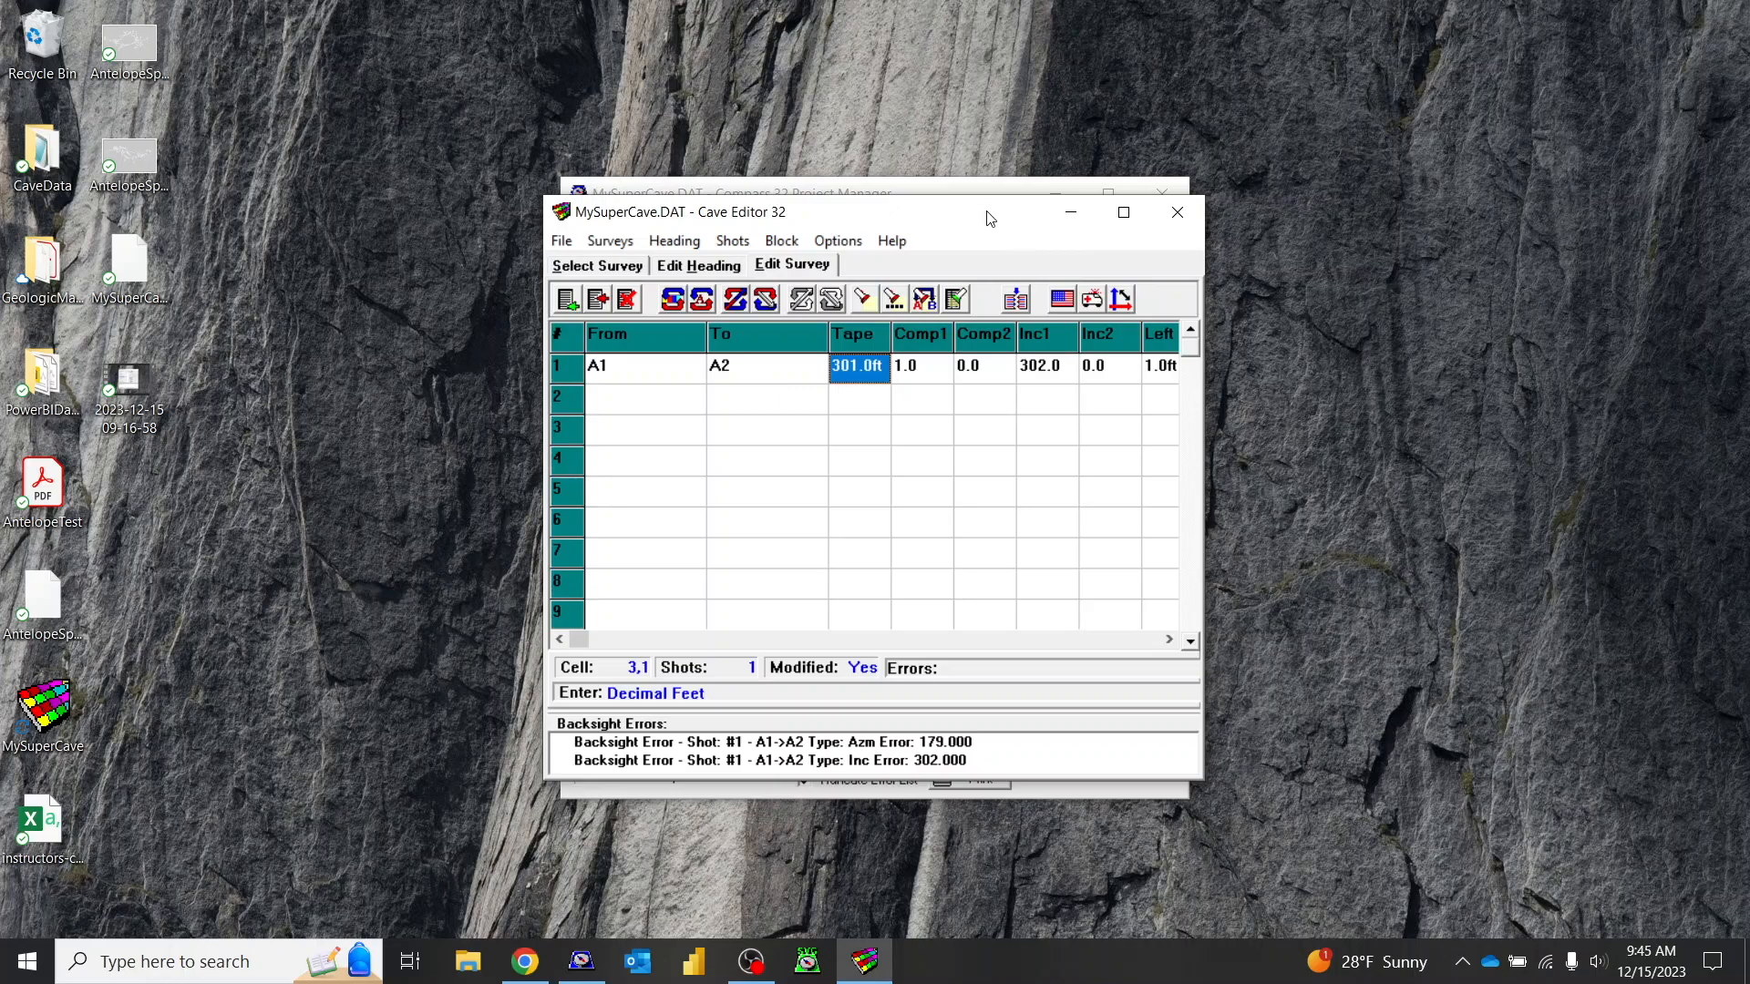
Step: Maximize the editor window and enter the first shot's tape length of 8.1 ft and compass readings of 124 and 305 degrees
left_click(1124, 213)
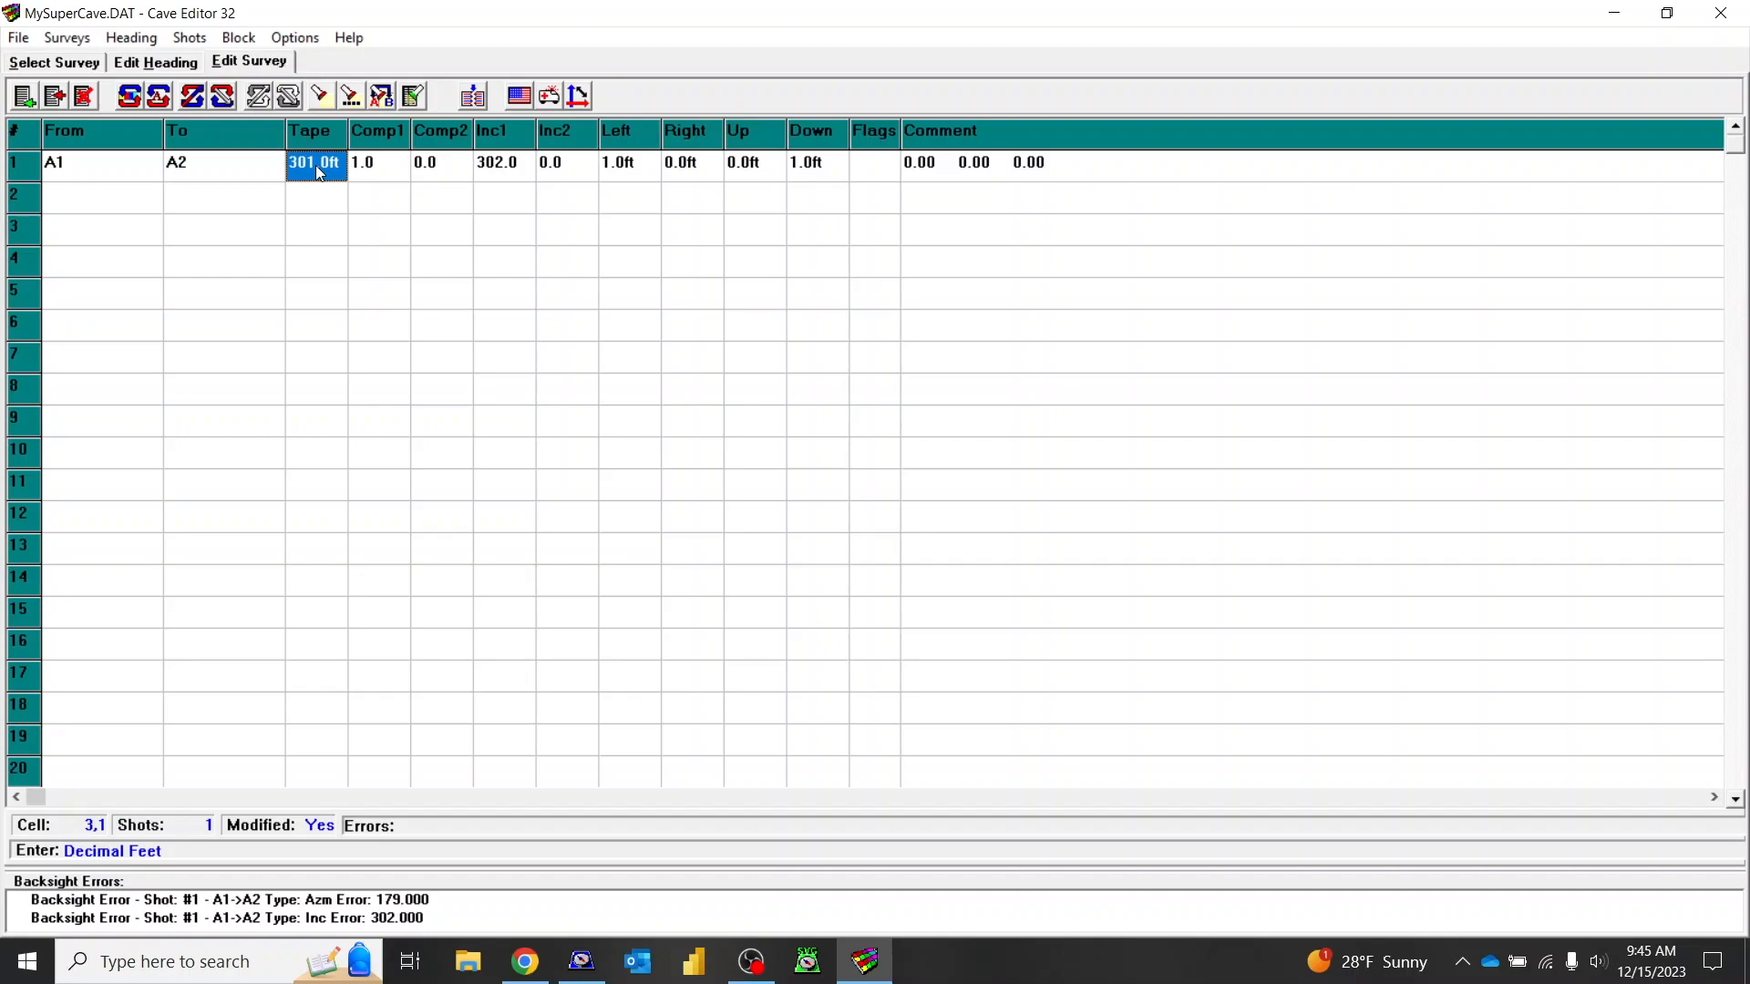
type(".1")
key("Return")
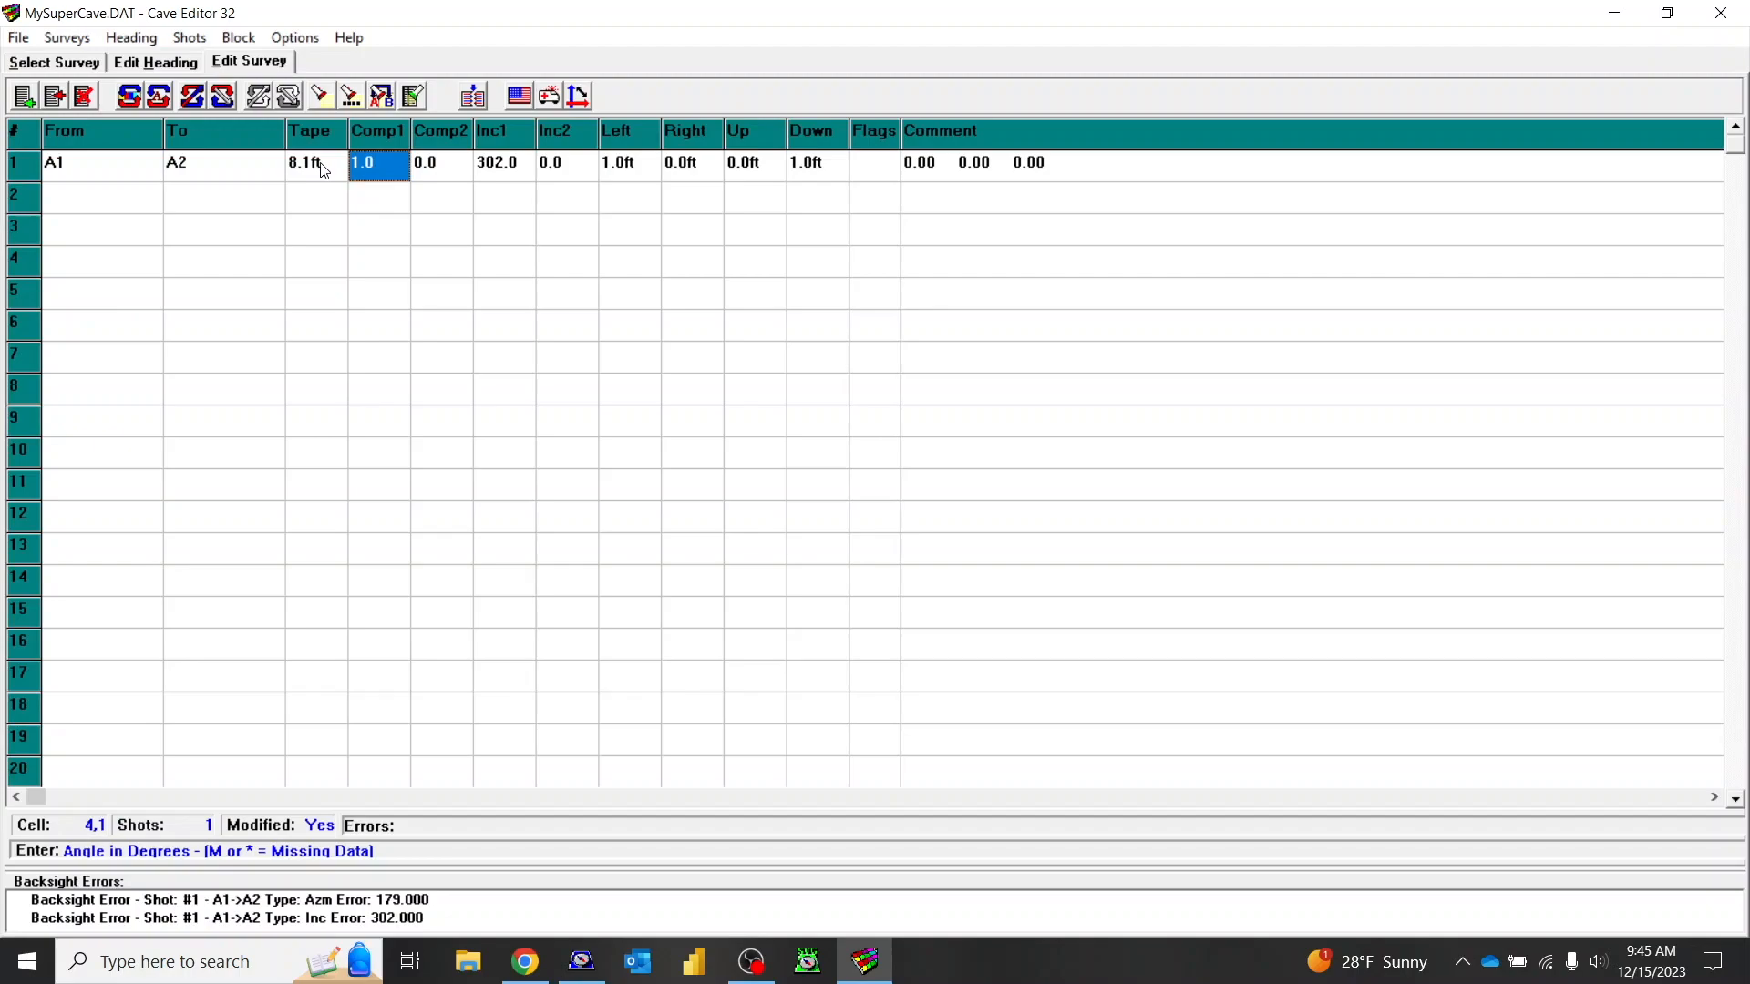
type("124")
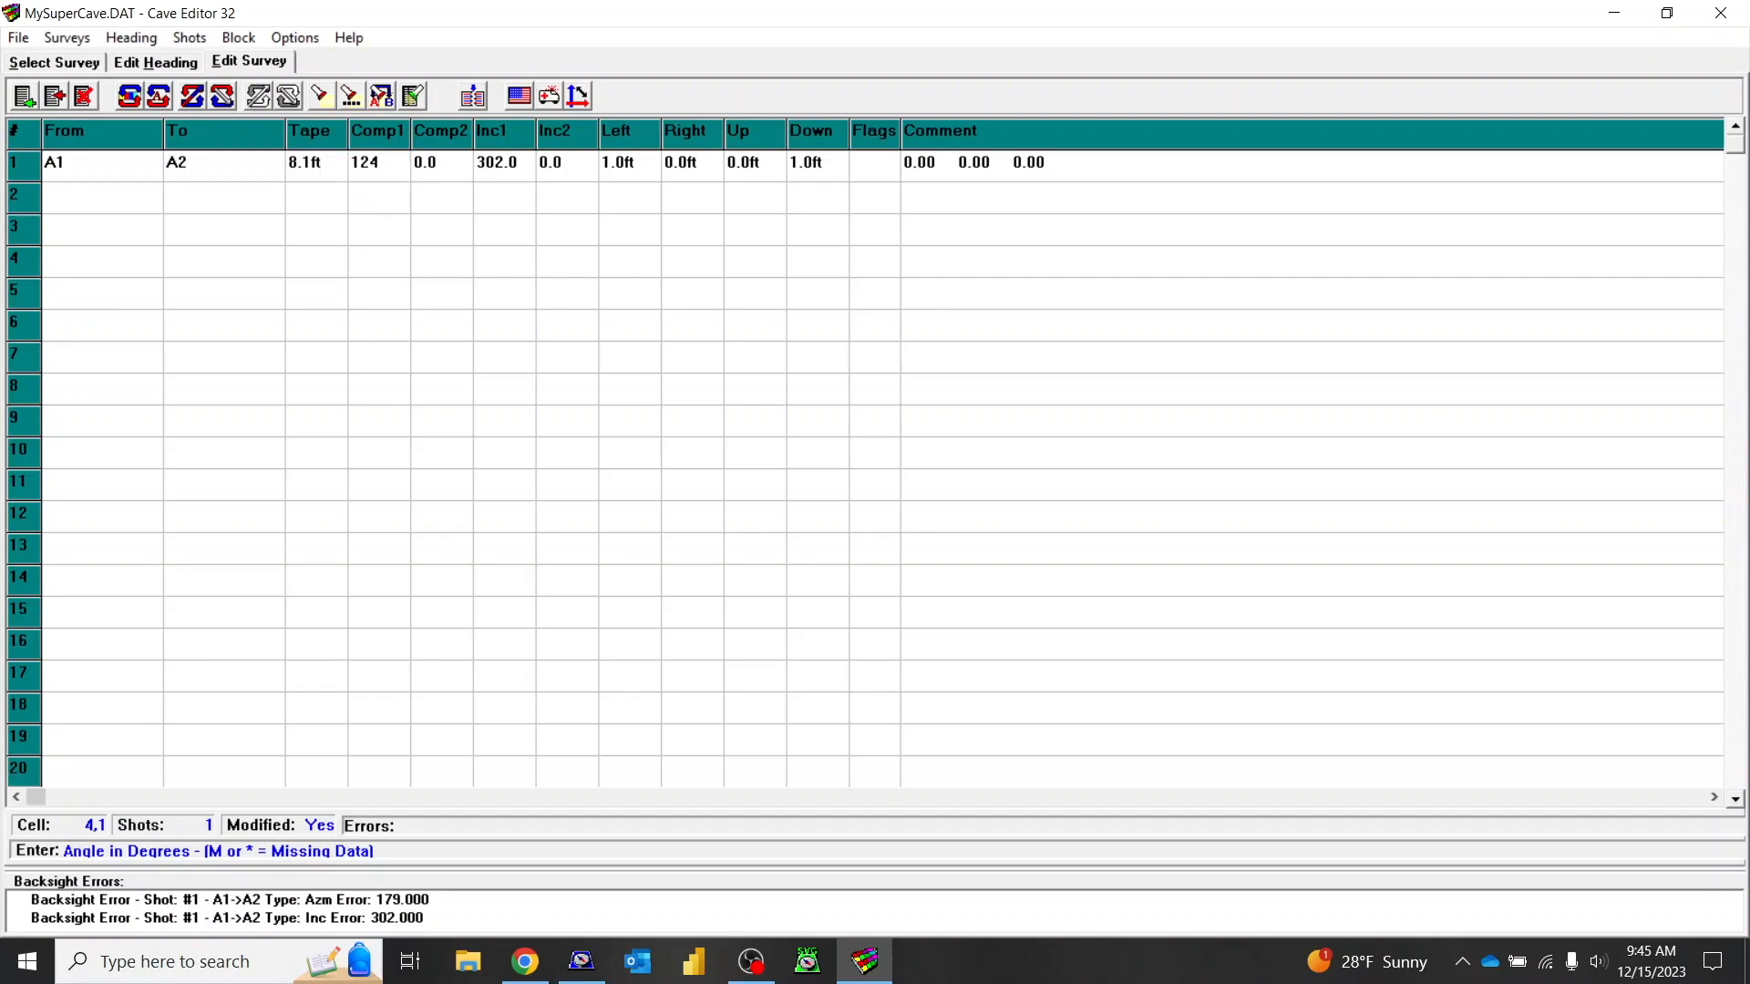
key("Tab")
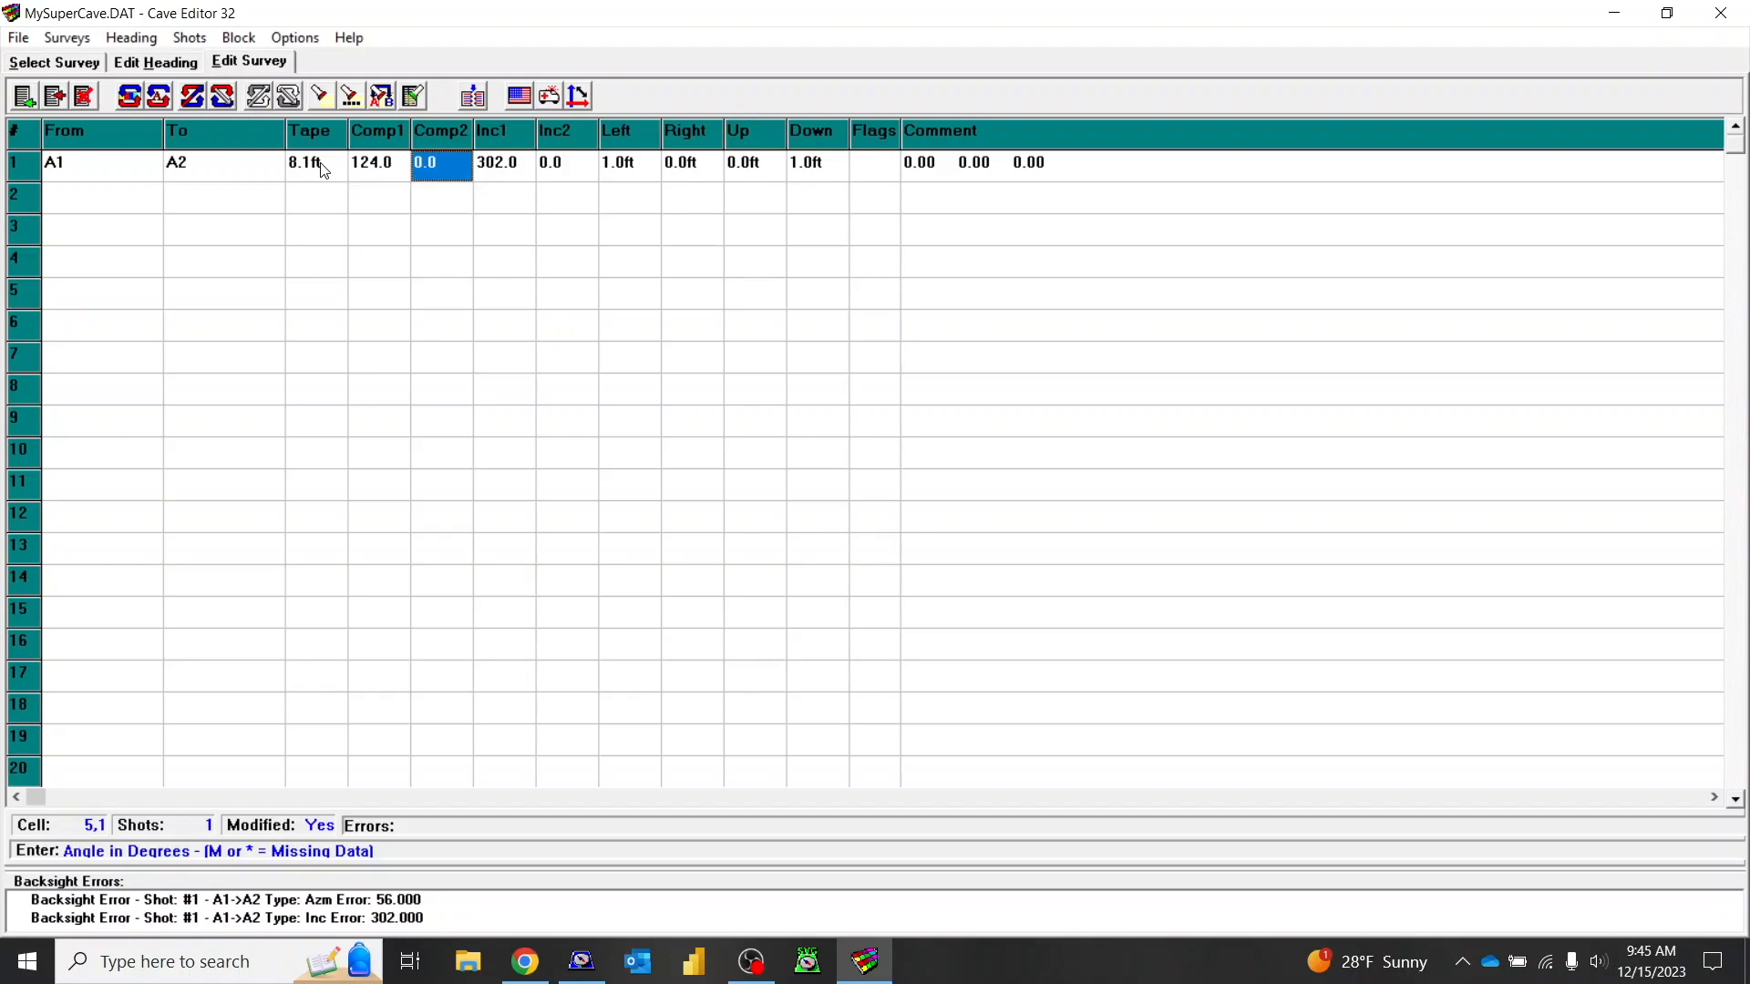
type("305")
key("Tab")
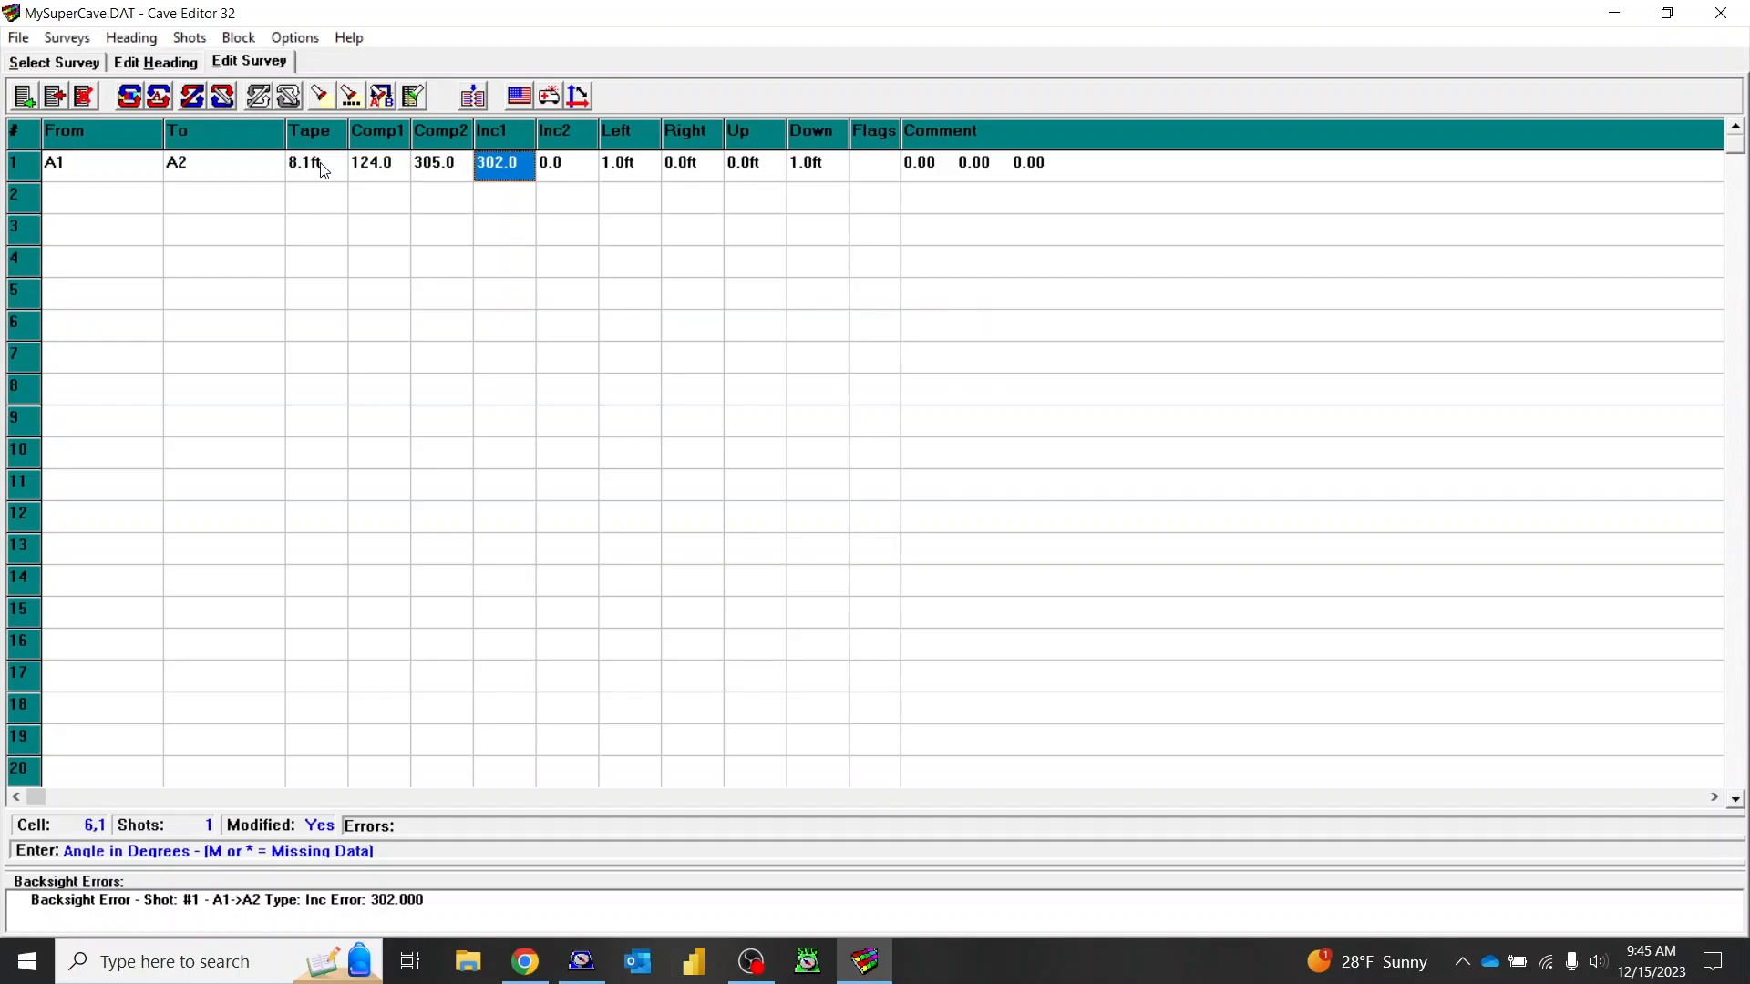
Step: Enter the first shot's inclinations as 32 degrees for the foresight and -32 degrees for the backsight
type("32")
key("Tab")
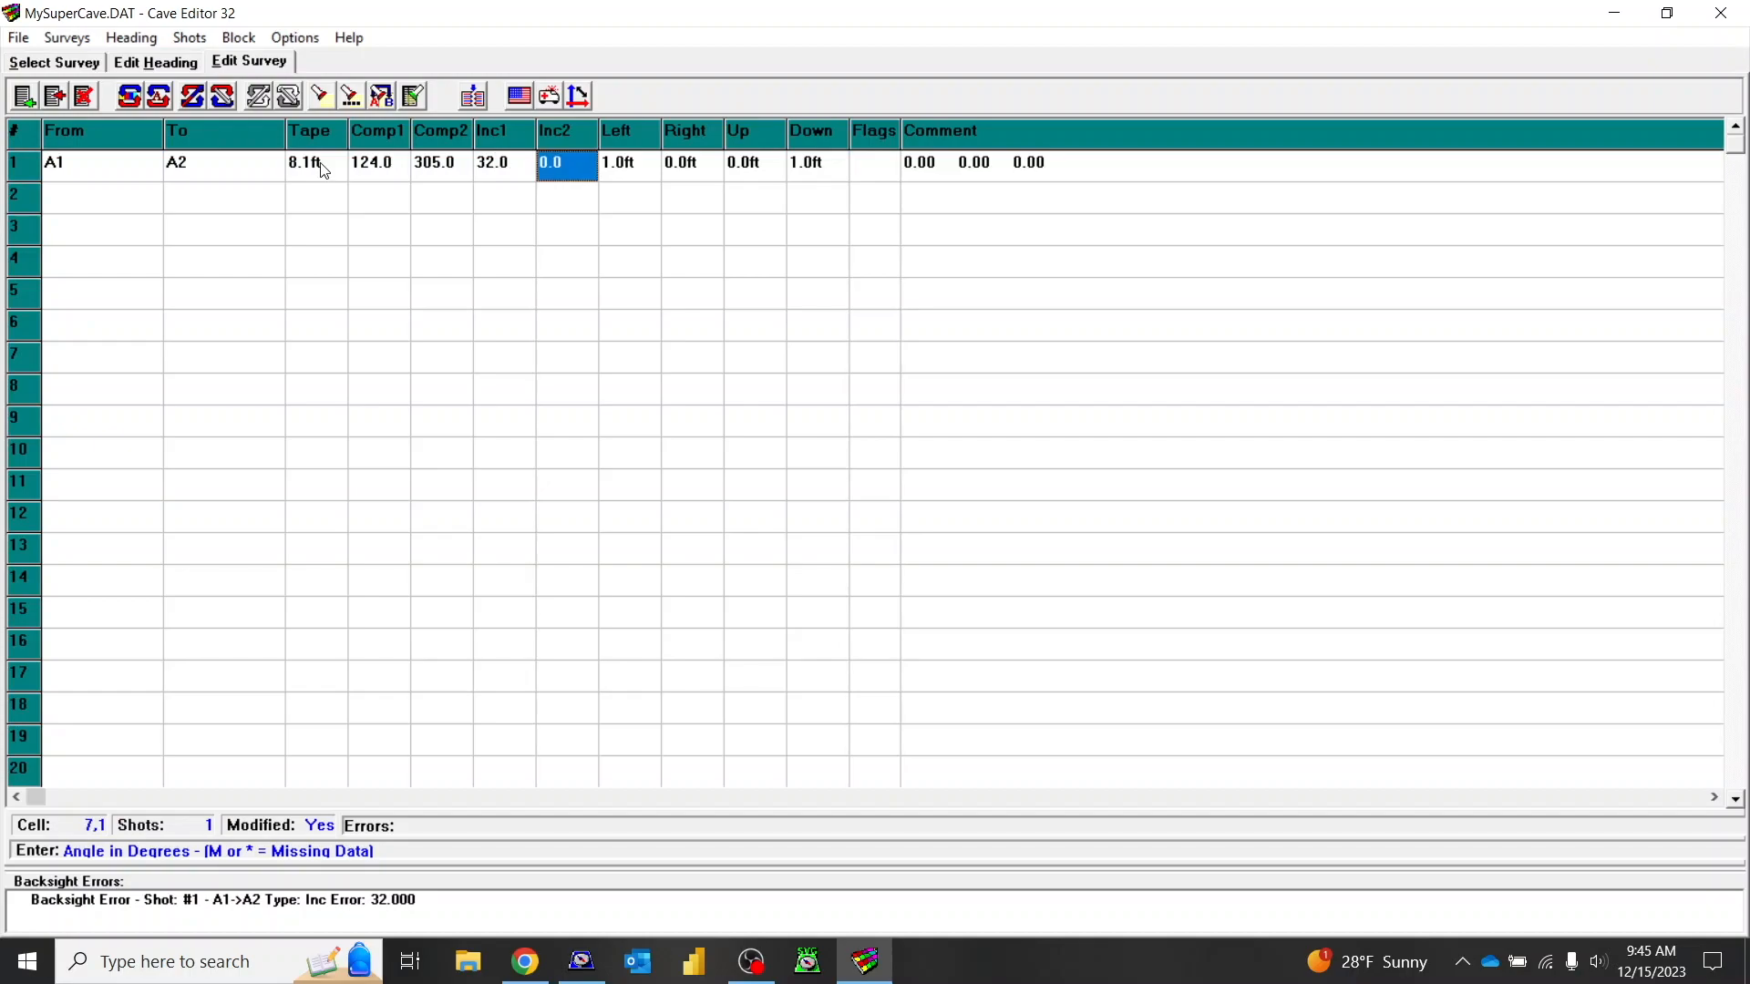
key("BackSpace")
type("-32")
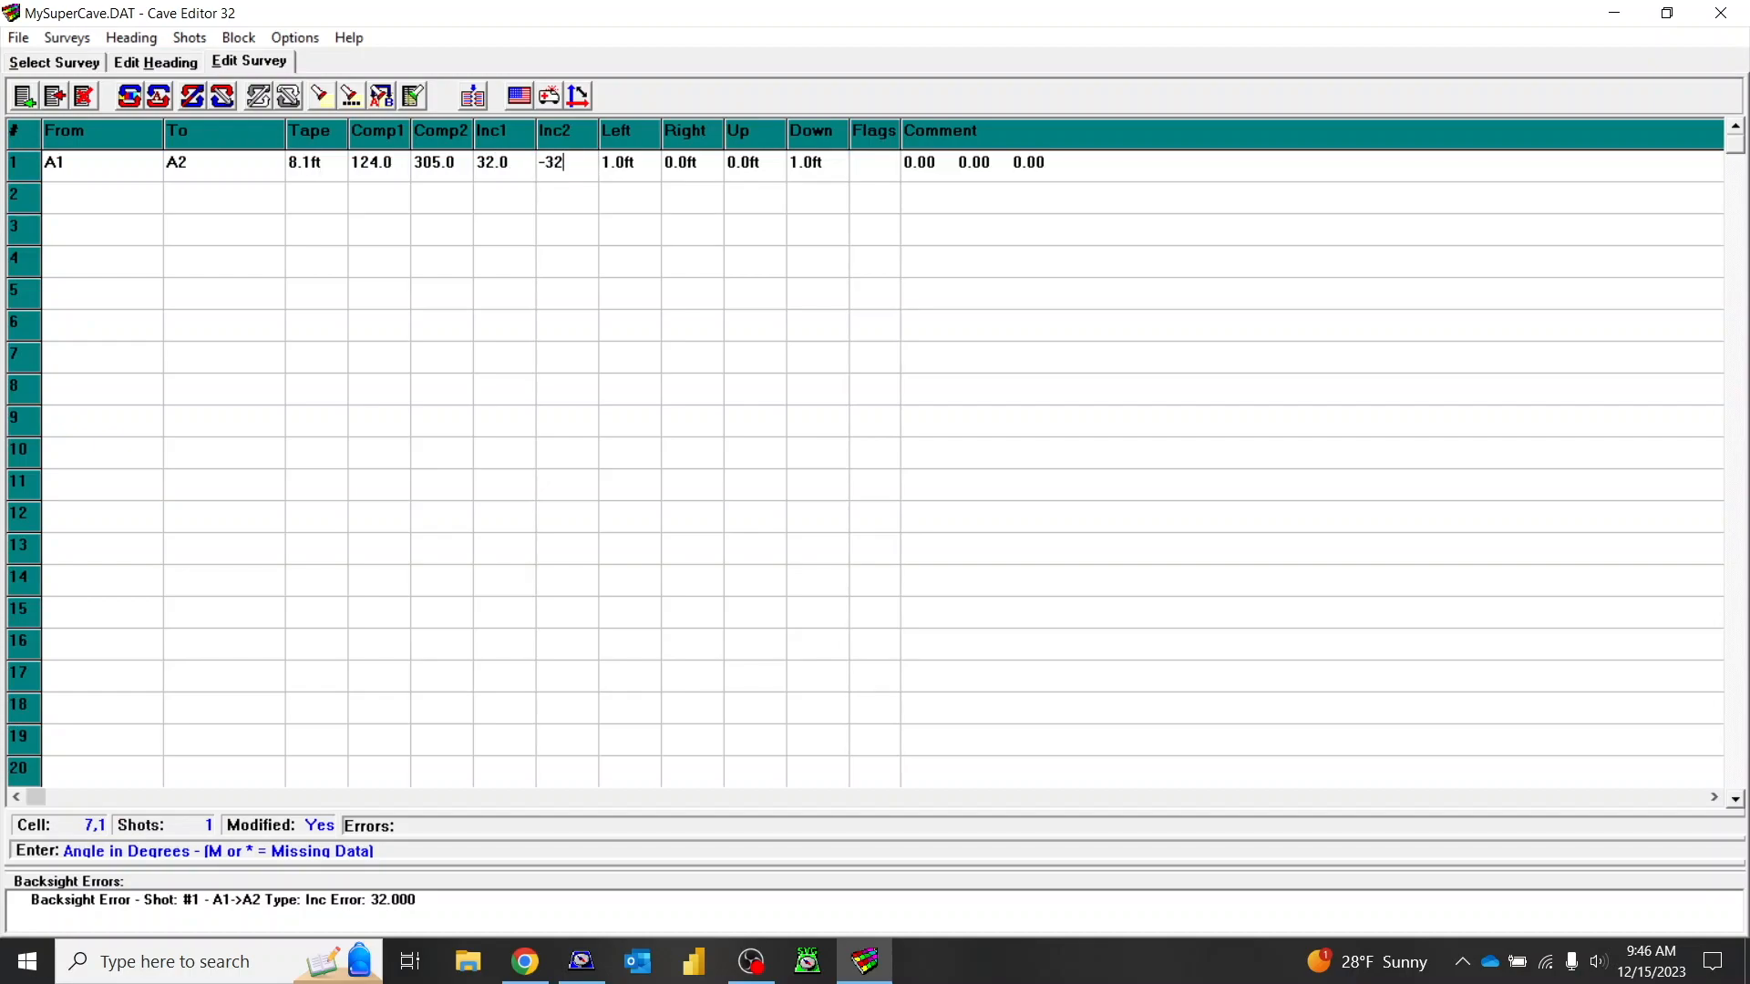
key("Tab")
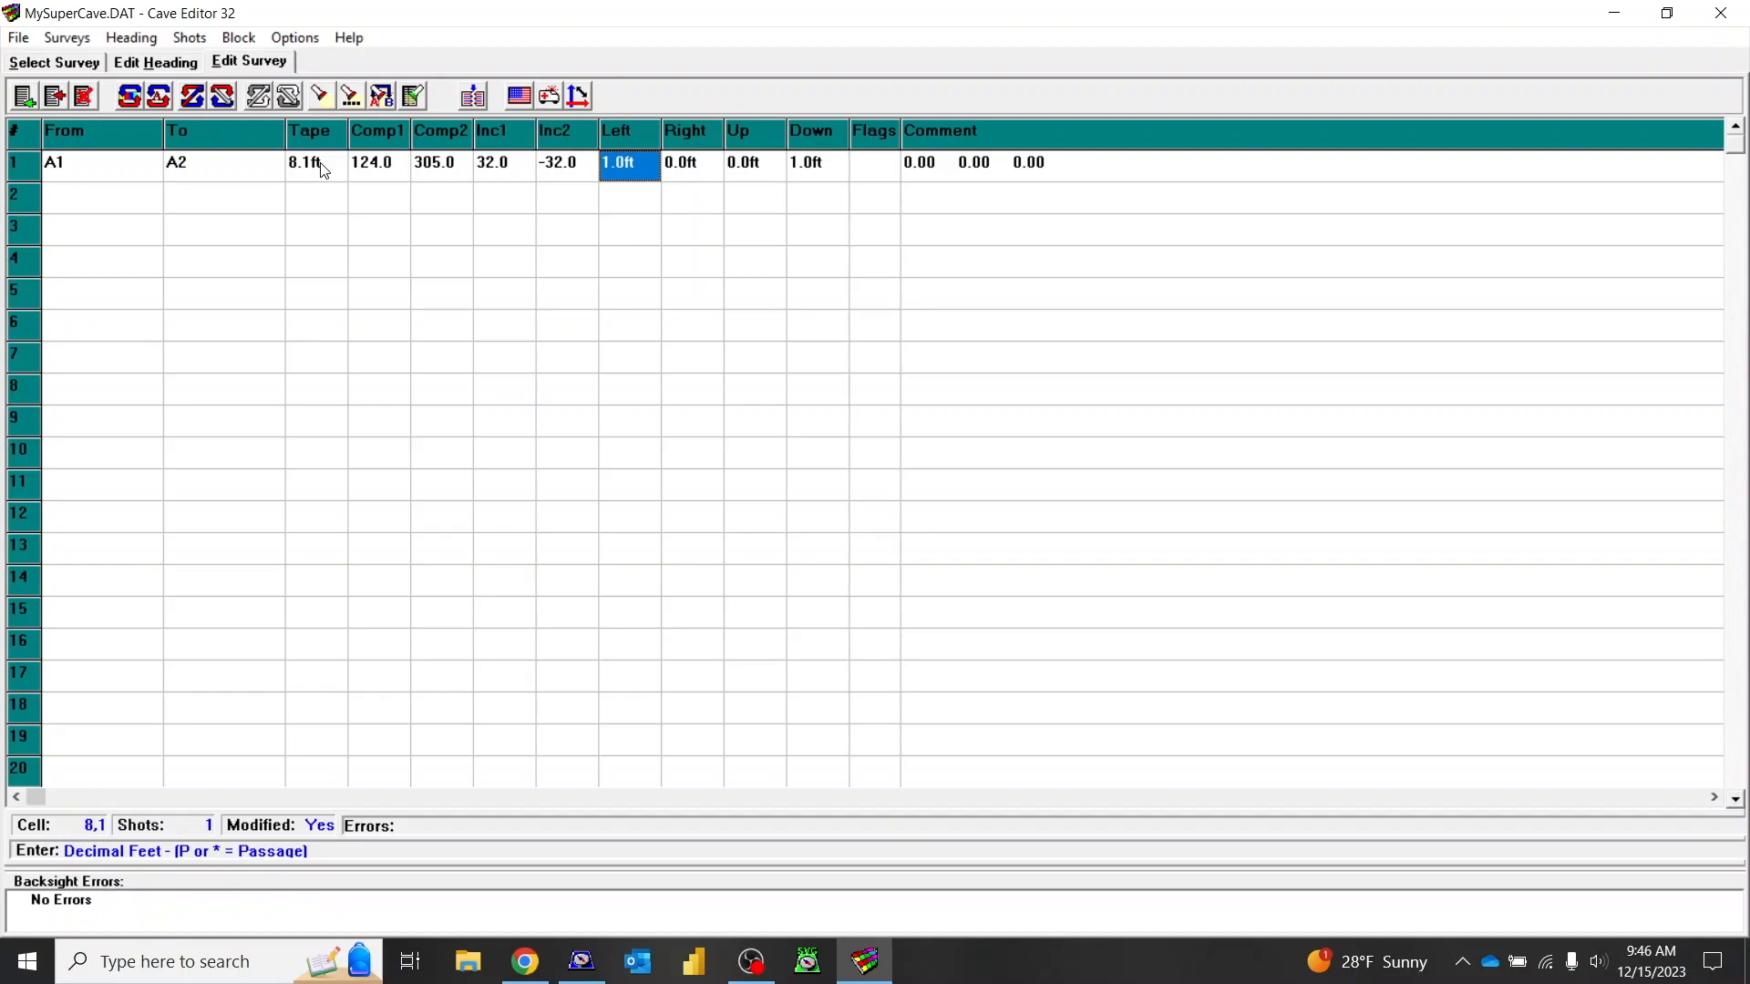
Step: Enter the first shot's passage dimensions: left 3 ft, right 4 ft, up marked as passage, and down 2.5 ft
type("3")
key("Tab")
type("4")
key("Tab")
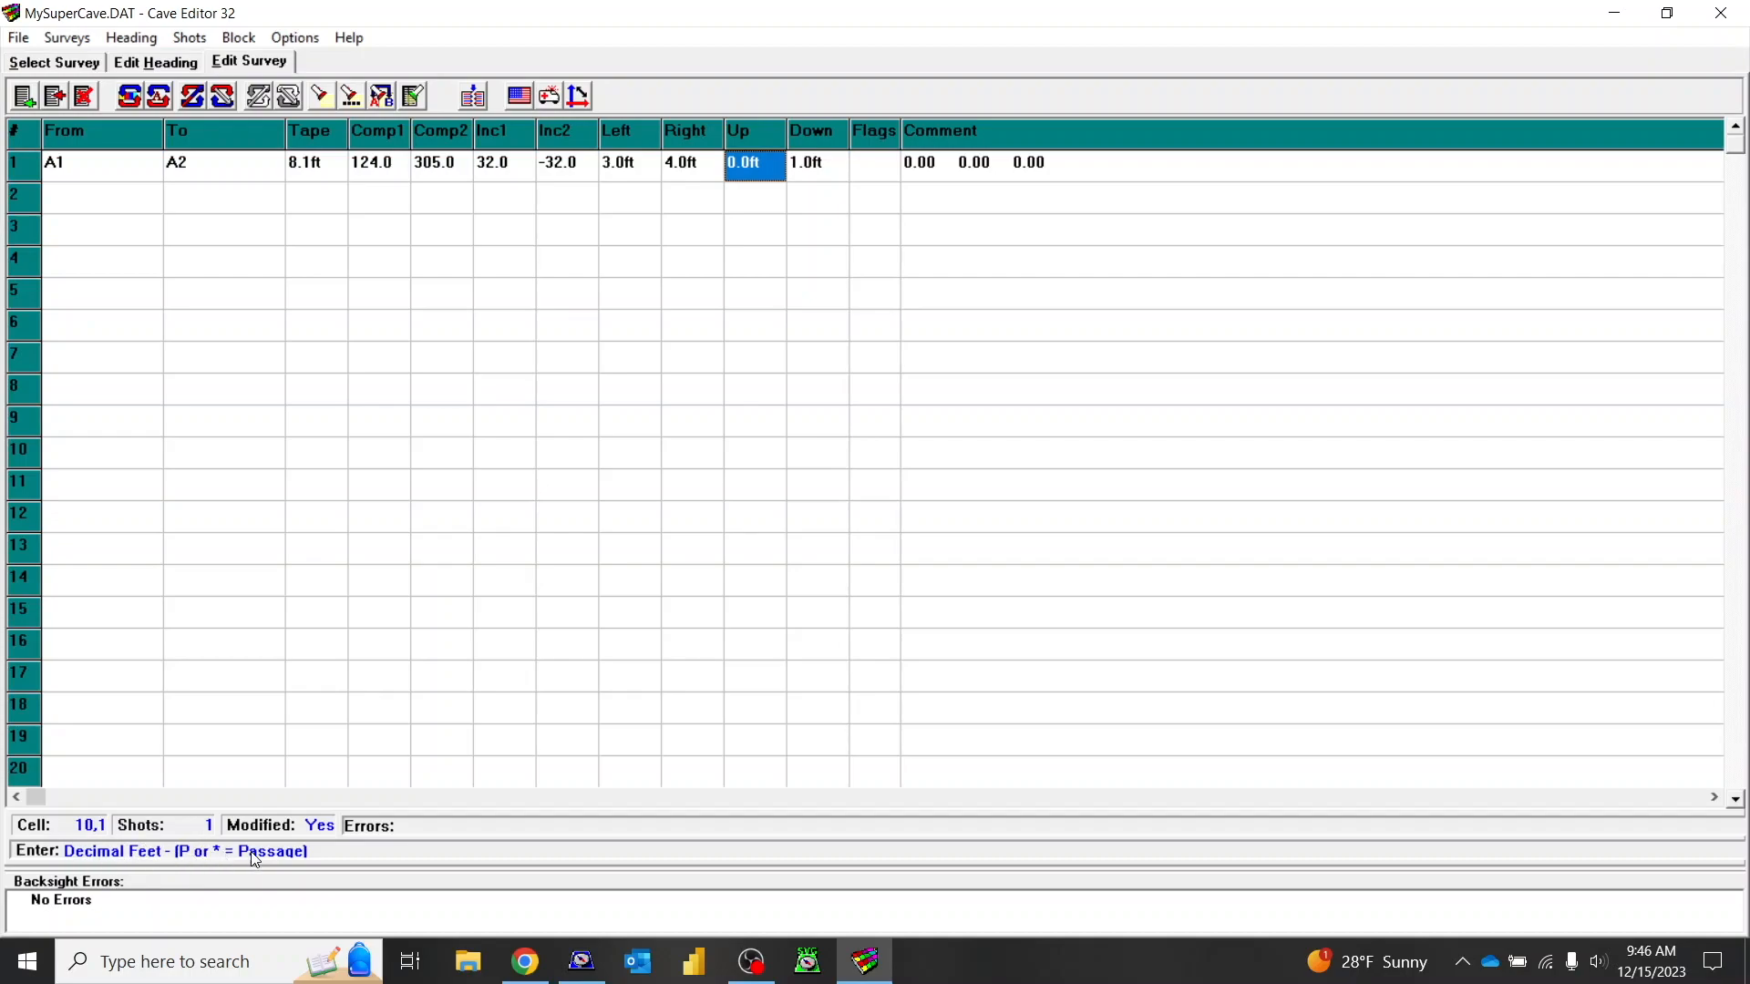
type("p")
key("Return")
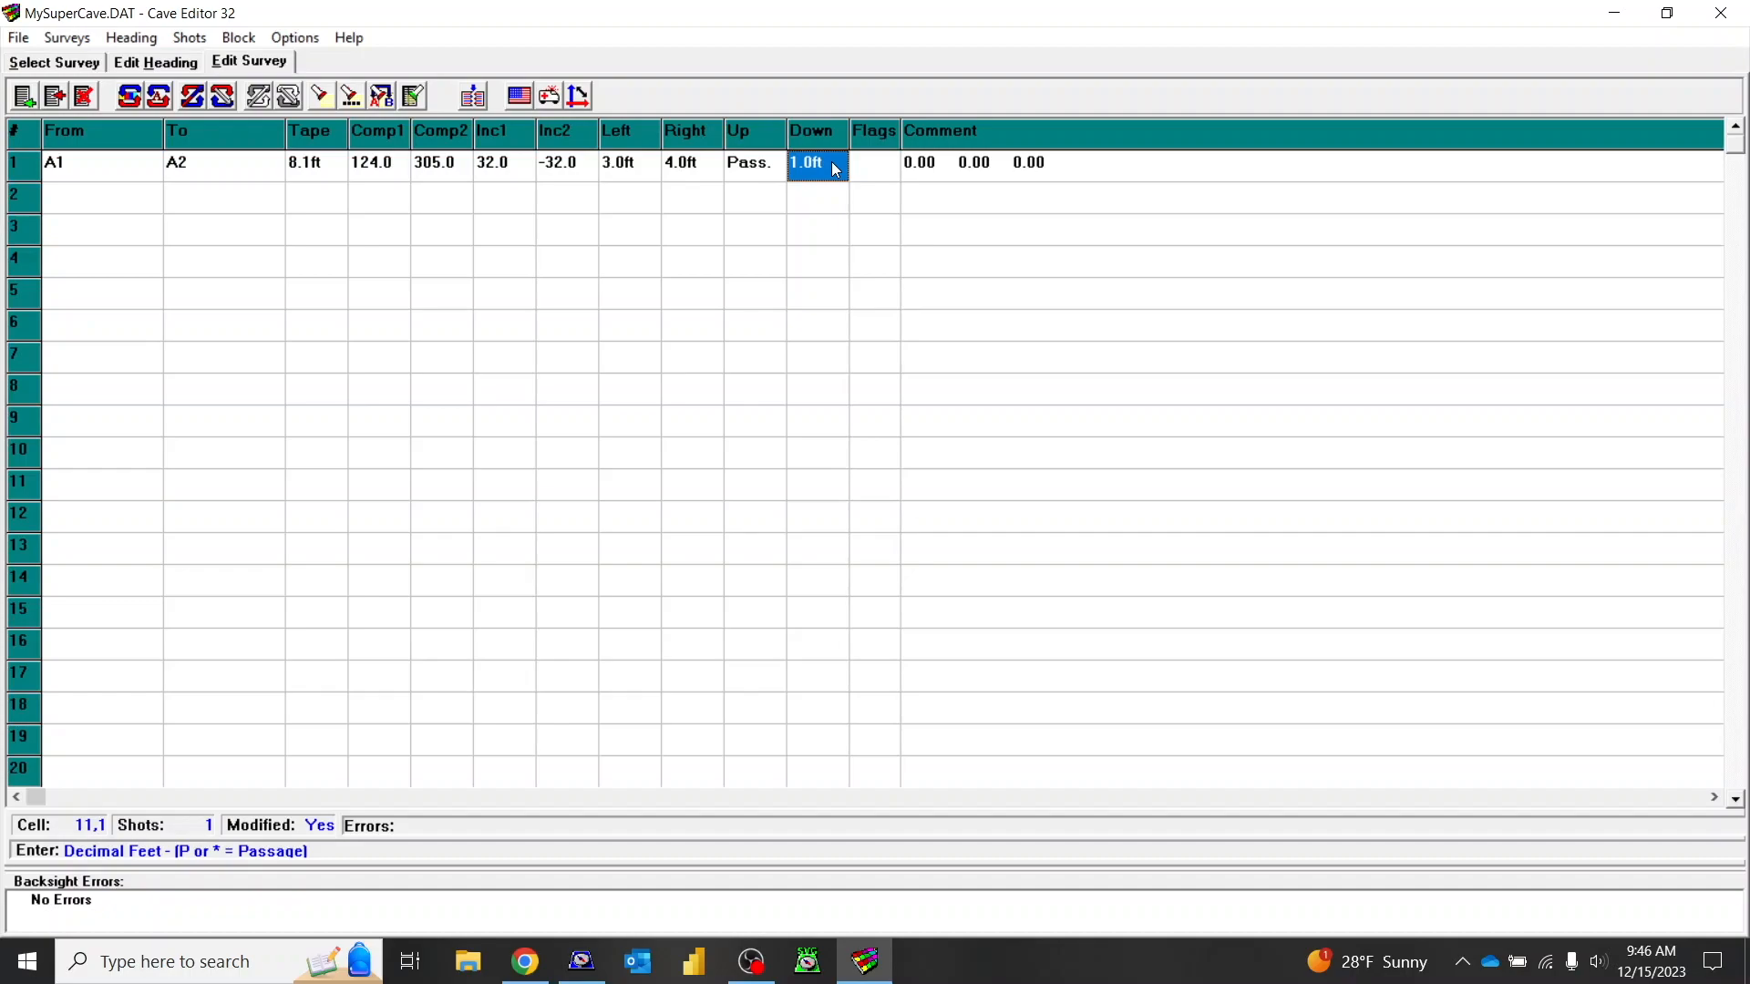
type("2.5")
key("Return")
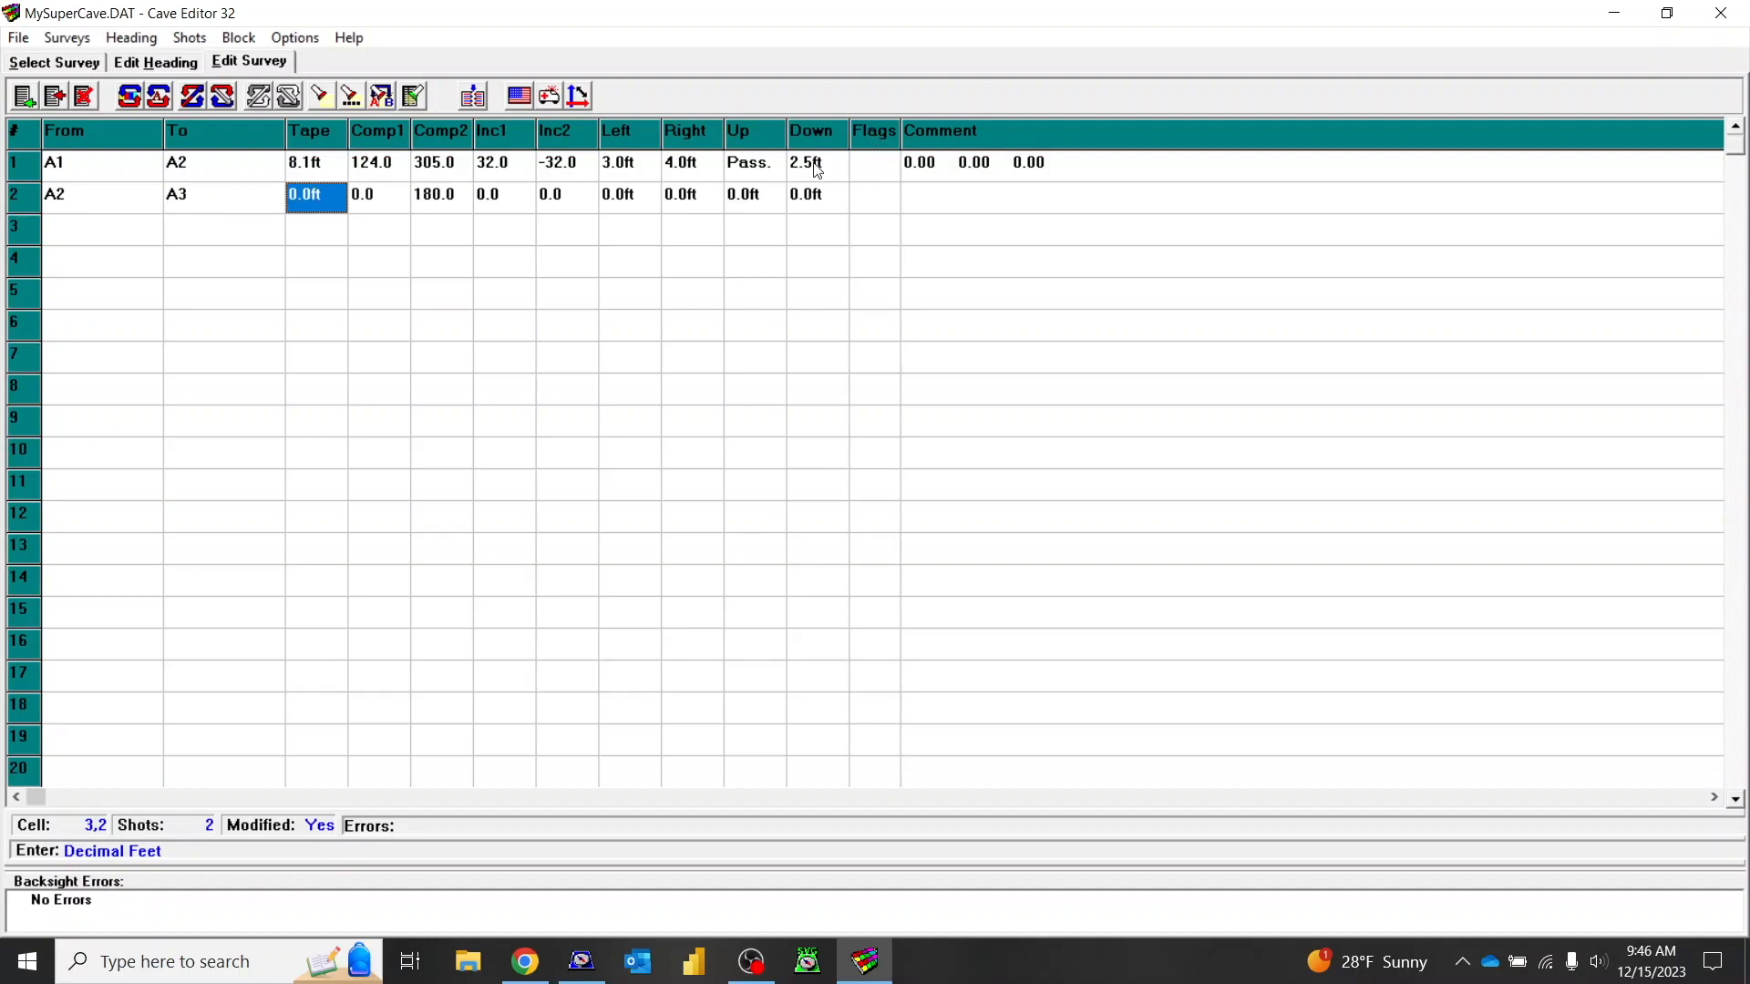
Step: Clear the leftover comment text from the first shot
left_click(749, 168)
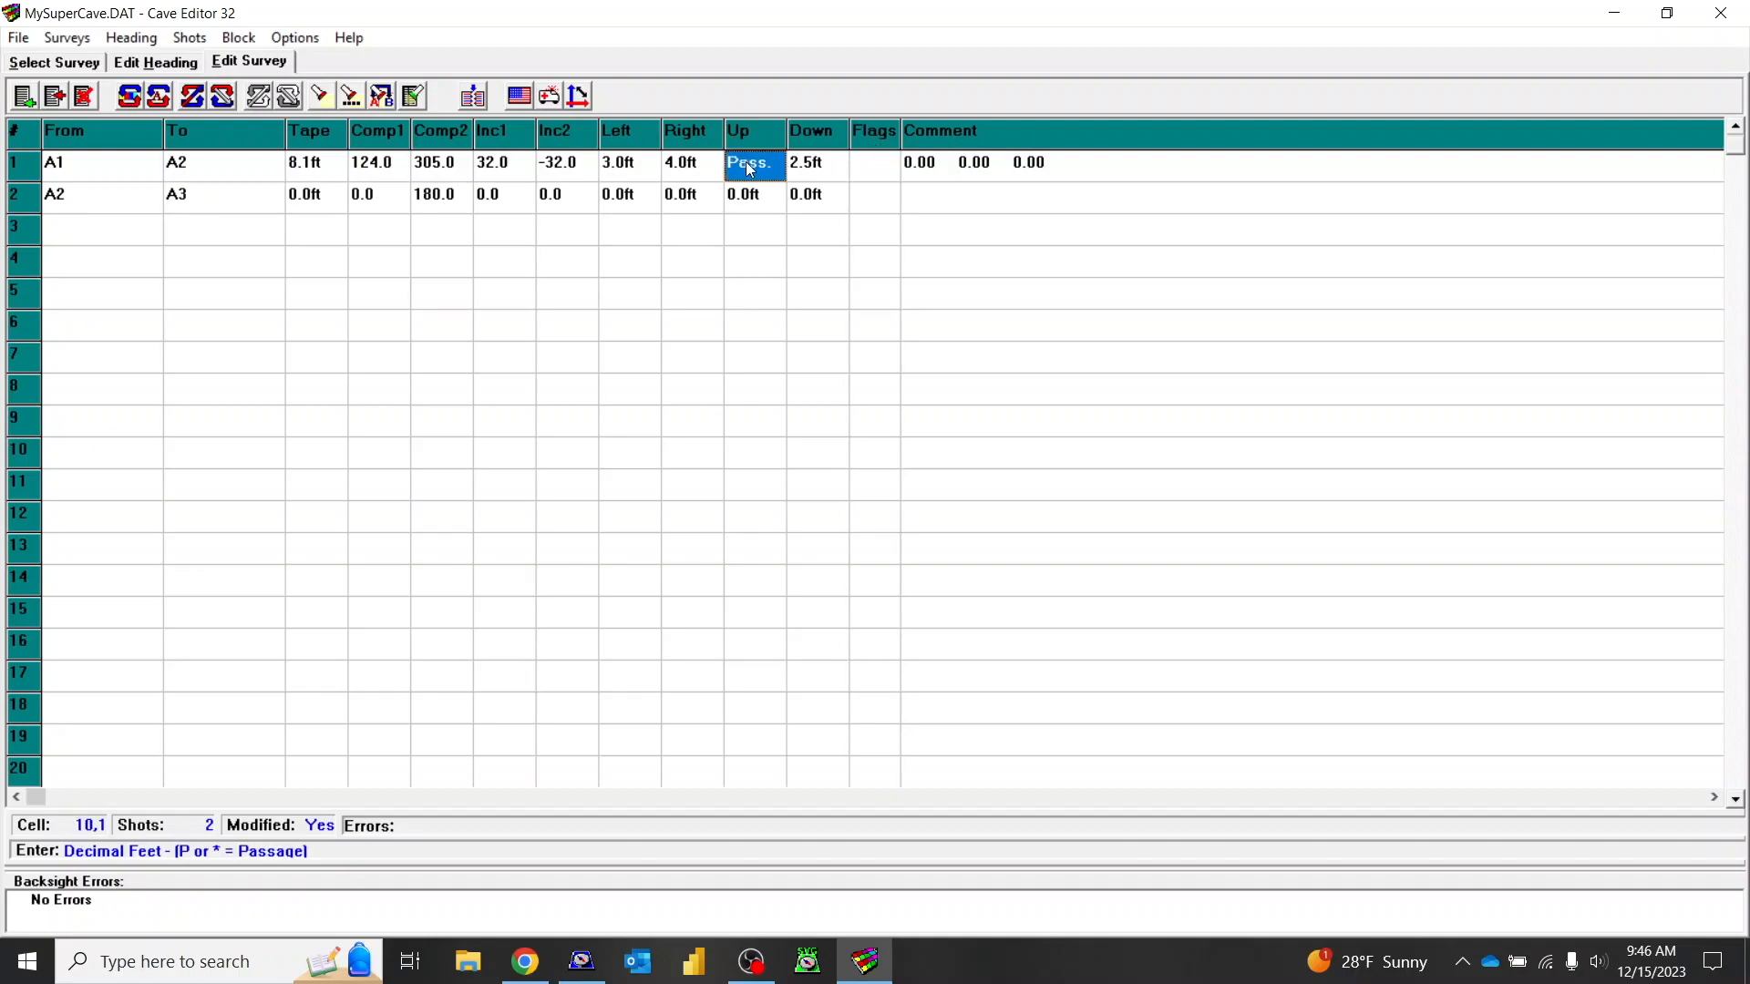
key("Tab")
key("Tab")
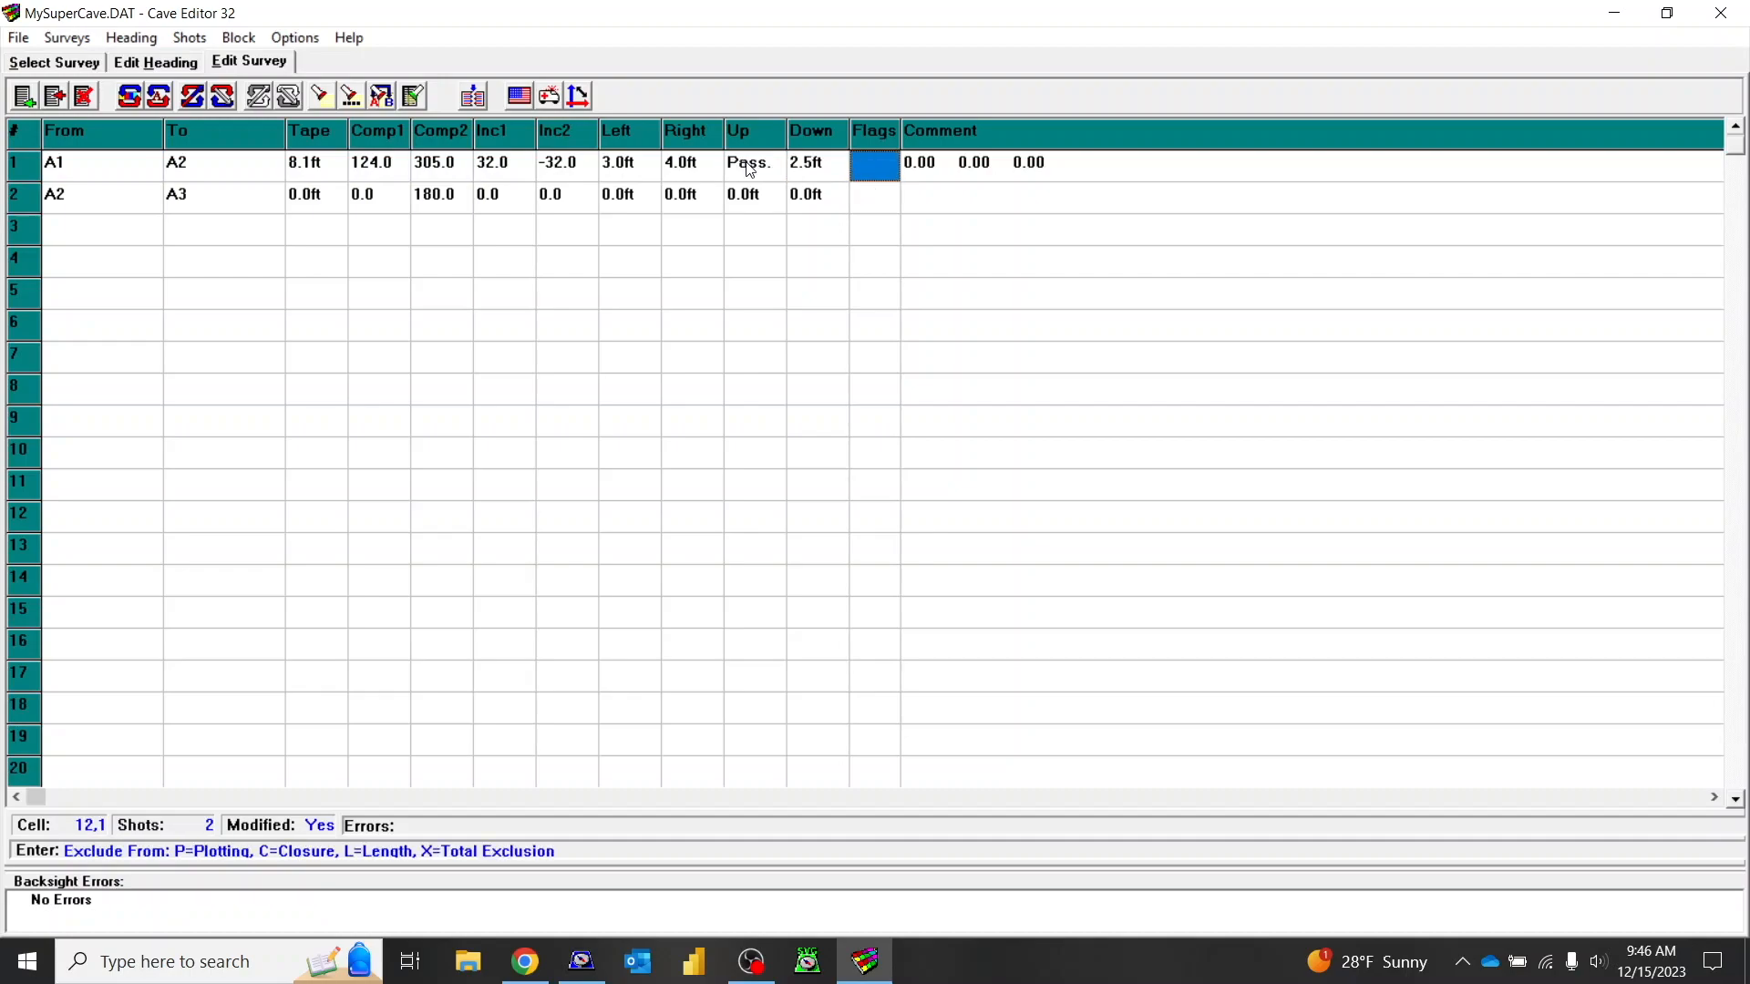
key("Tab")
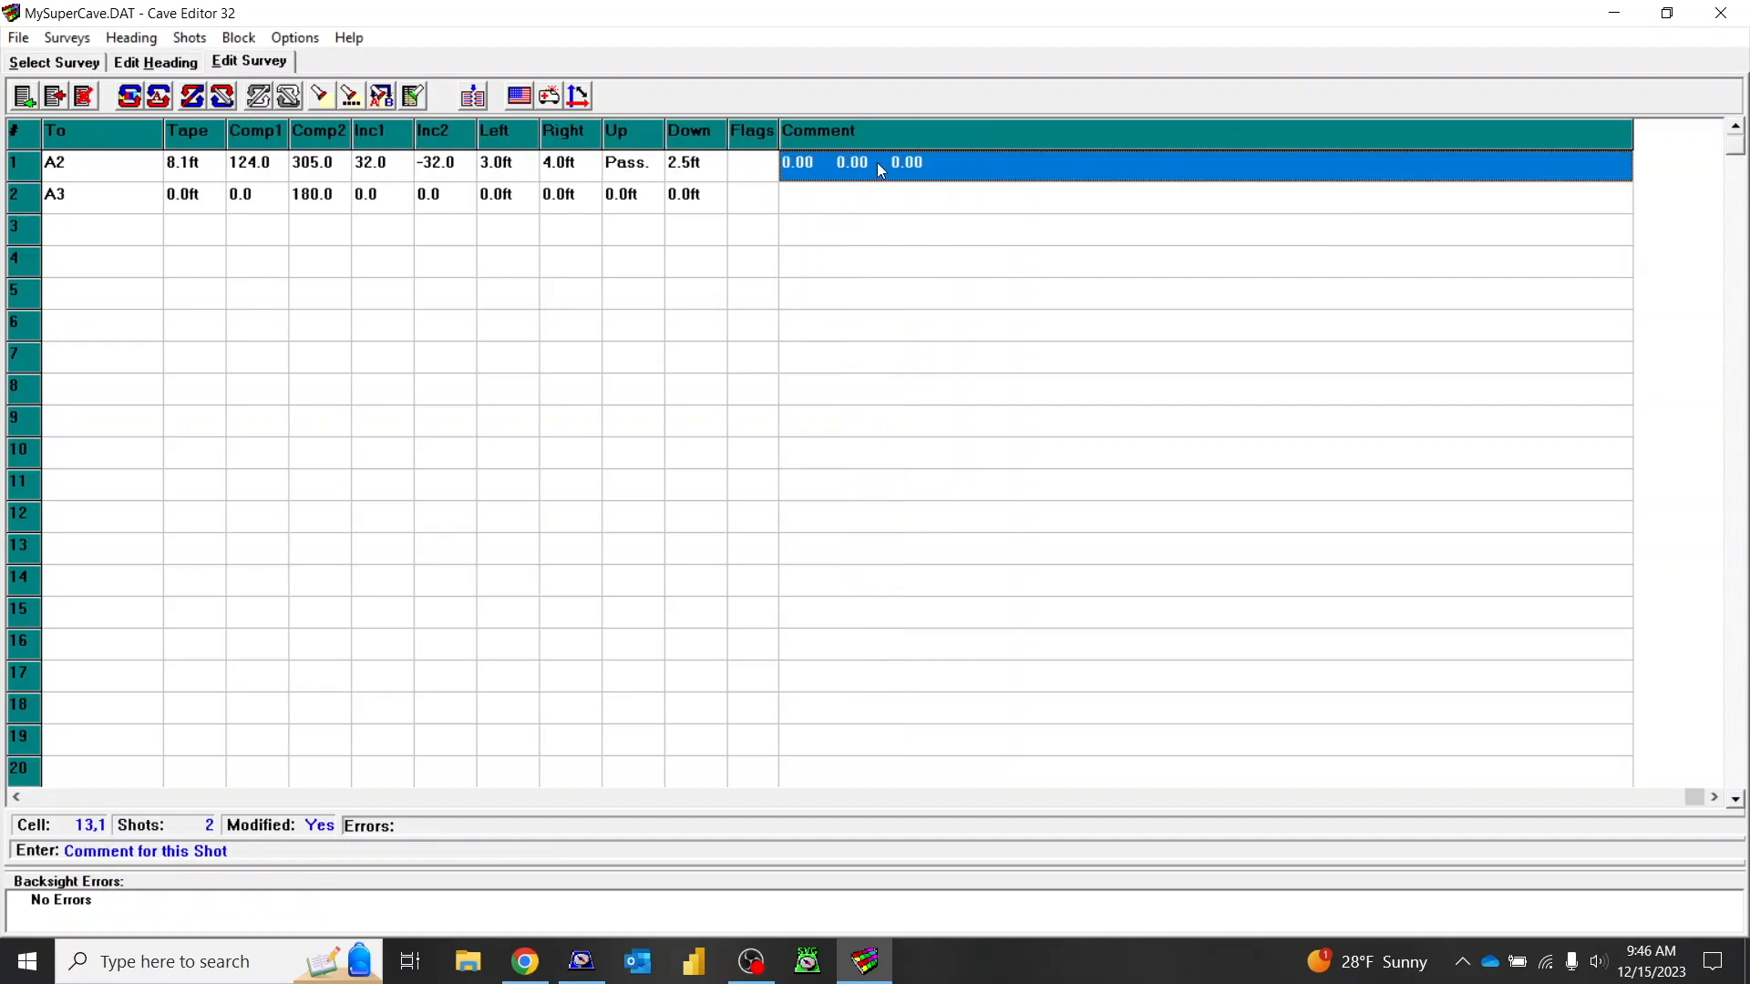
key("Delete")
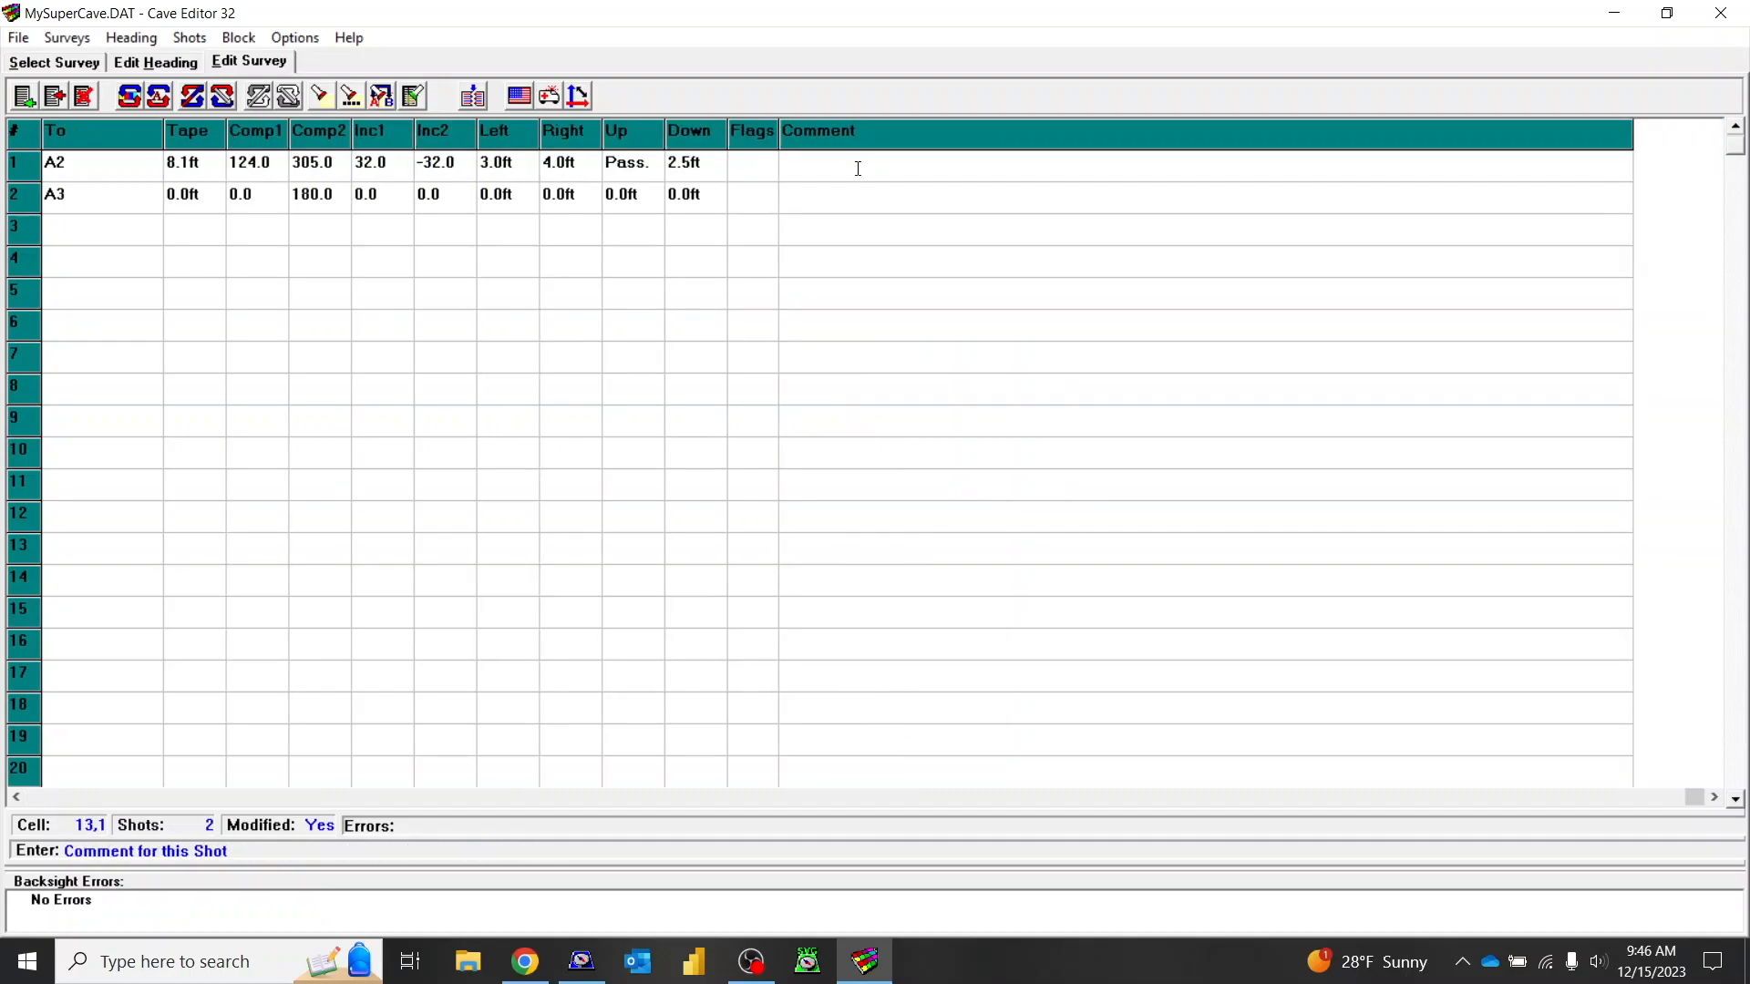
left_click(752, 177)
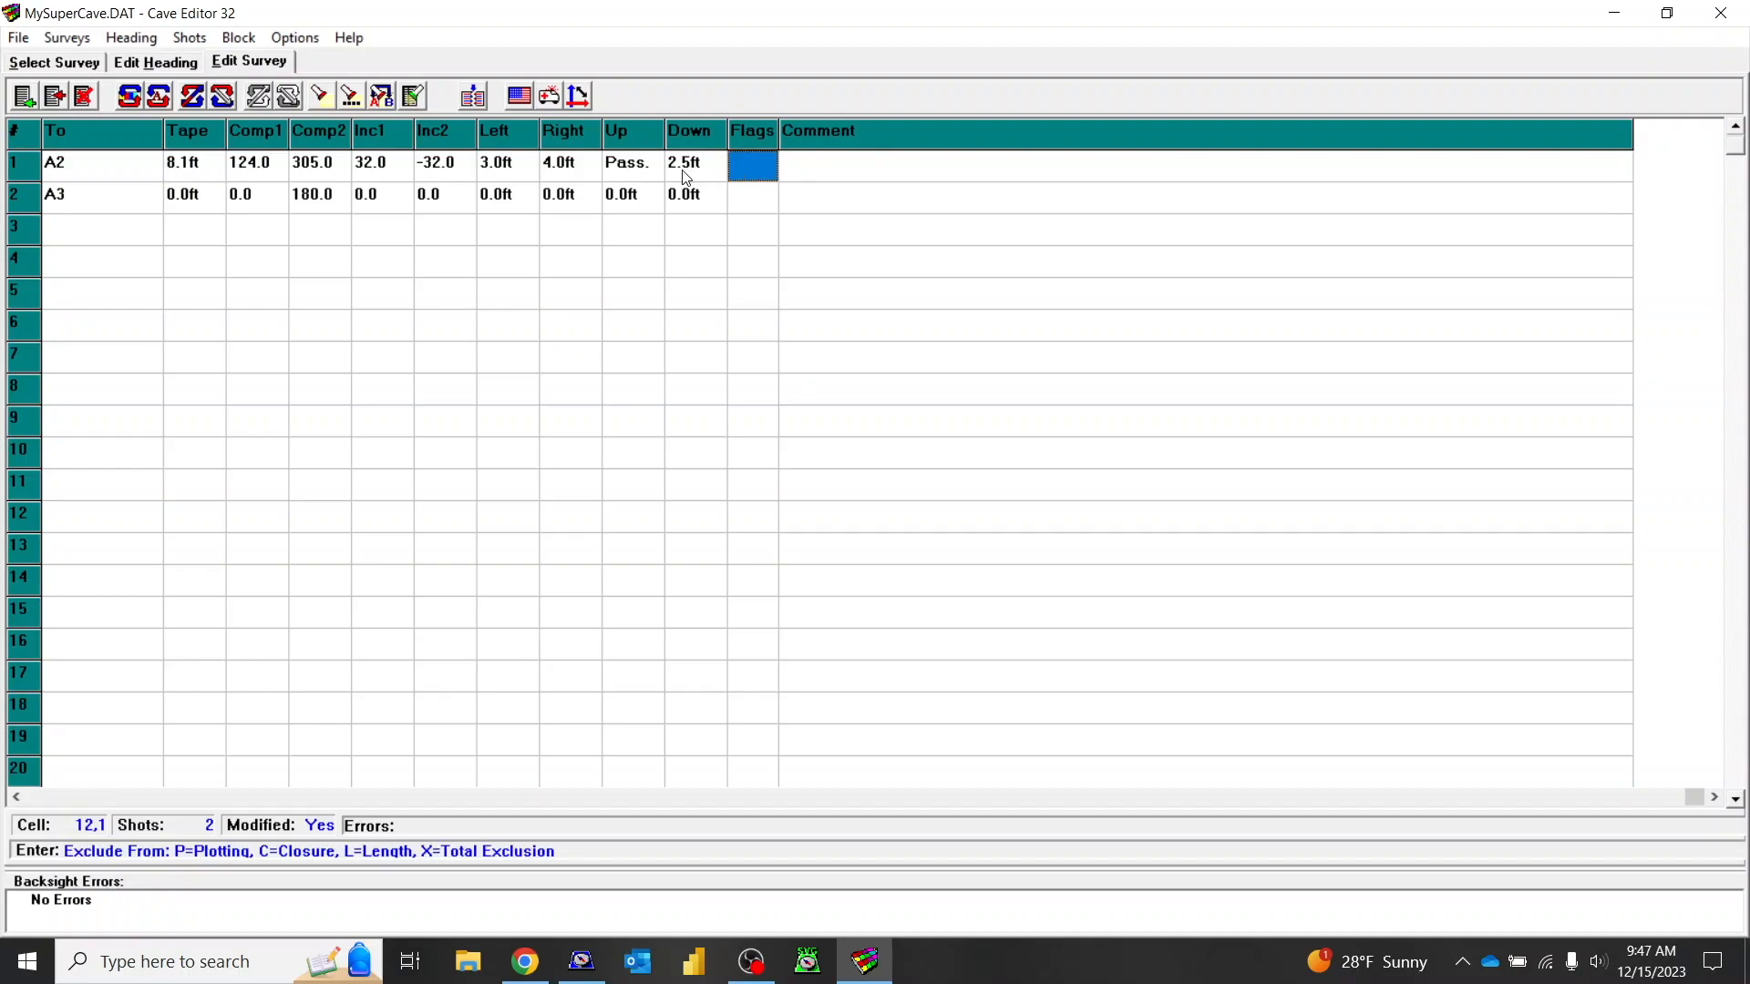
key("Left")
key("Left")
key("Left")
key("Left")
key("Left")
key("Left")
key("Left")
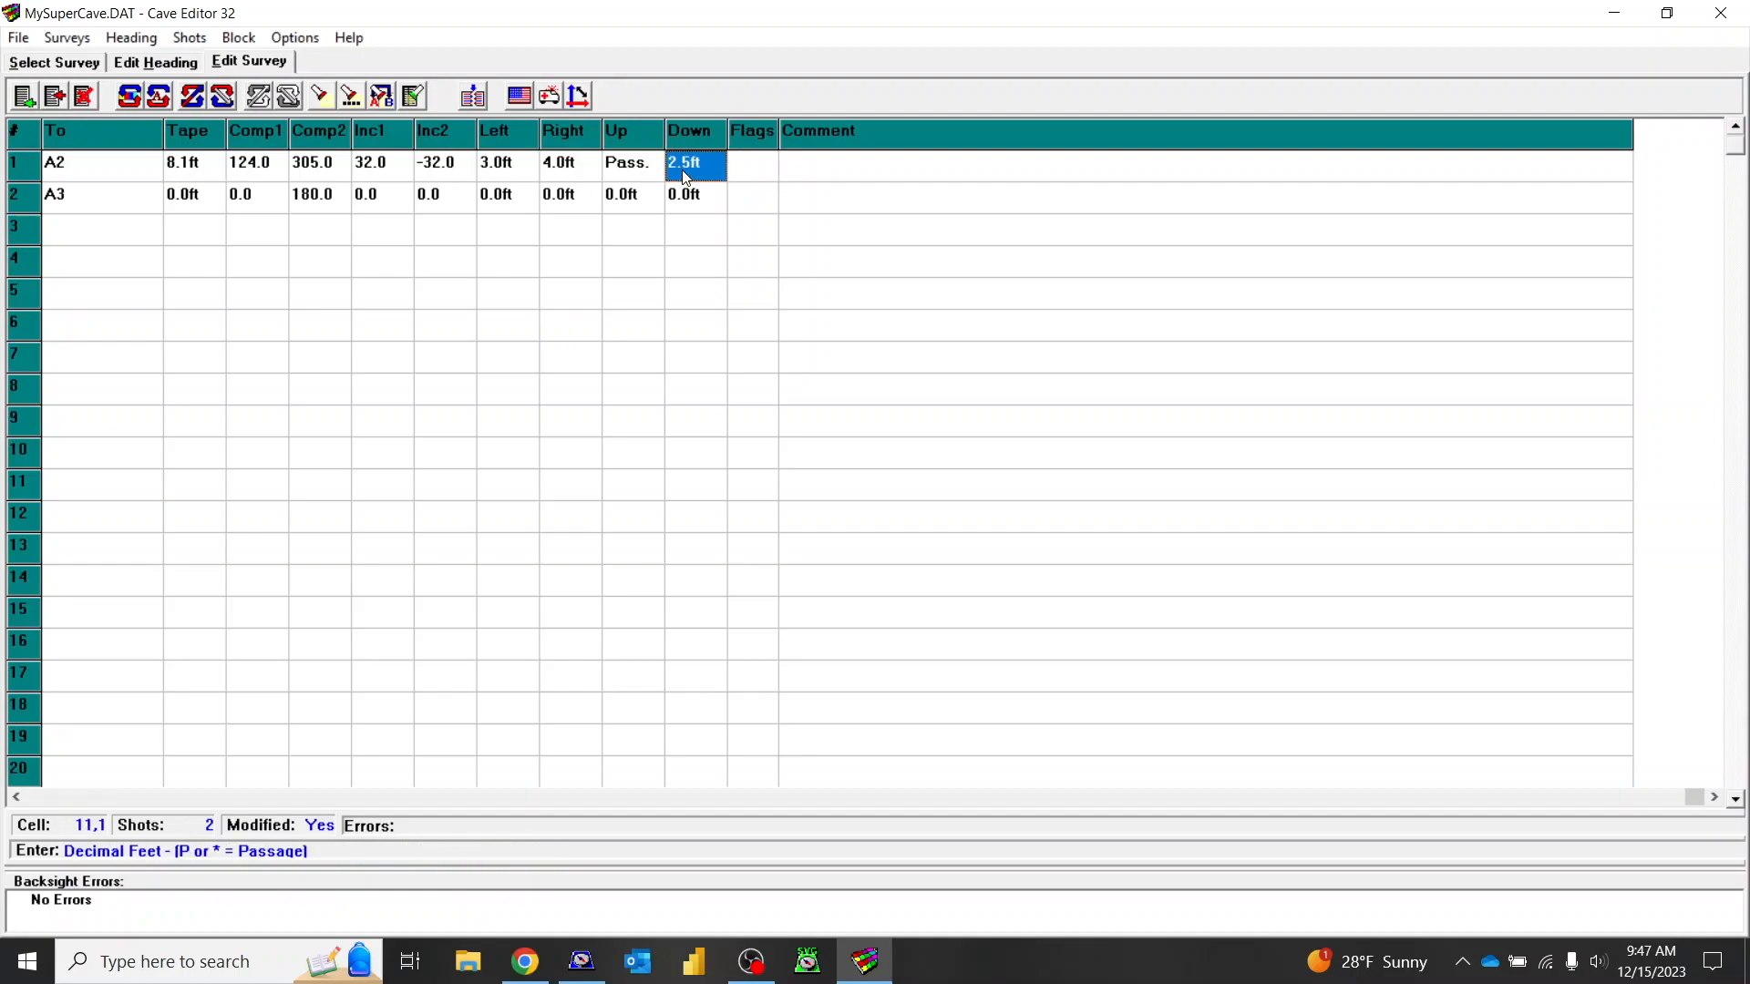
key("End")
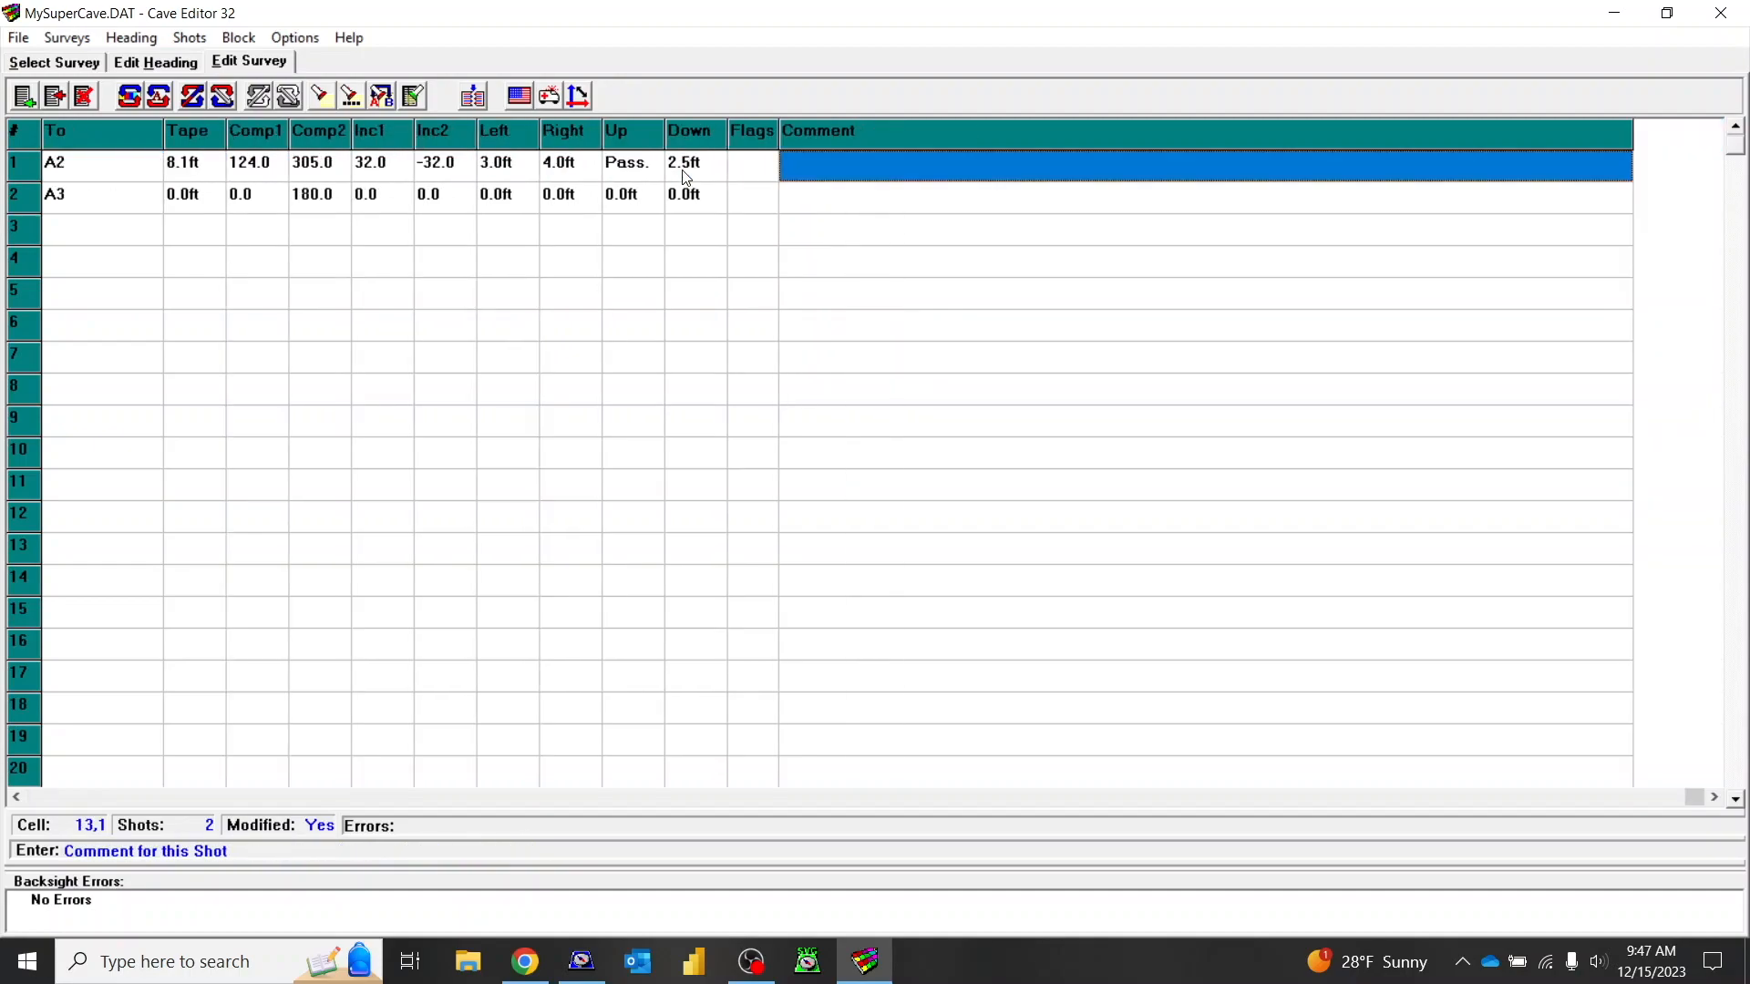
key("Return")
key("Left")
key("Left")
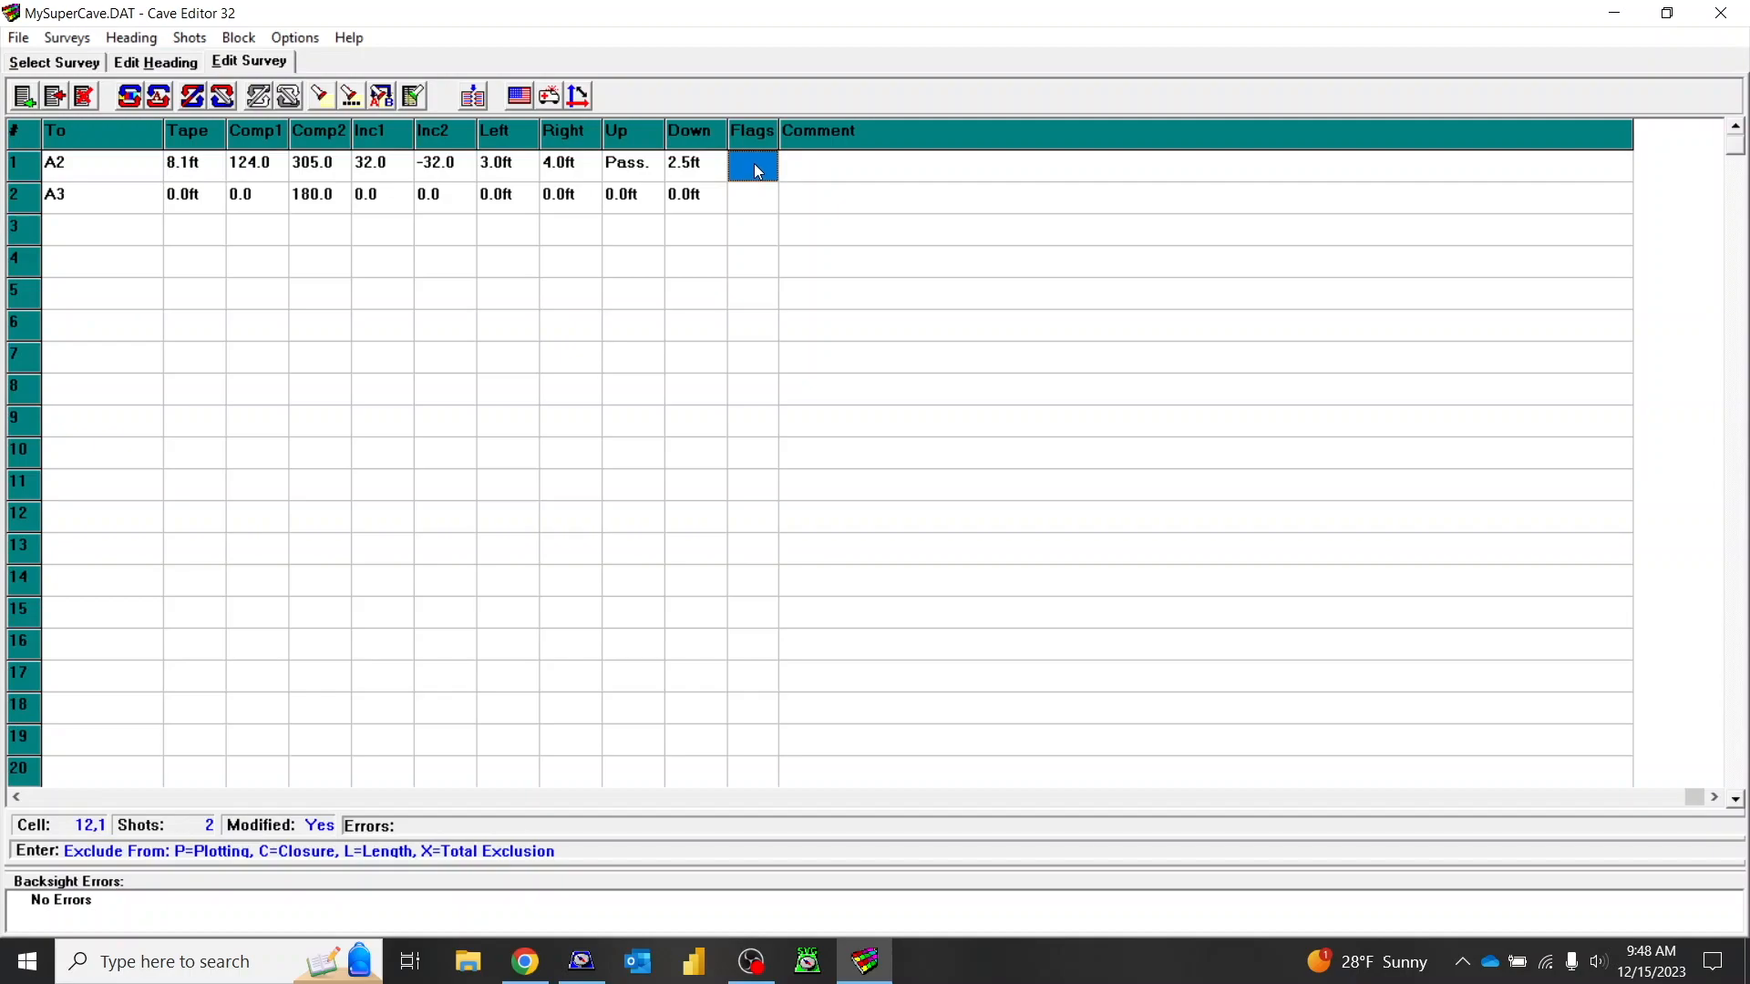
Step: Add the comment "A2 is on the prominent stalactite in the middle of the passage" to the first shot
left_click(814, 168)
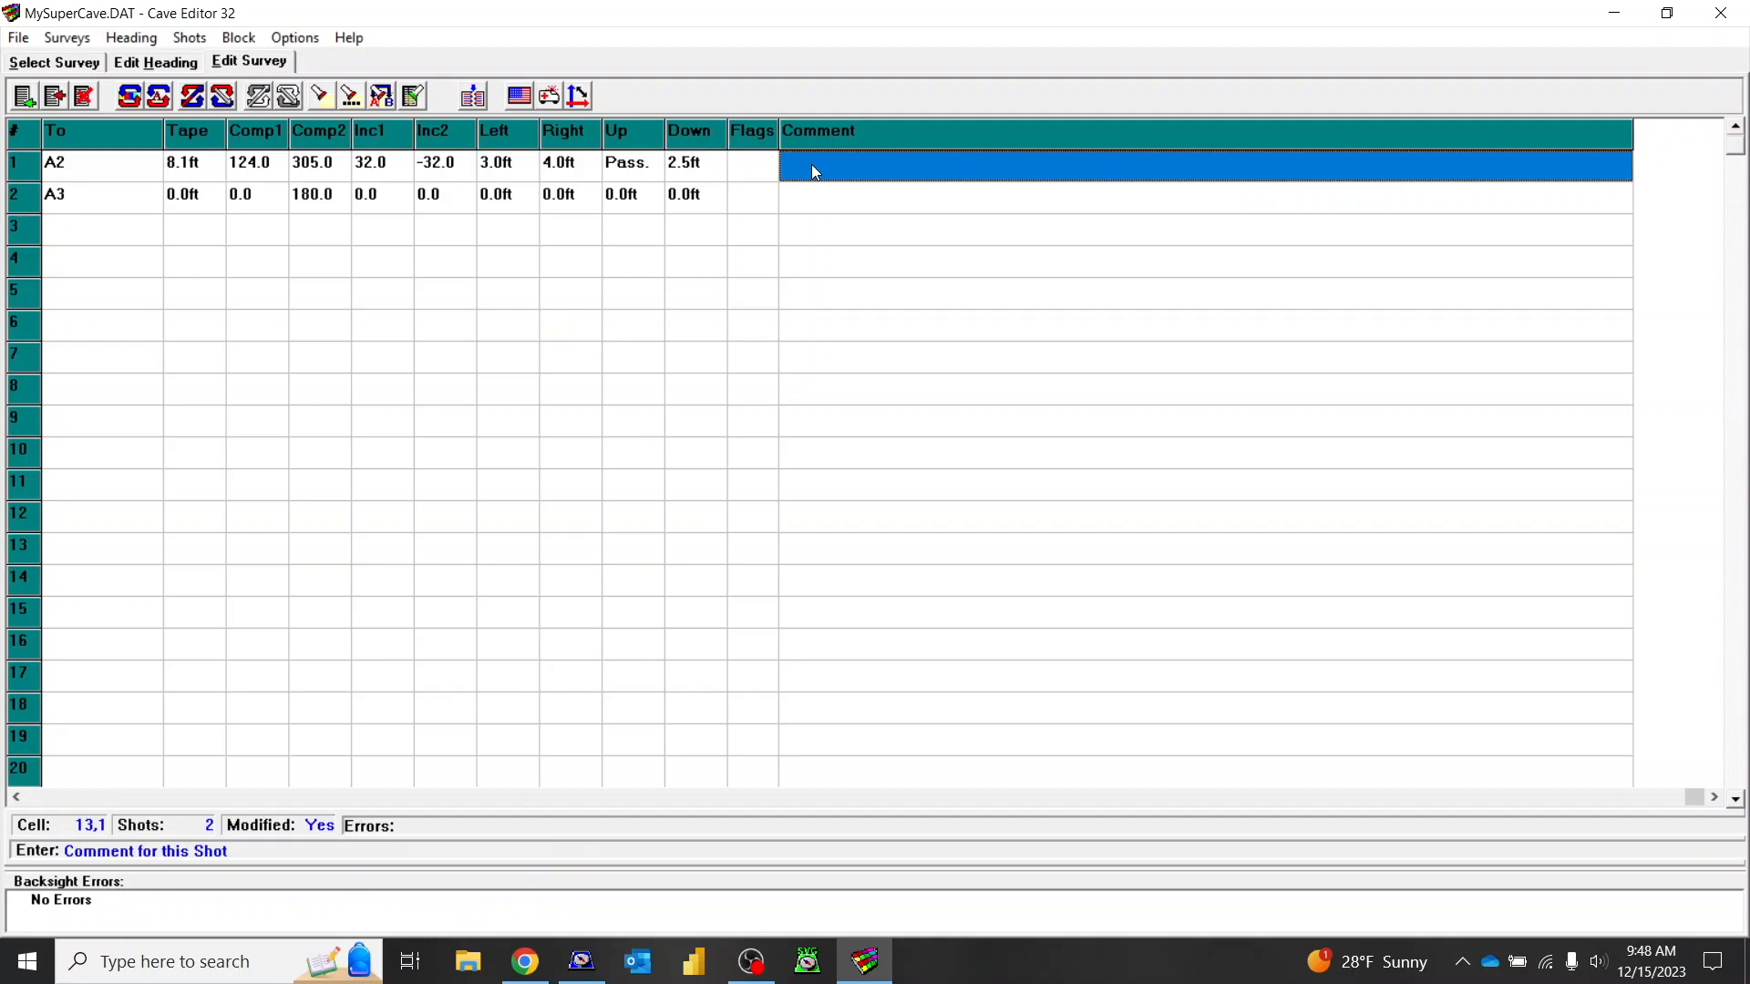
type("A2 is on a")
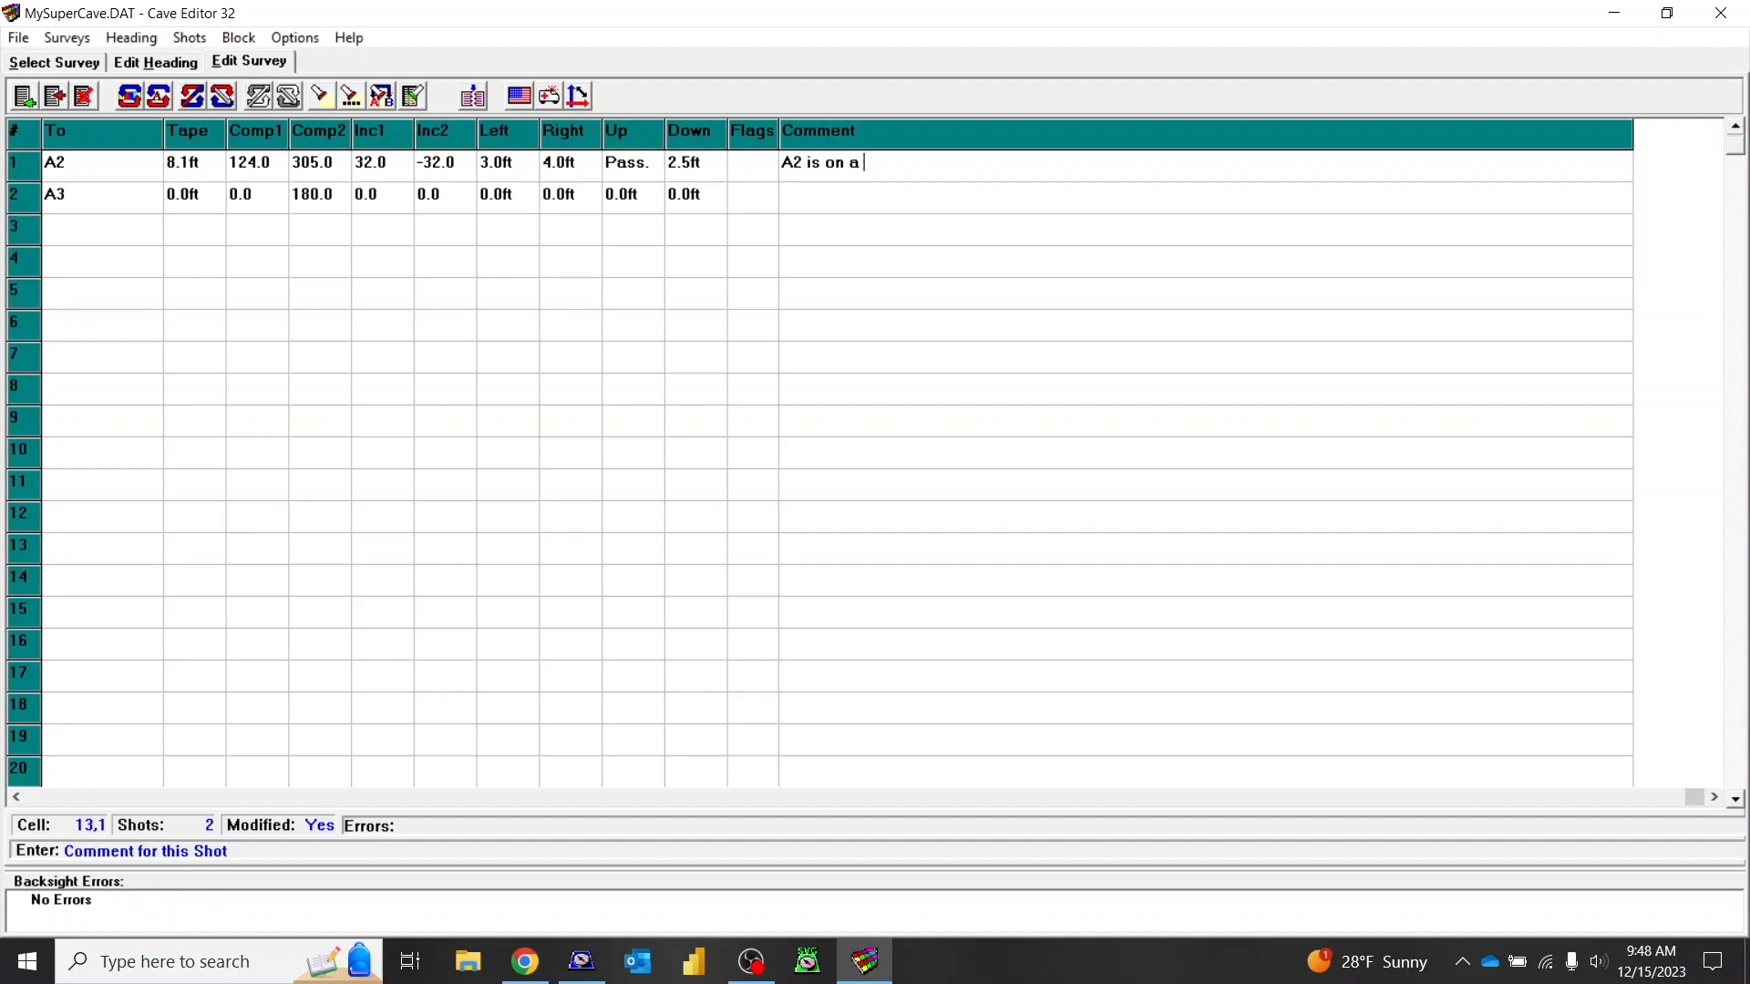
key("BackSpace")
key("BackSpace")
type("the prominent stalactite")
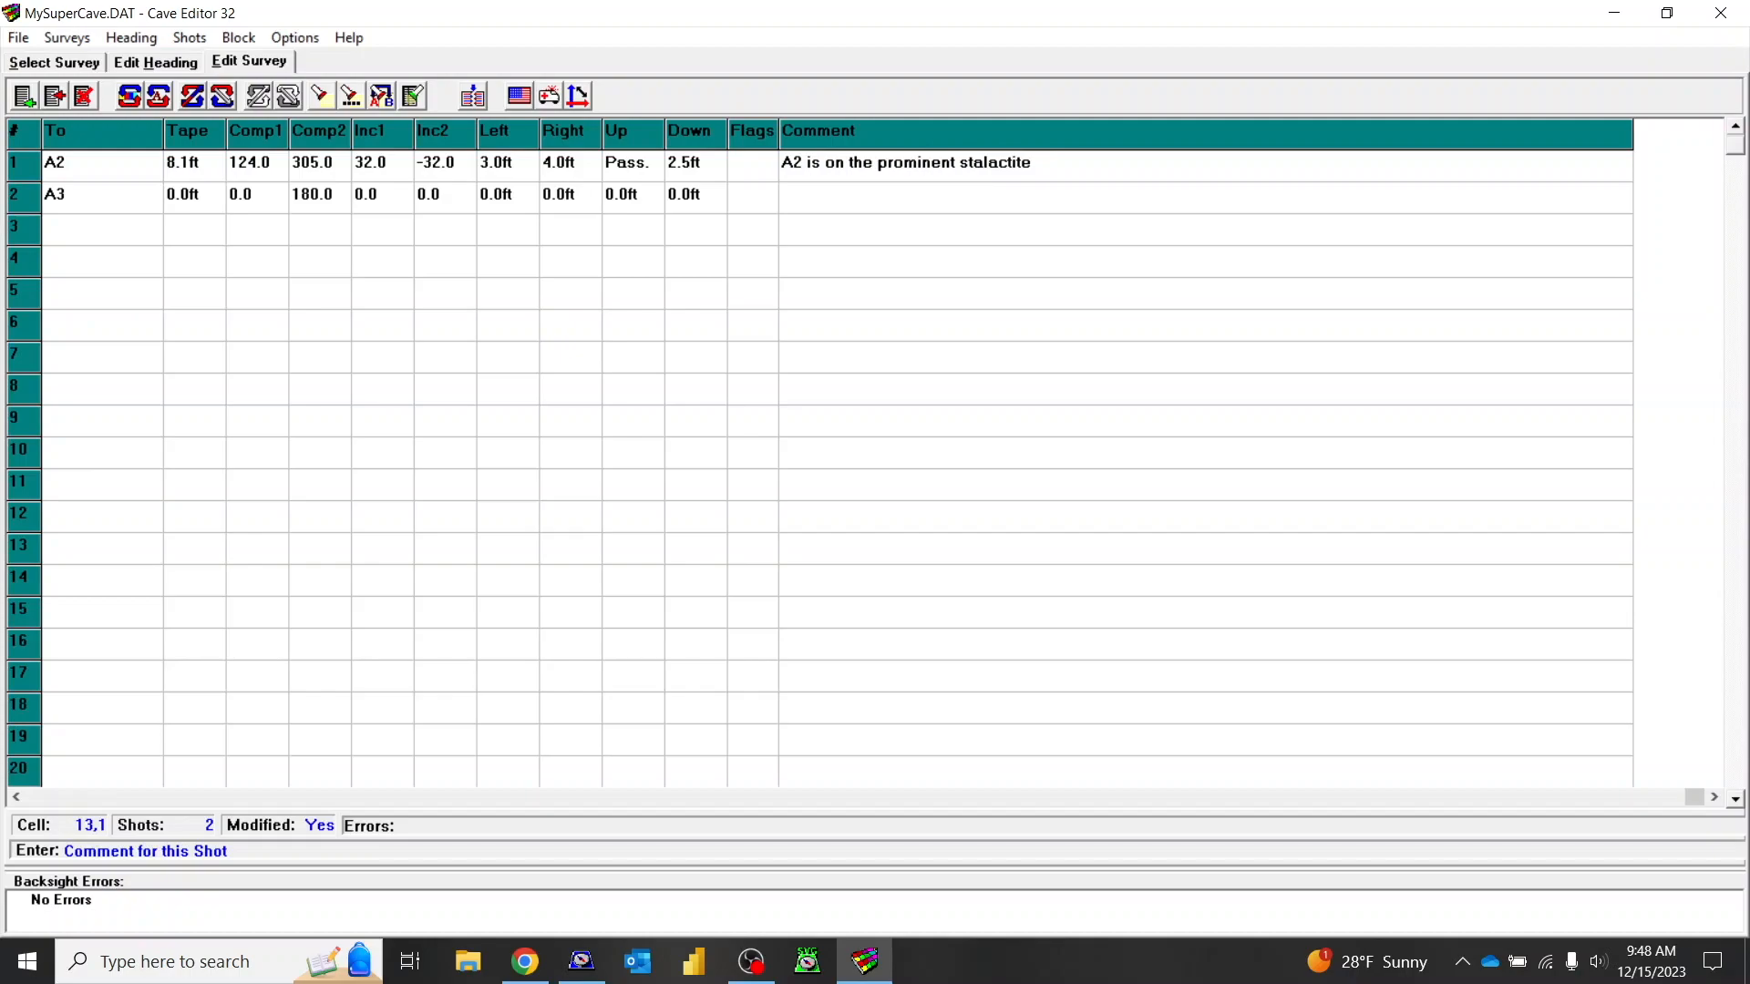
type(" in the middle of the passage")
key("Return")
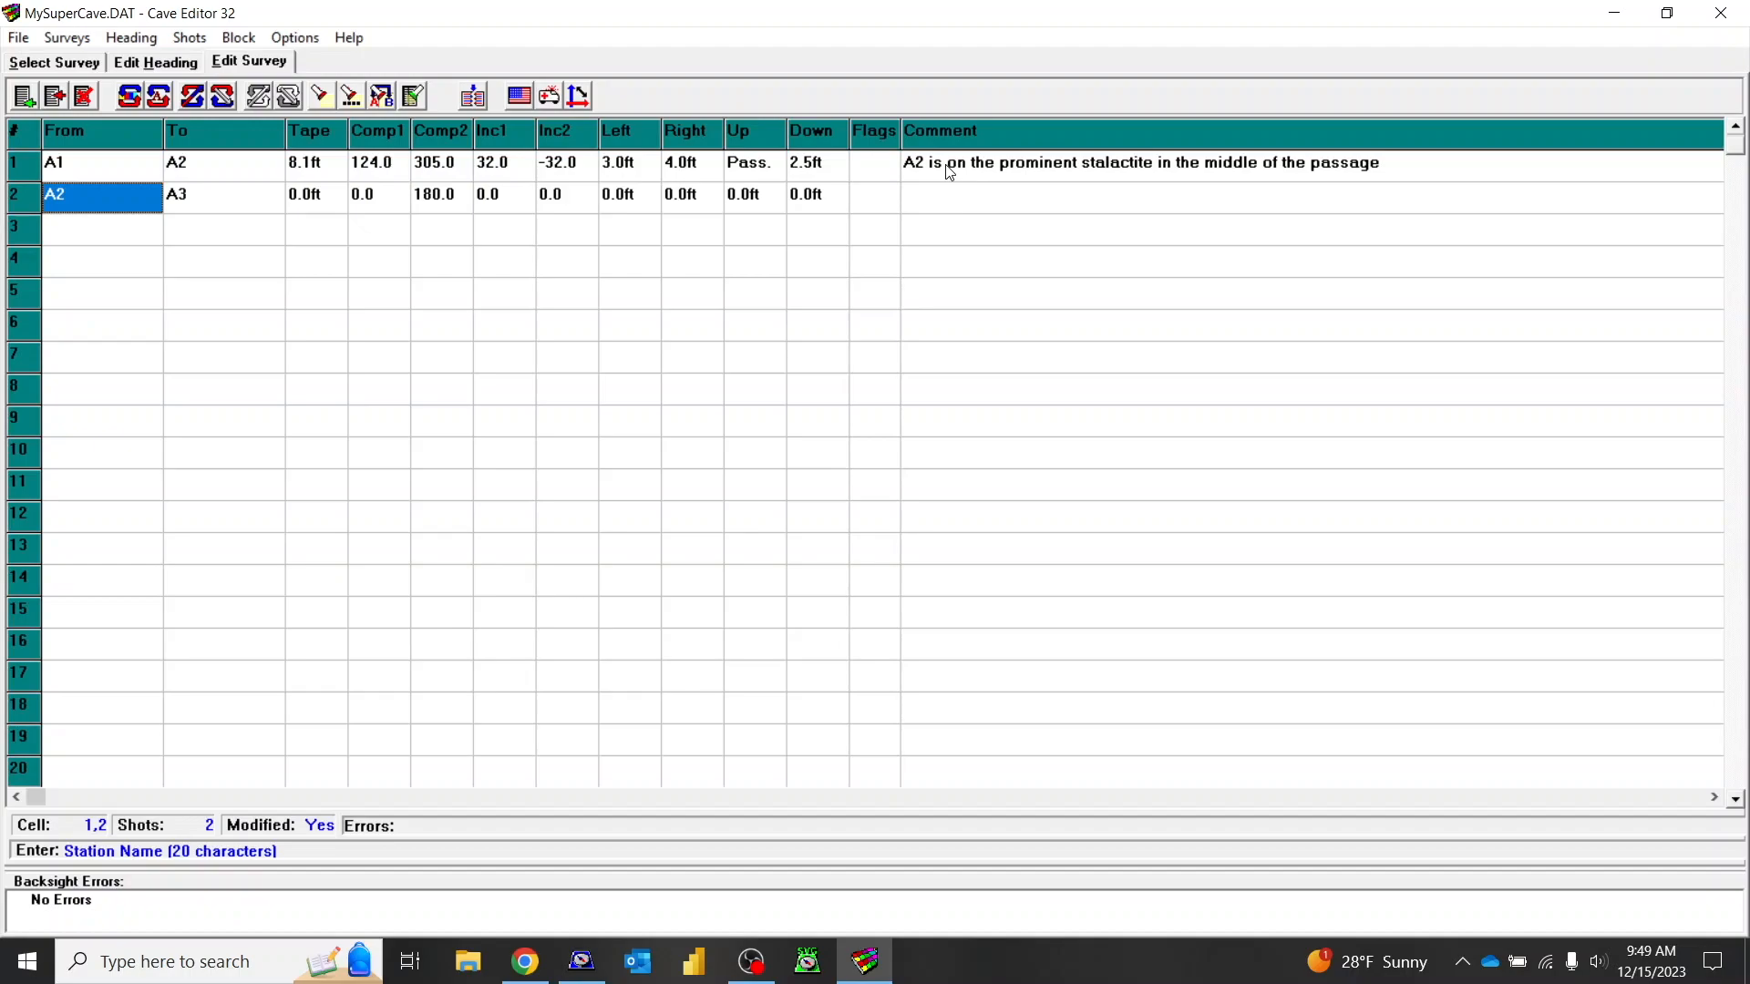
left_click(931, 198)
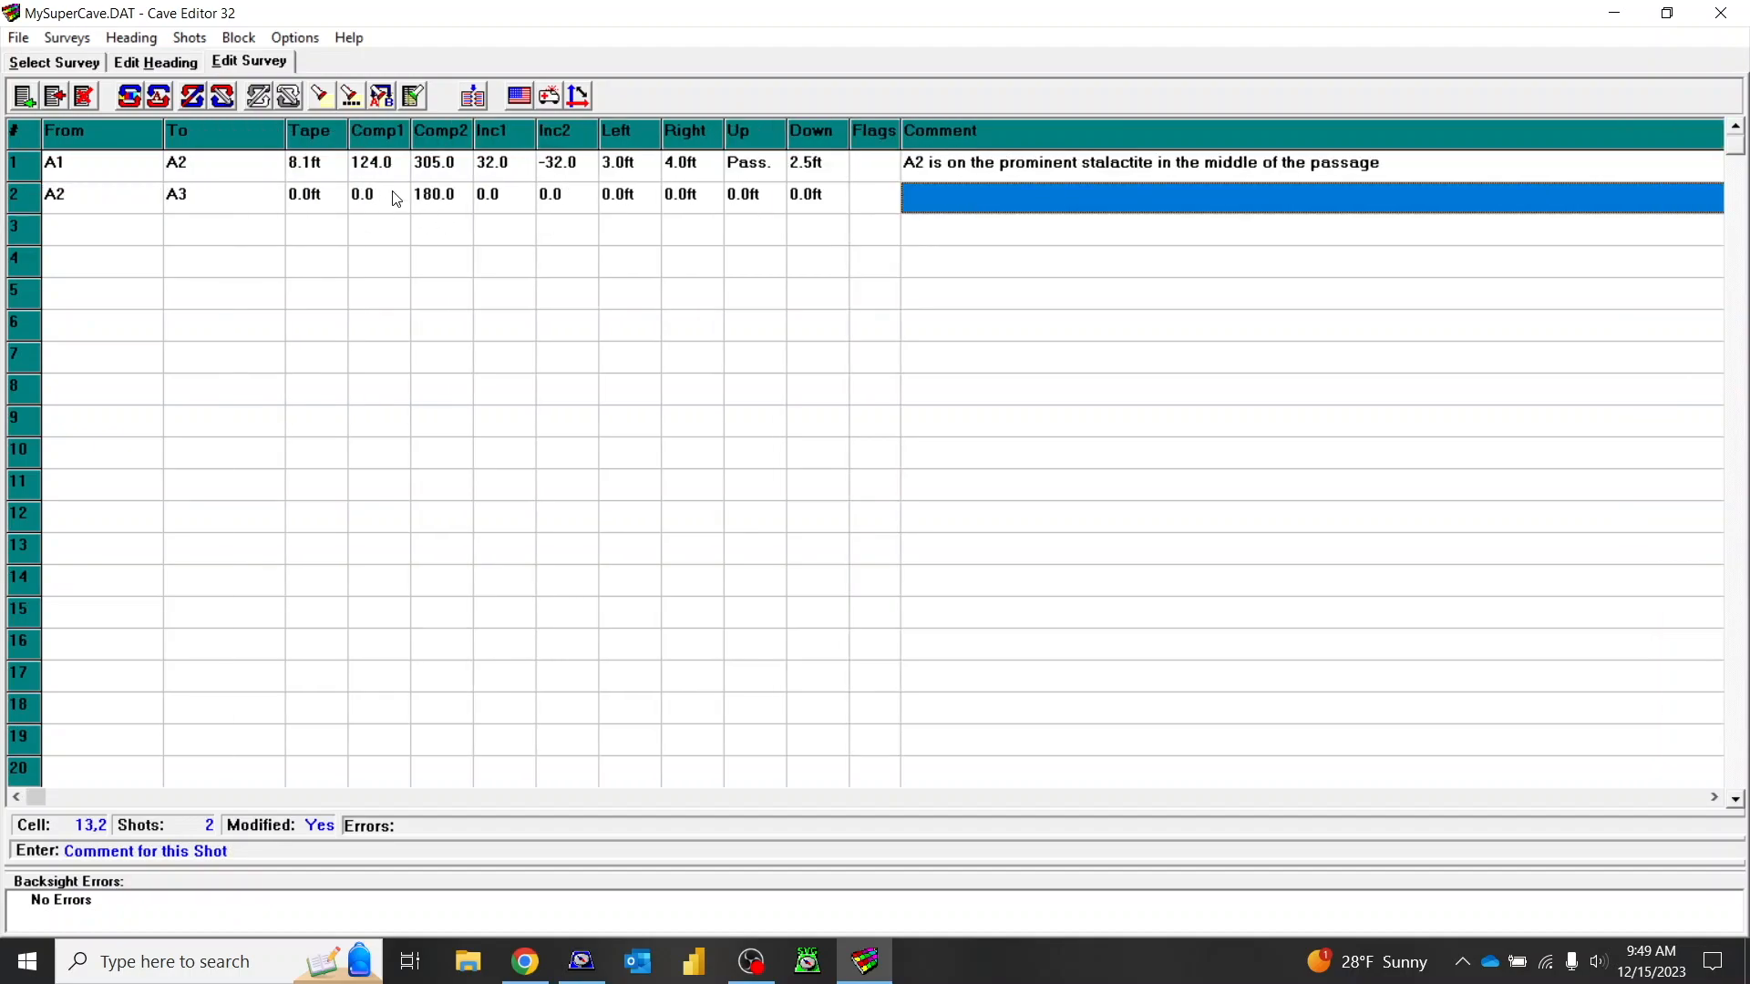
Step: Enter the A2–A3 shot: tape 6.6 ft, compass 246 and 65, inclinations 53 and -54, left 4, right 2, up 5, down 4 ft
left_click(245, 194)
key("Tab")
type("6.6")
key("Tab")
type("246")
key("Tab")
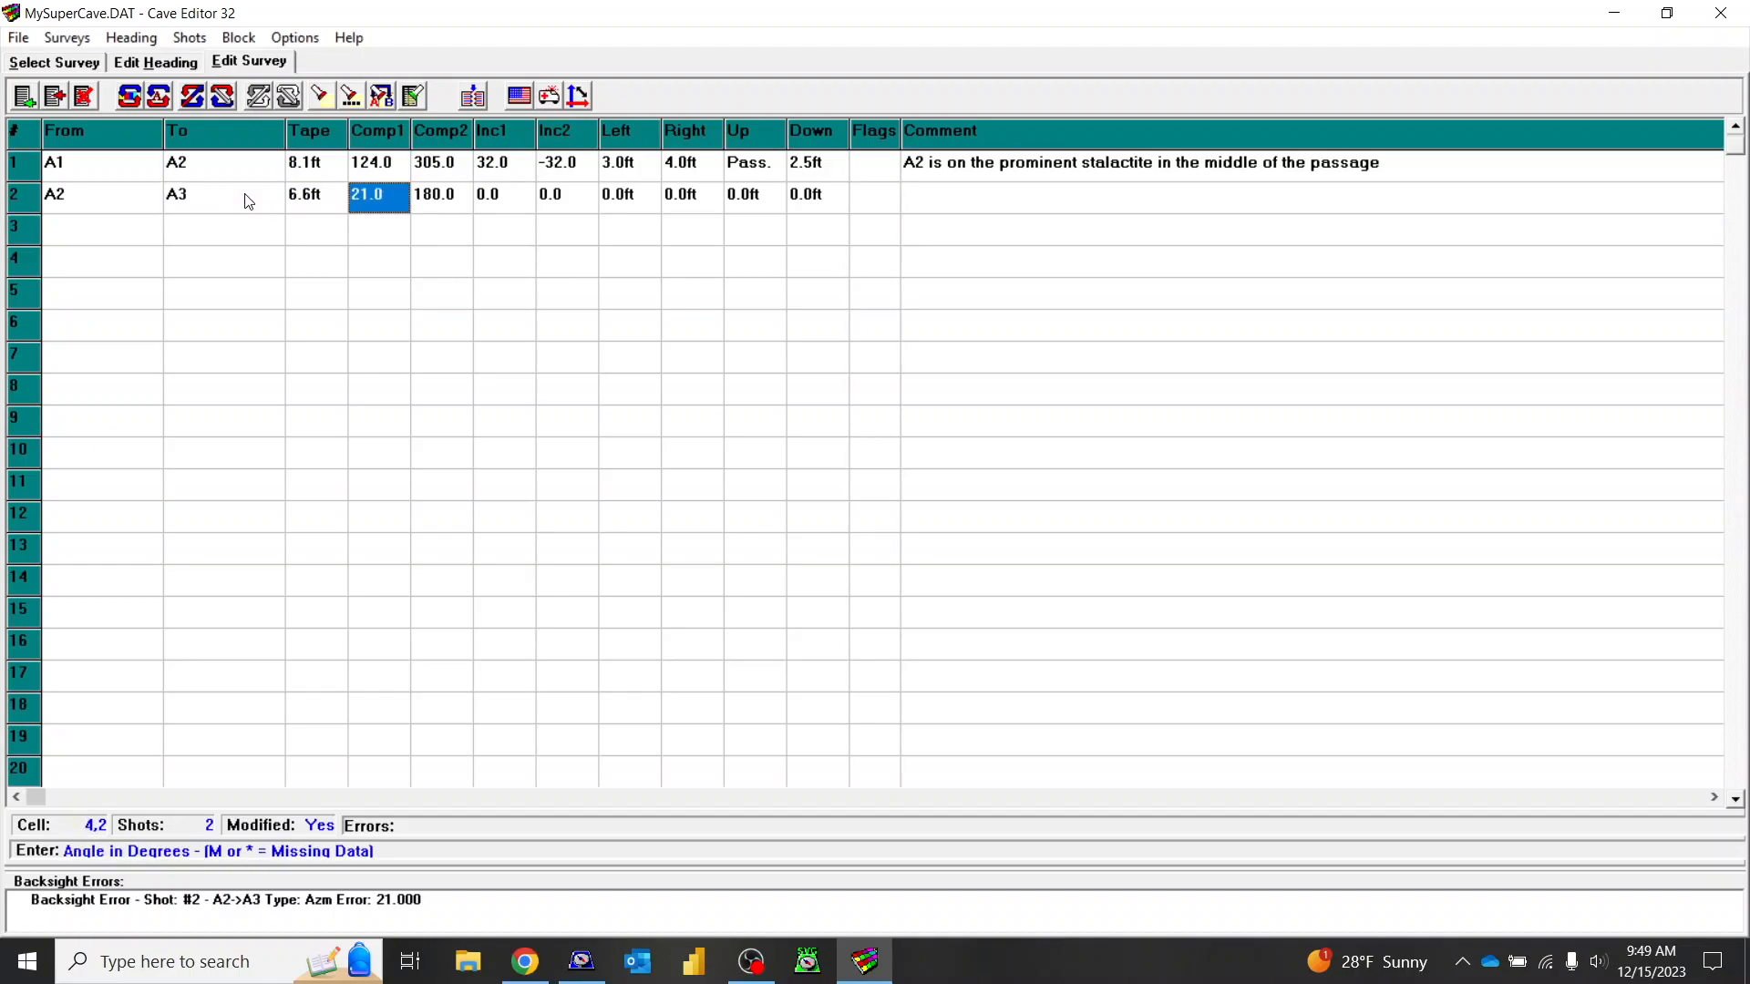
type("65")
key("Tab")
type("53\t-54\t4\t2\t5\t4")
Step: Enter the A3–A4 shot: tape 5.9 ft, compass 233 and 52, inclinations 21 and -23, left, right and up 2 ft, down 0
left_click(315, 227)
type("5.9\t233\t52\t21\t-23\t2\t2\t2\t0")
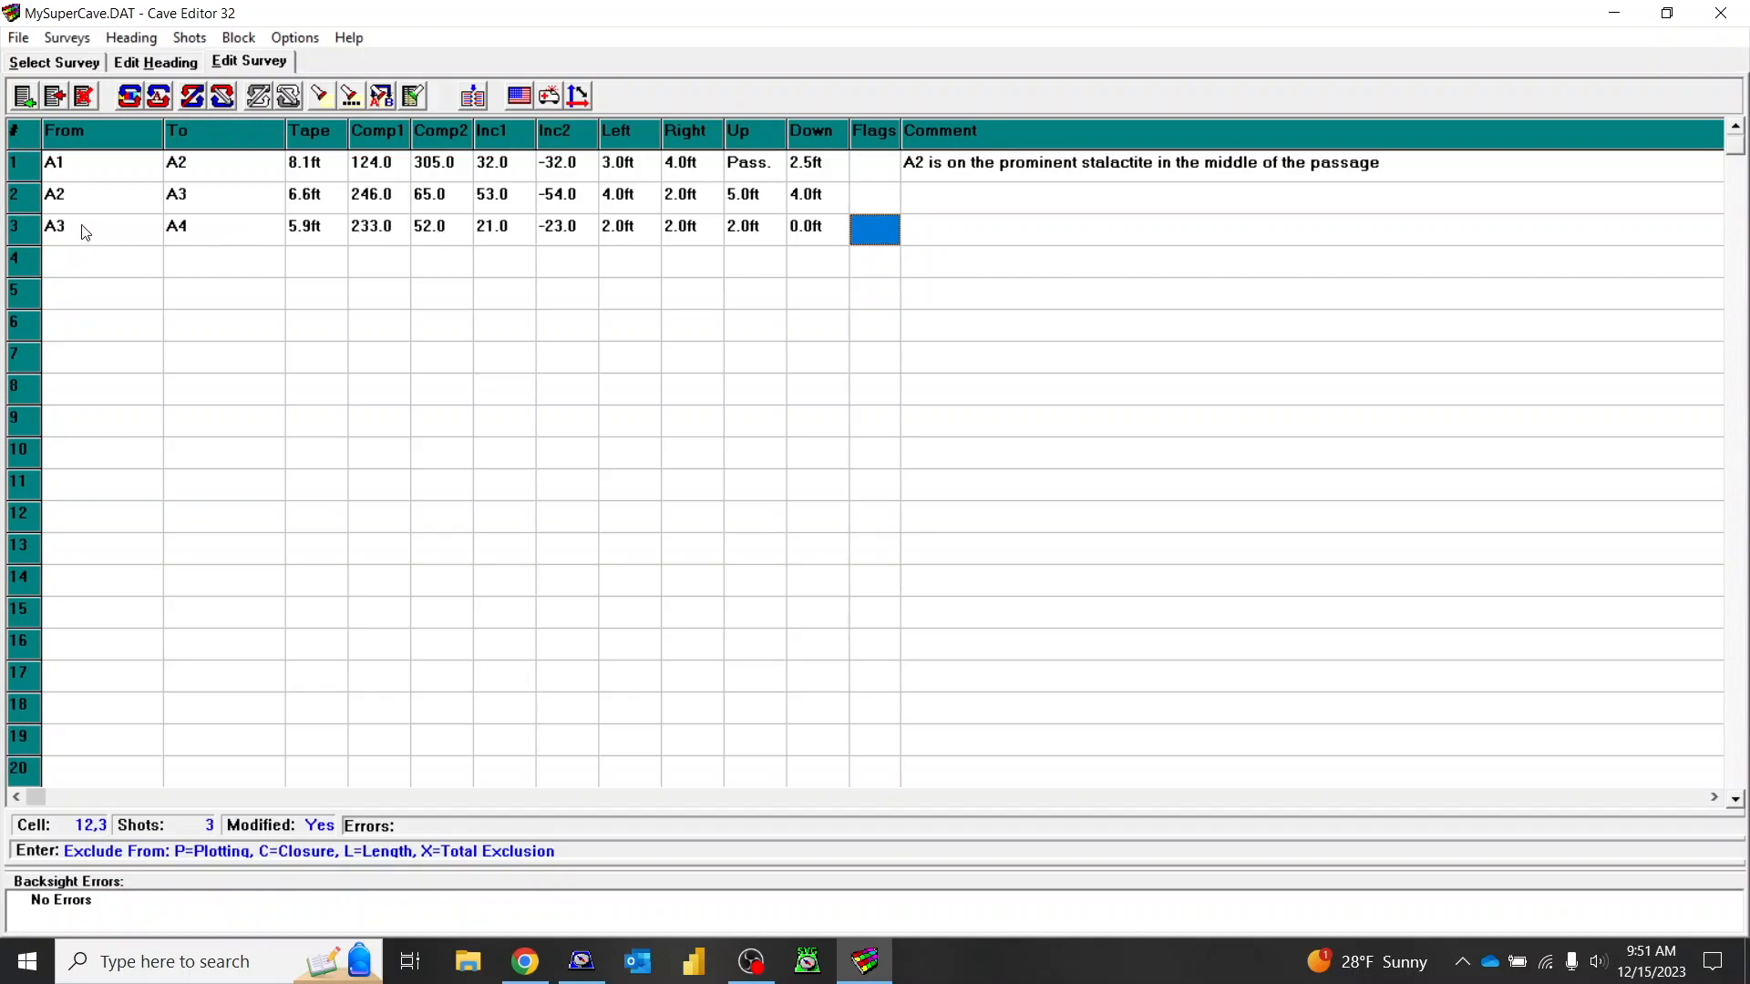
Step: Add the comment "Backsight position was really ugly" to the A3–A4 shot
left_click(940, 226)
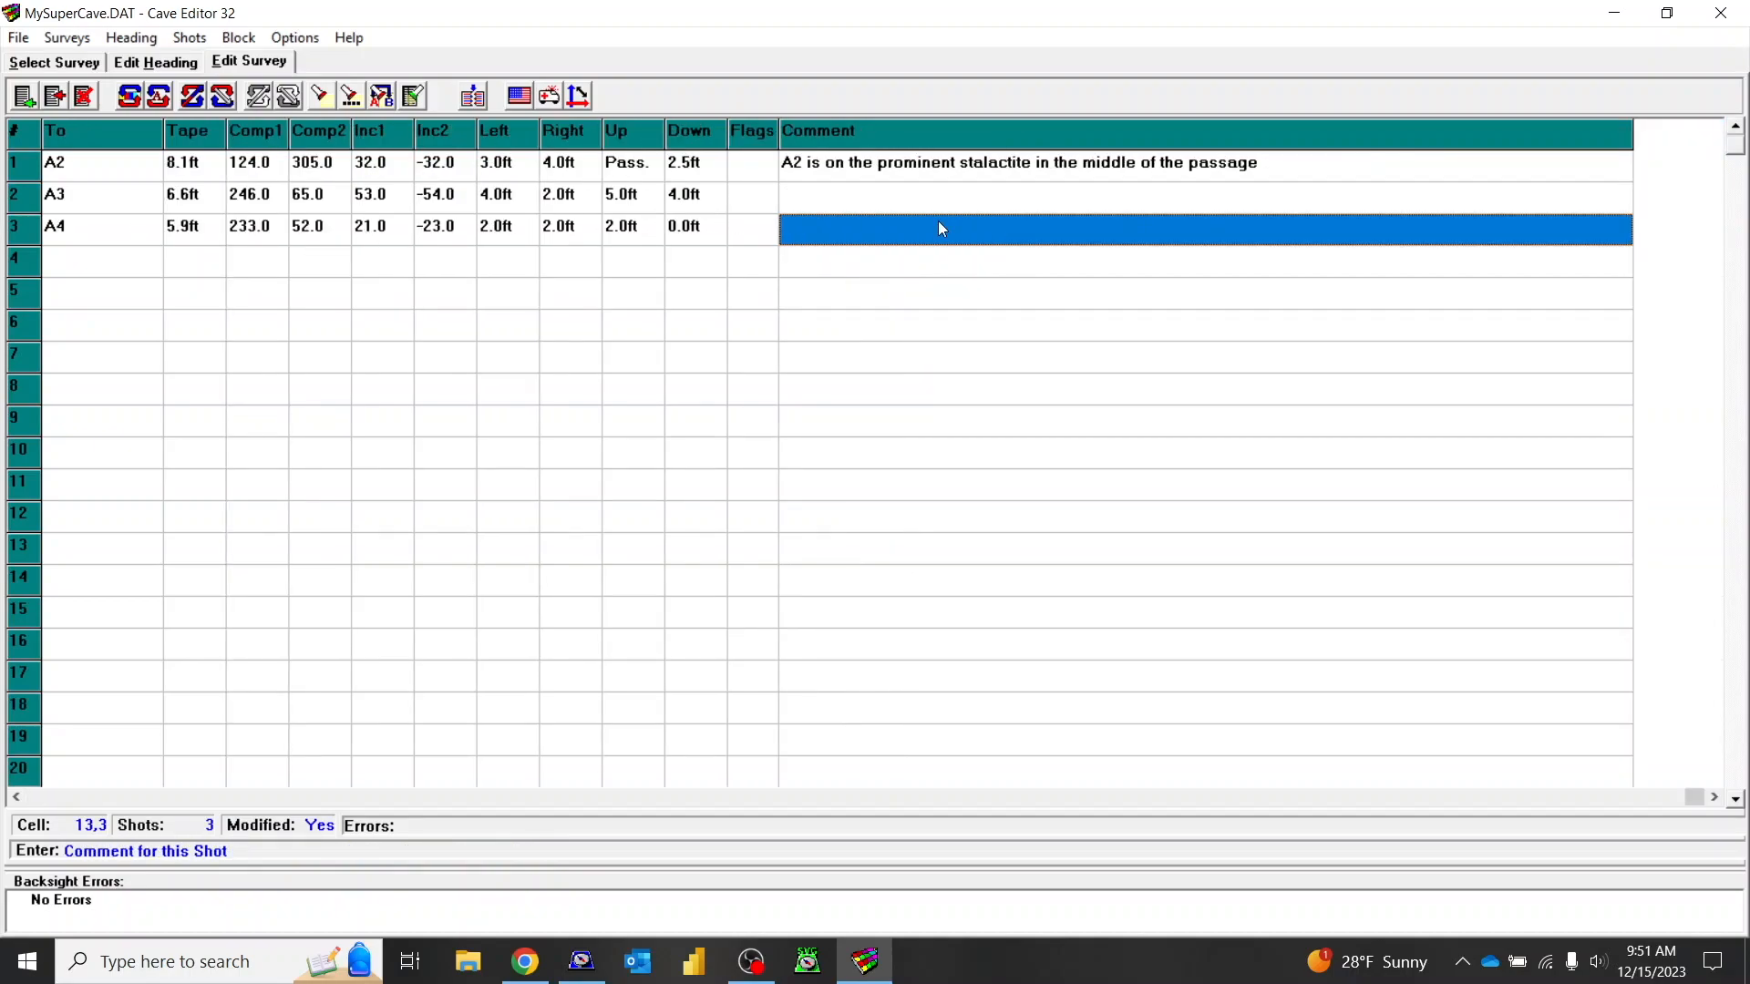
type("Go out")
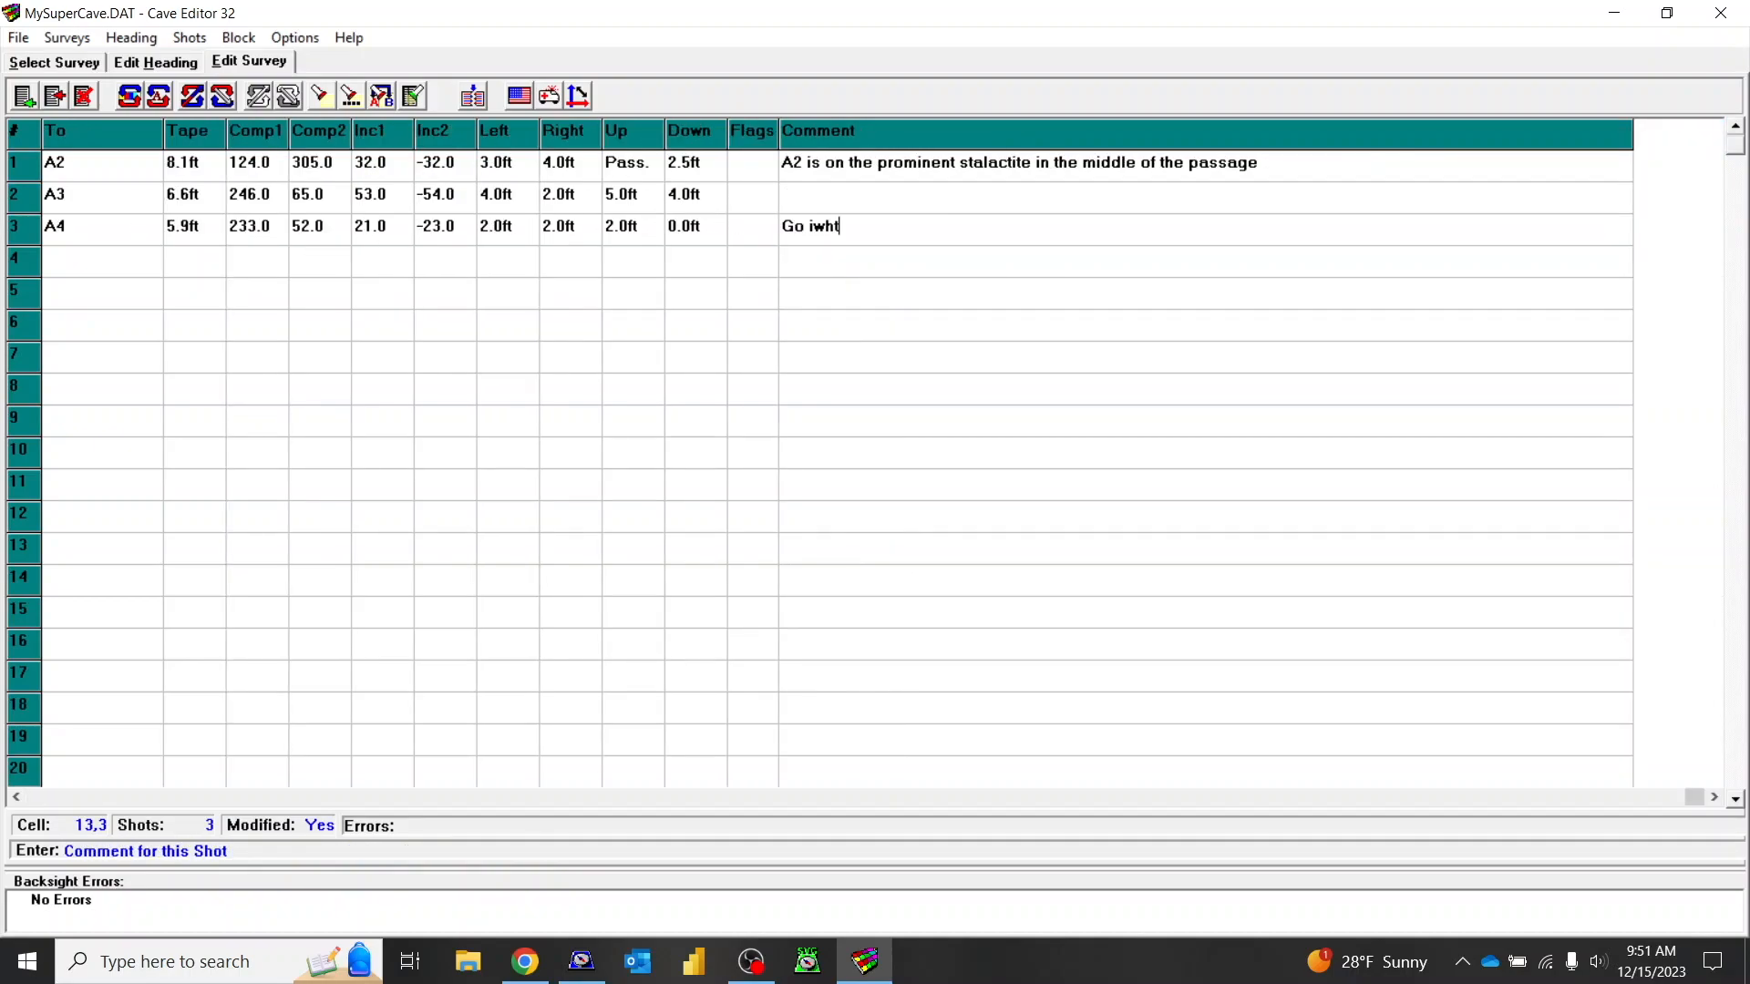
key("BackSpace")
key("BackSpace")
key("BackSpace")
type("i")
key("BackSpace")
key("BackSpace")
key("BackSpace")
key("BackSpace")
type("Back")
type("sit")
key("BackSpace")
type("ght possitio")
key("BackSpace")
key("BackSpace")
key("BackSpace")
key("BackSpace")
type("tion w")
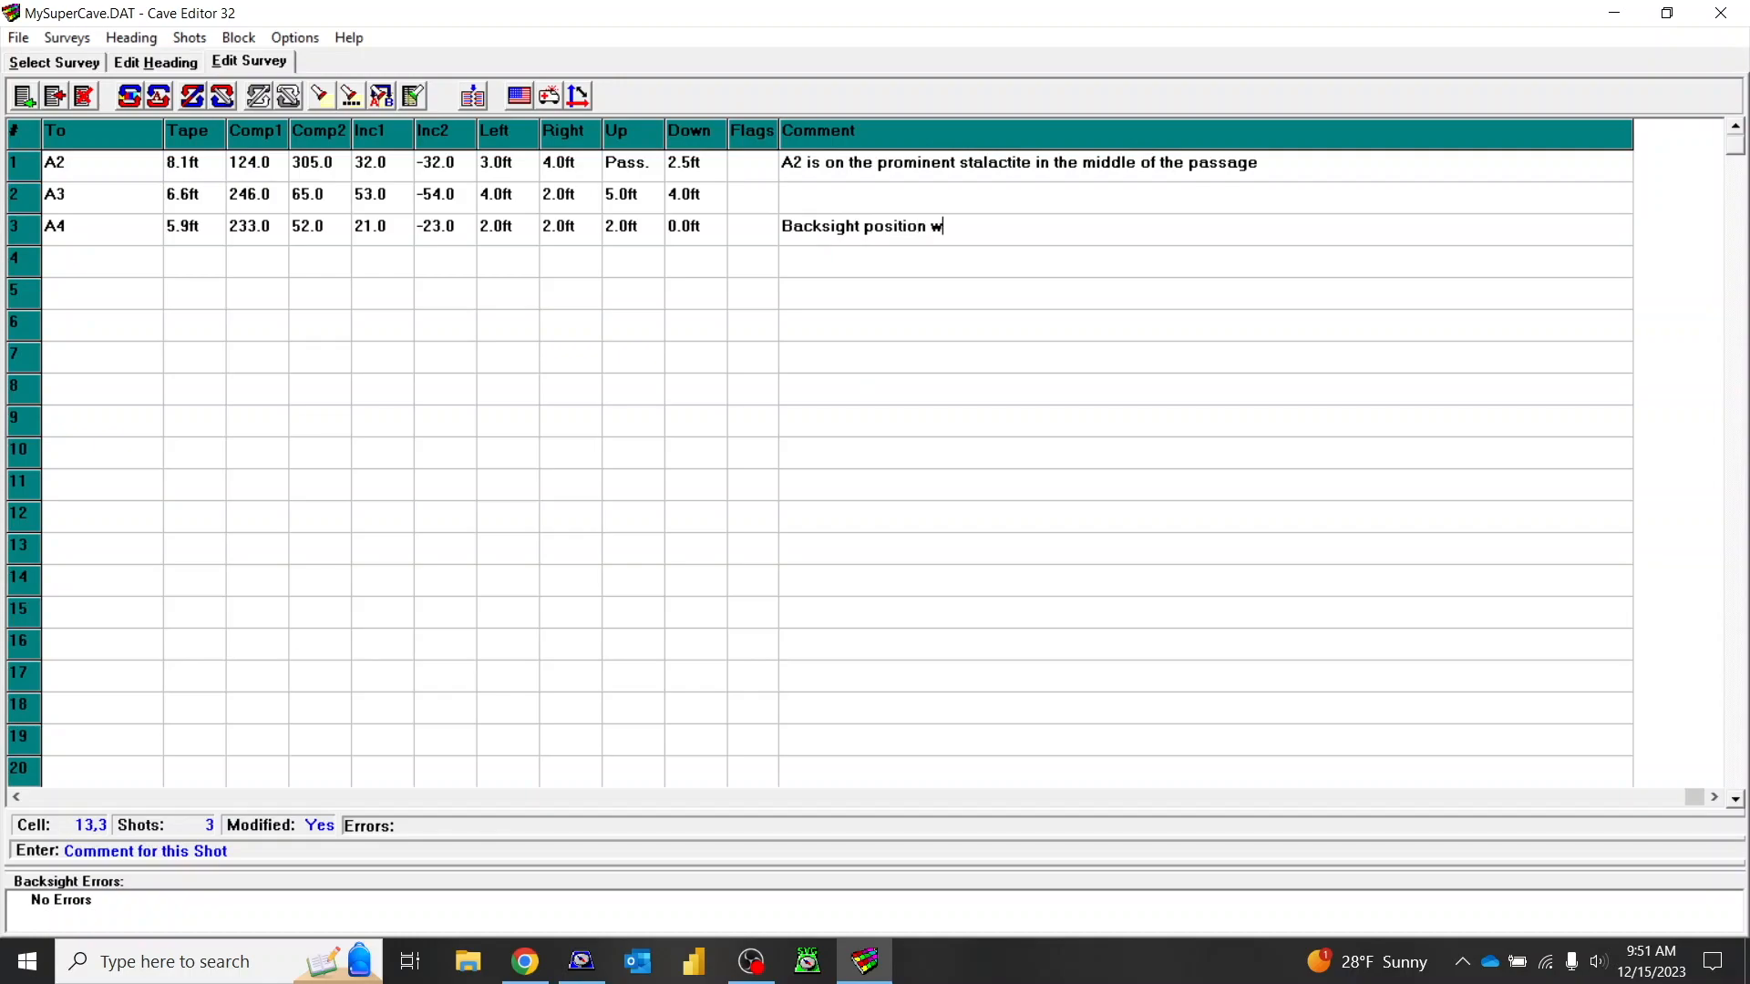
type("as really ugly")
left_click(258, 239)
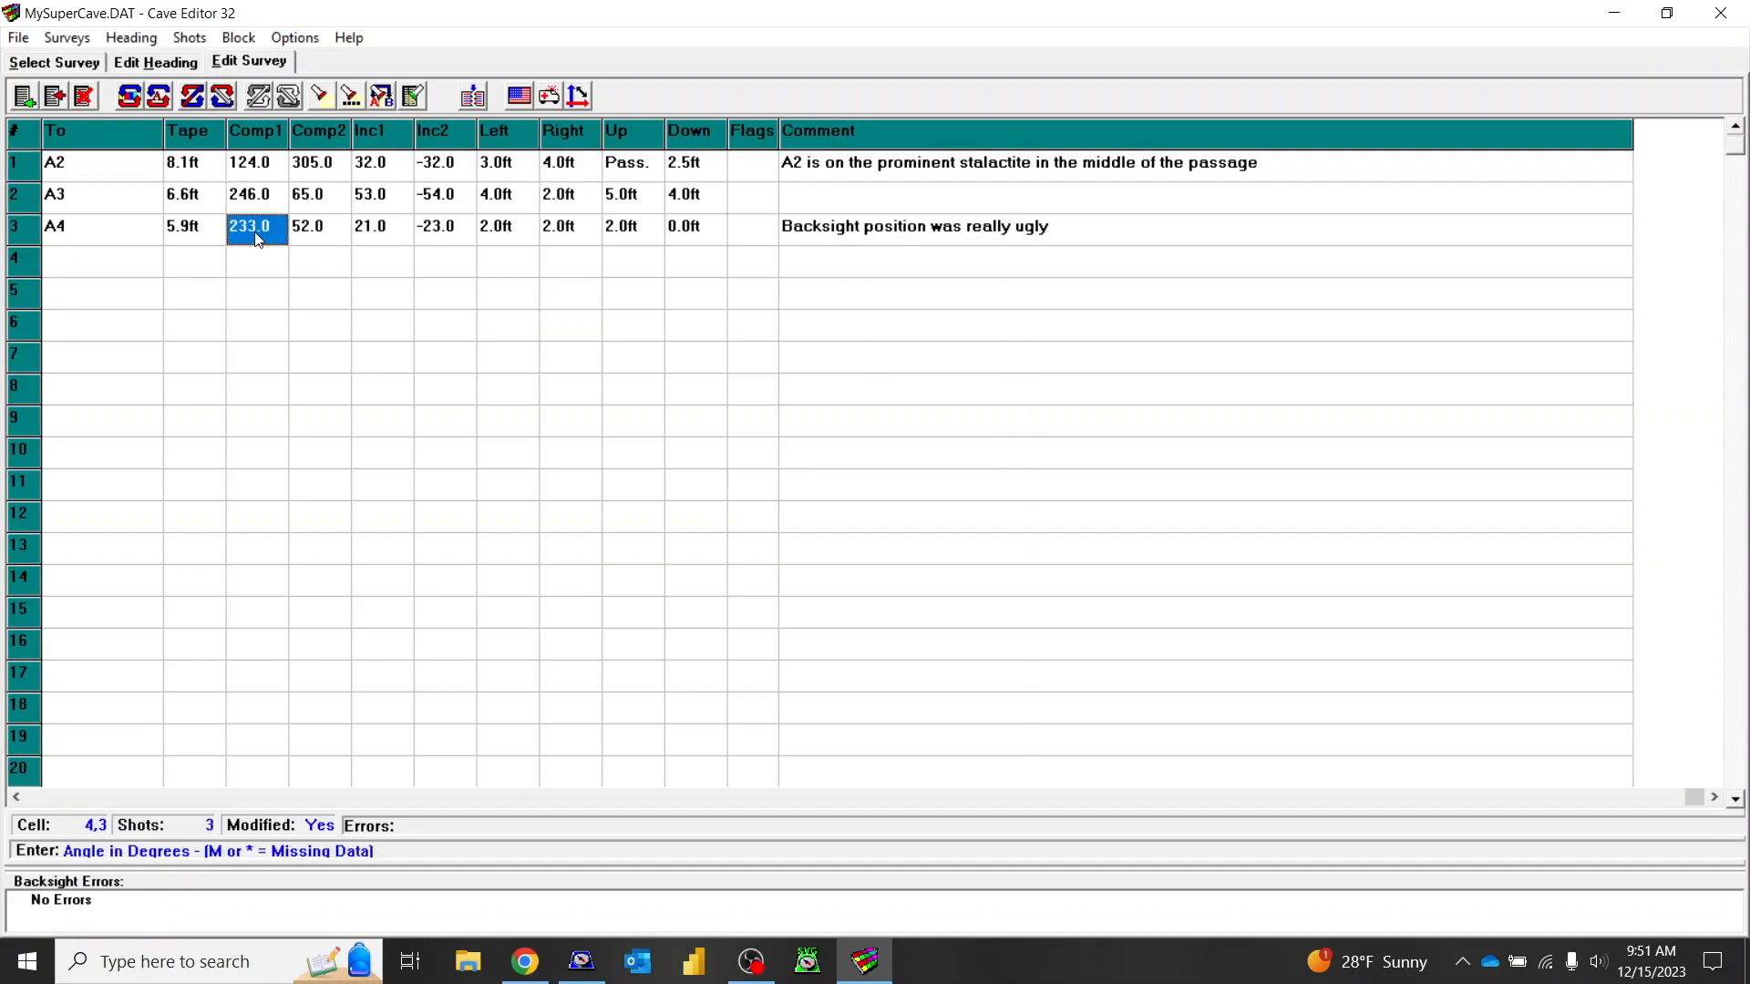
Step: Change the A3–A4 shot's foresight compass reading to 223 degrees
key("Home")
key("Right")
key("Right")
key("Right")
key("Right")
key("Left")
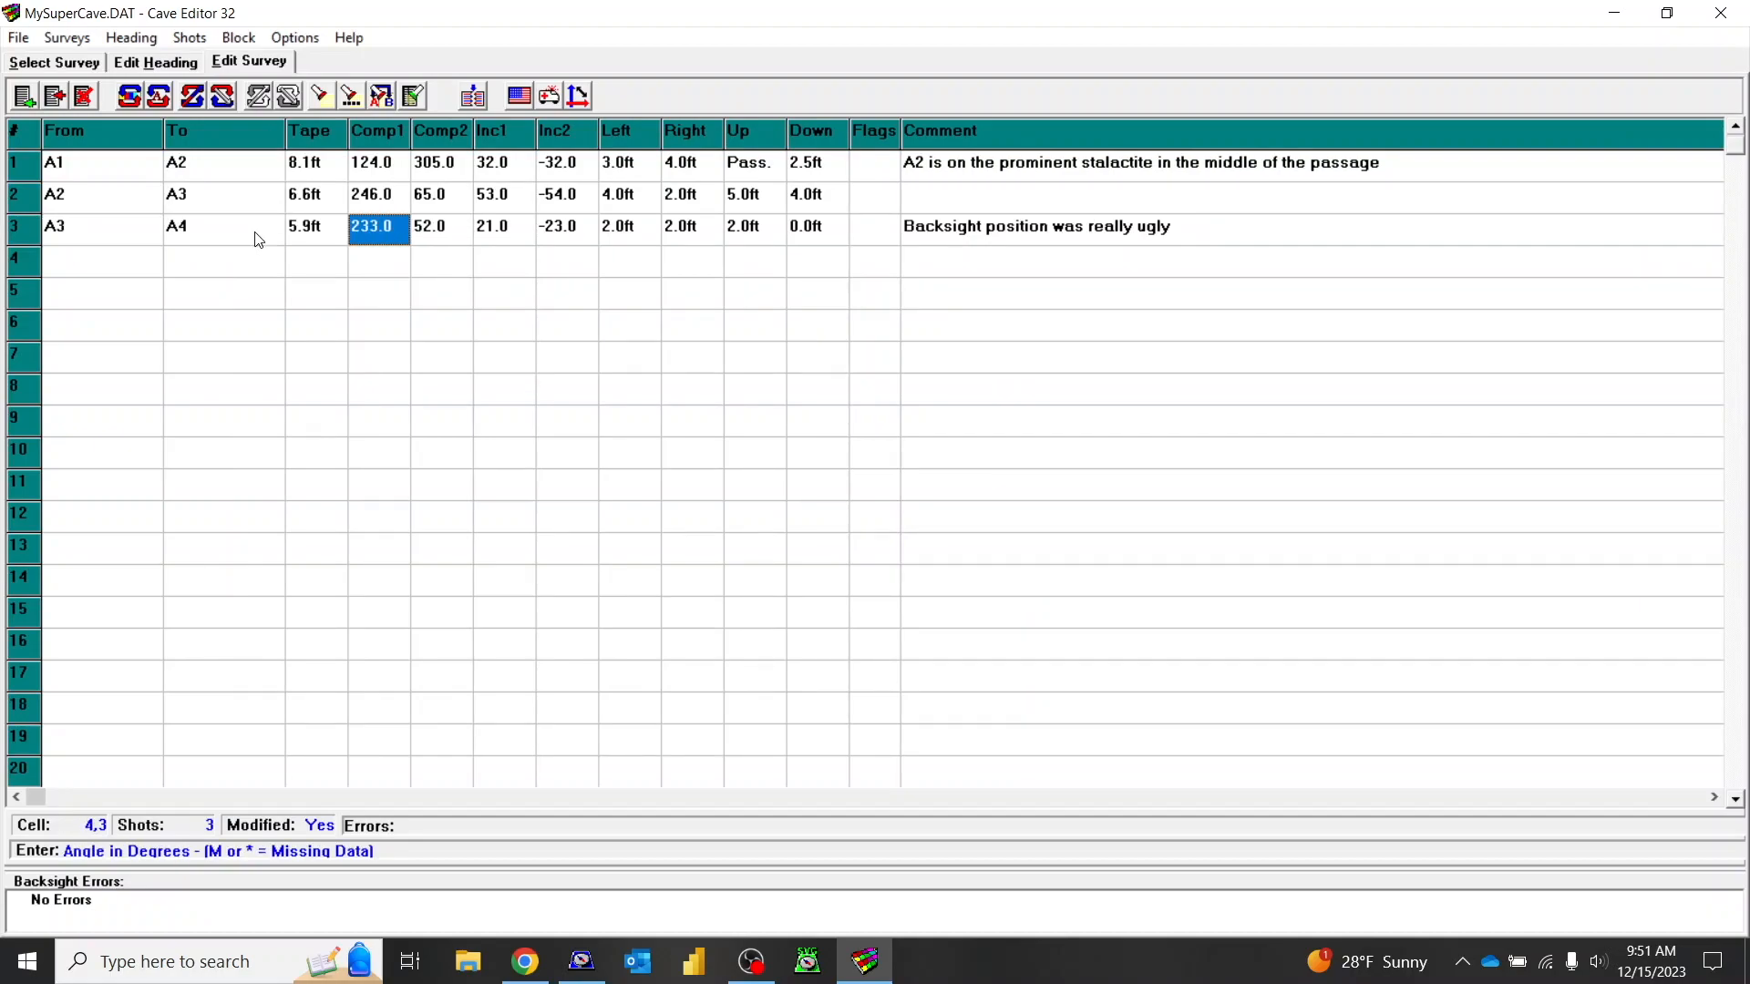
type("223")
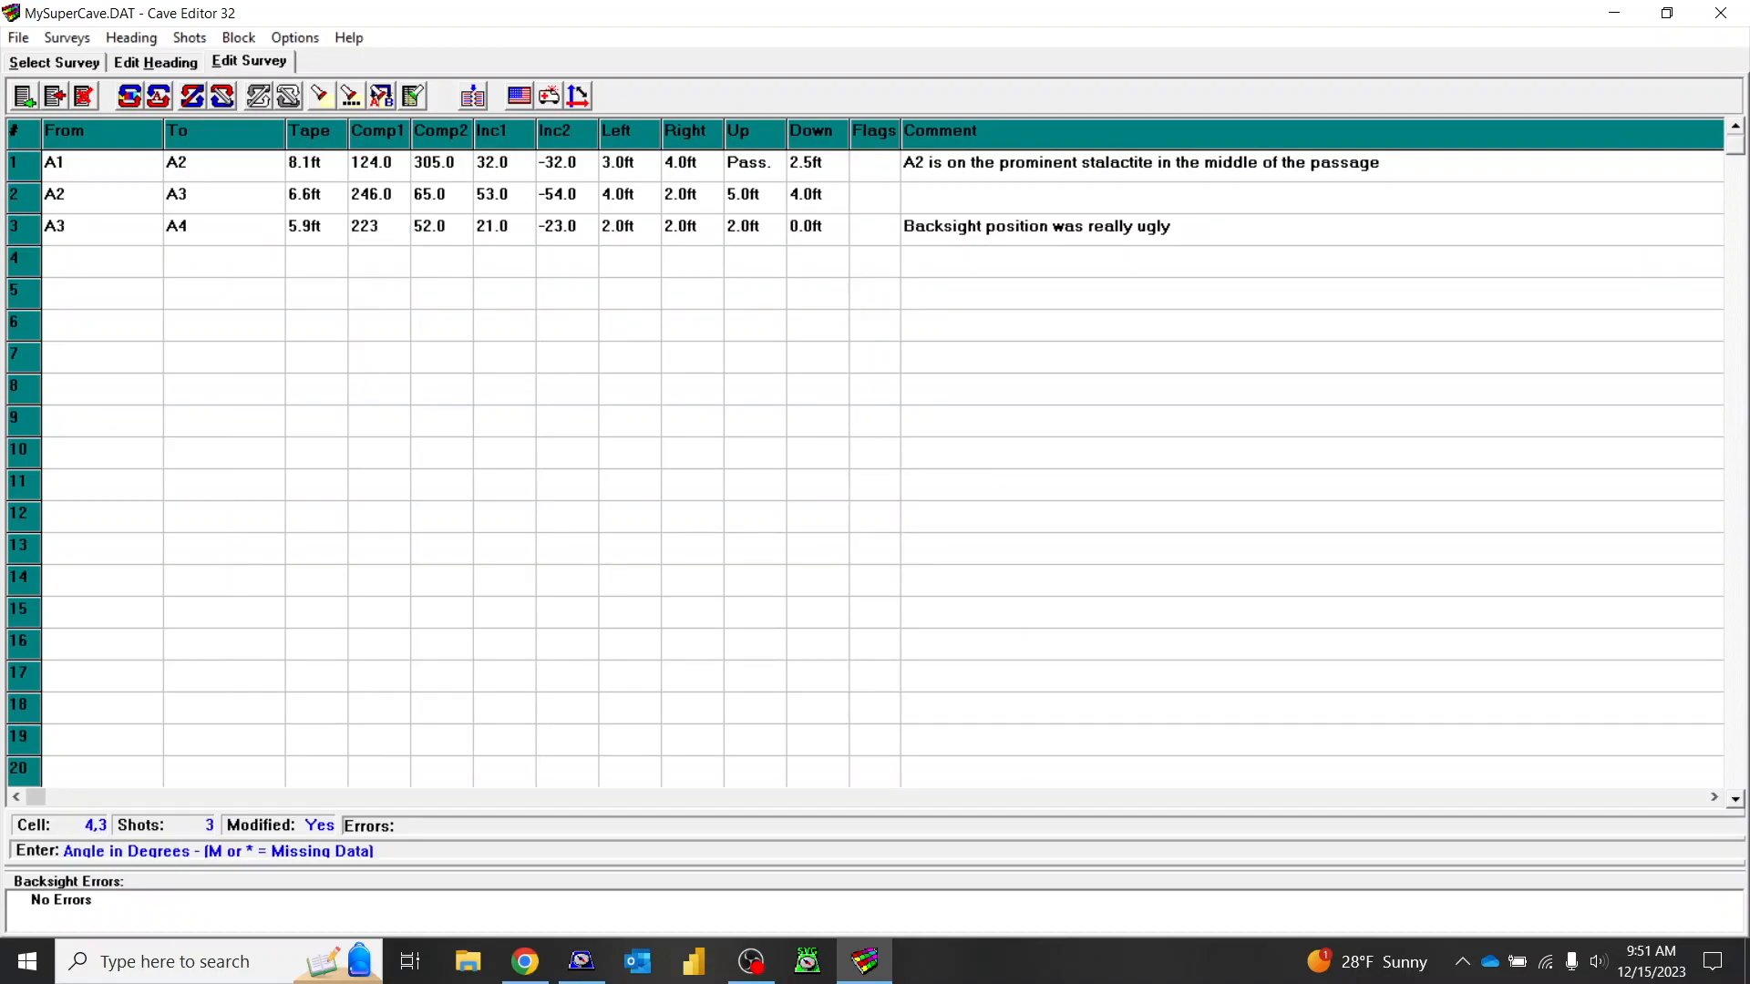
key("Tab")
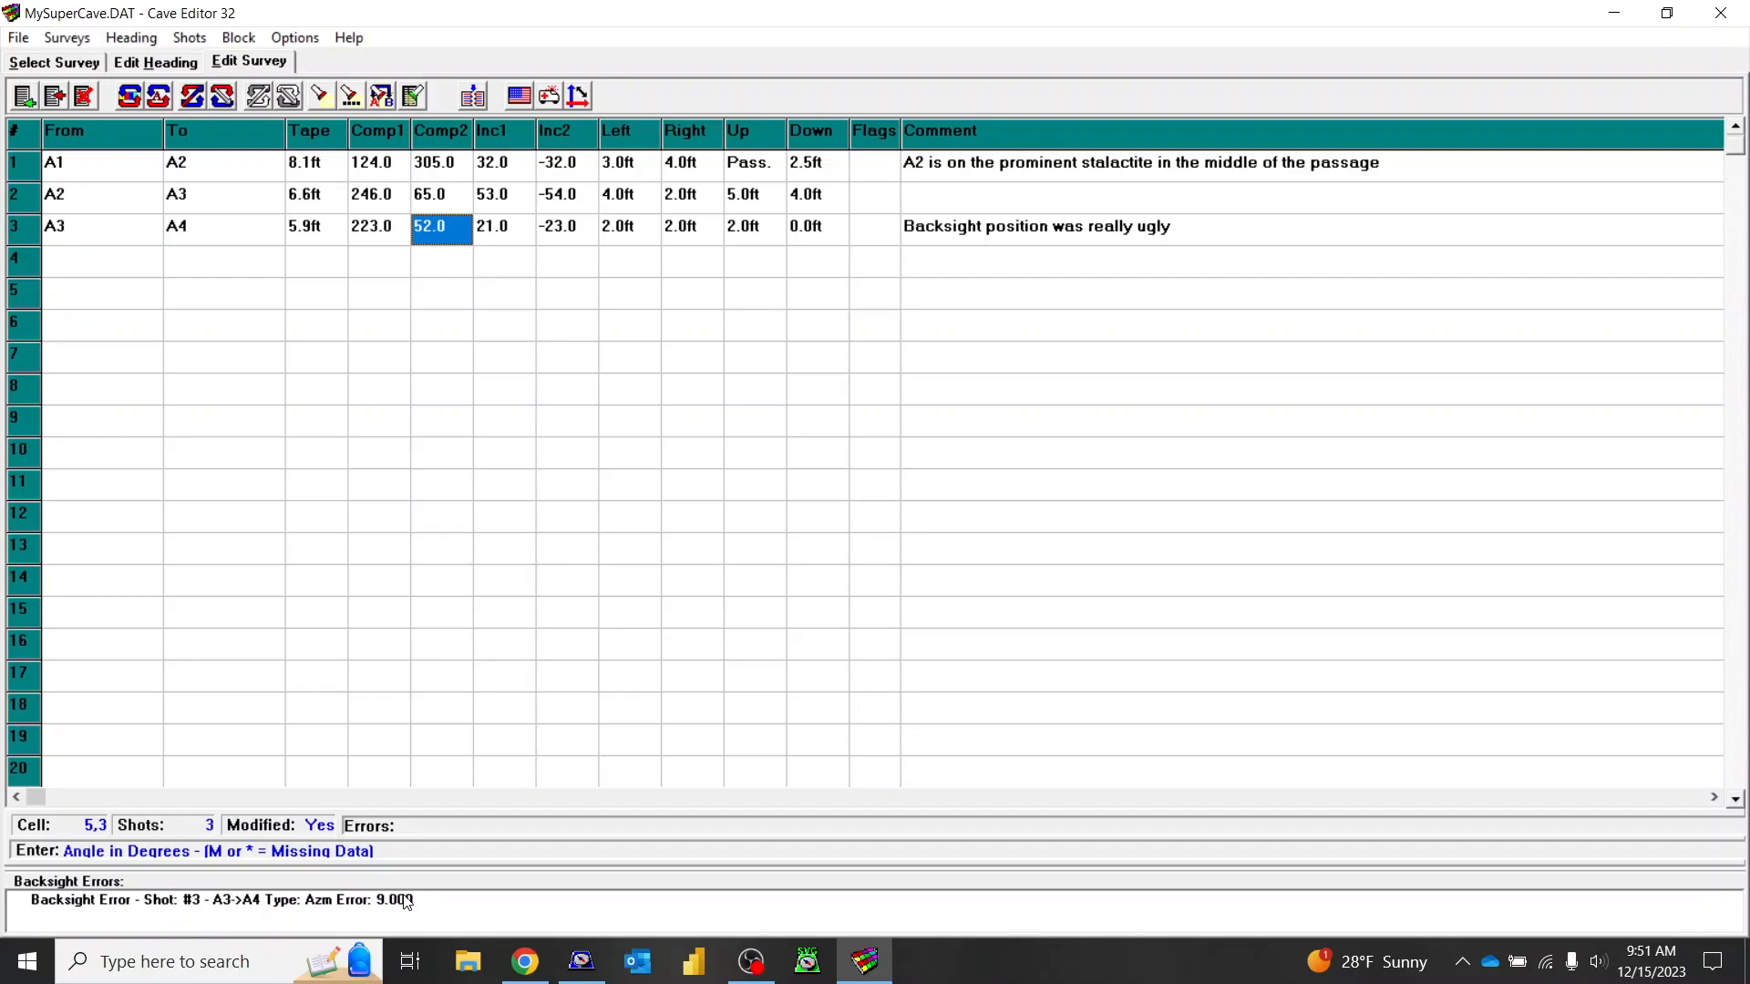
Step: Set the A3–A4 shot's foresight compass reading back to 233 degrees
left_click(496, 232)
left_click(460, 235)
left_click(368, 233)
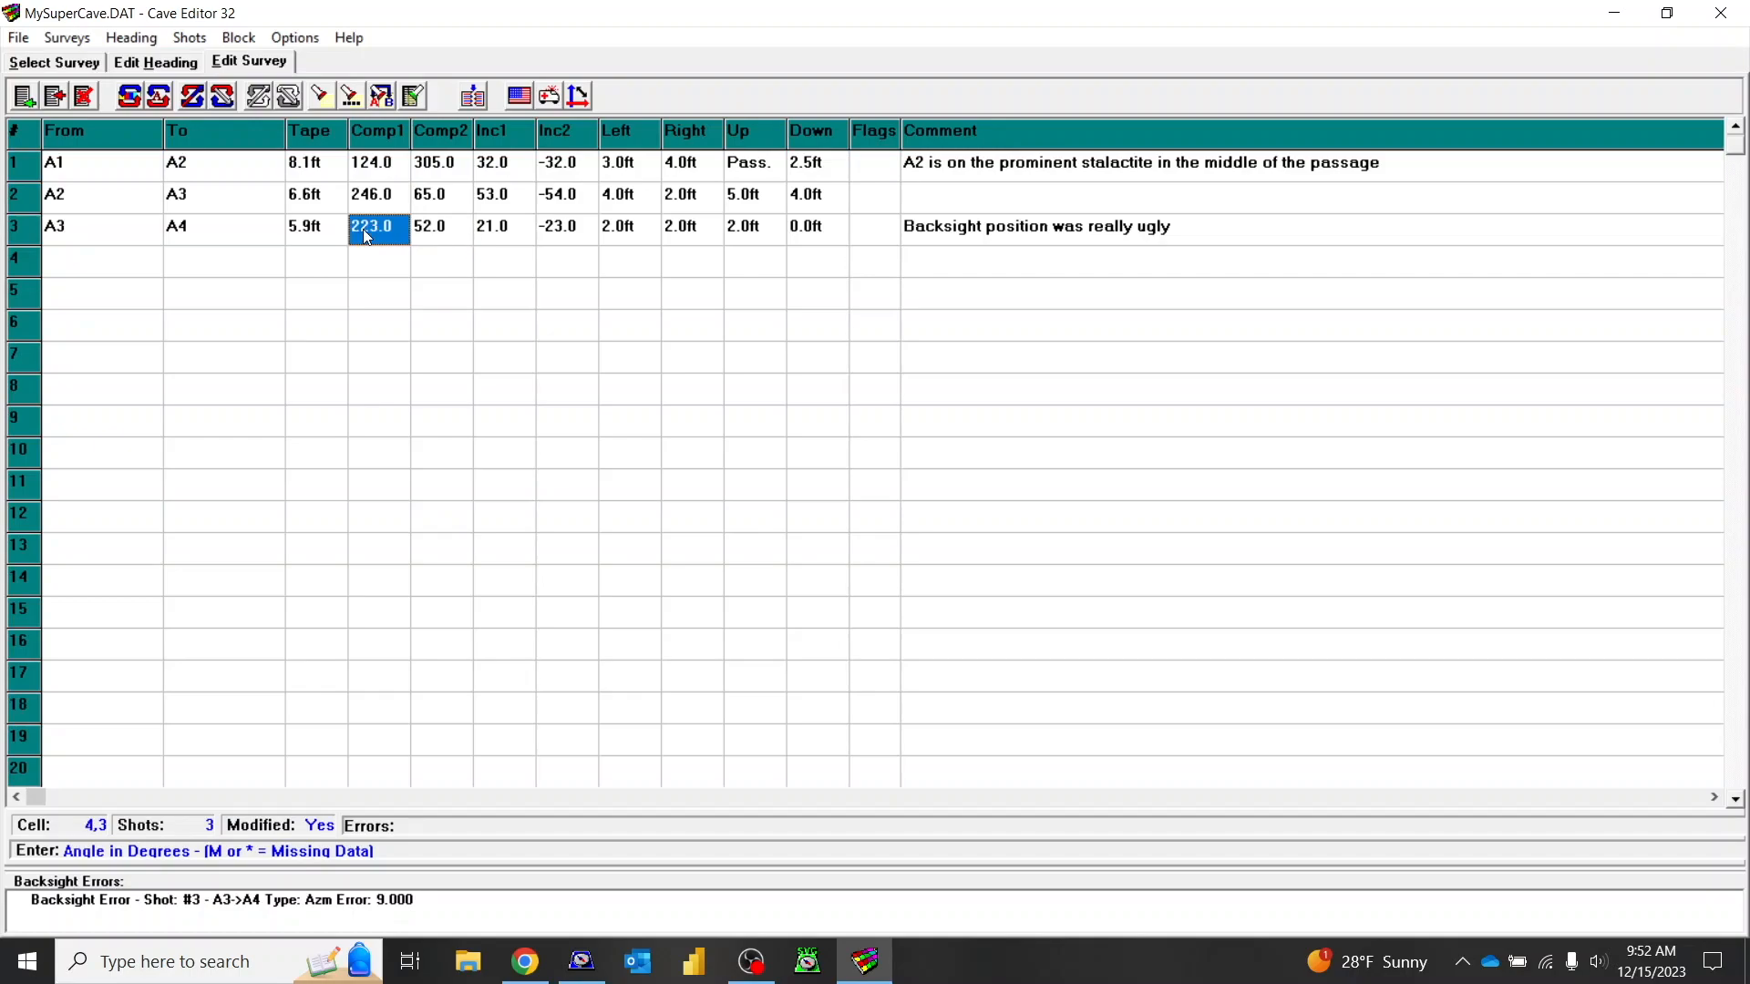
type("233")
key("Return")
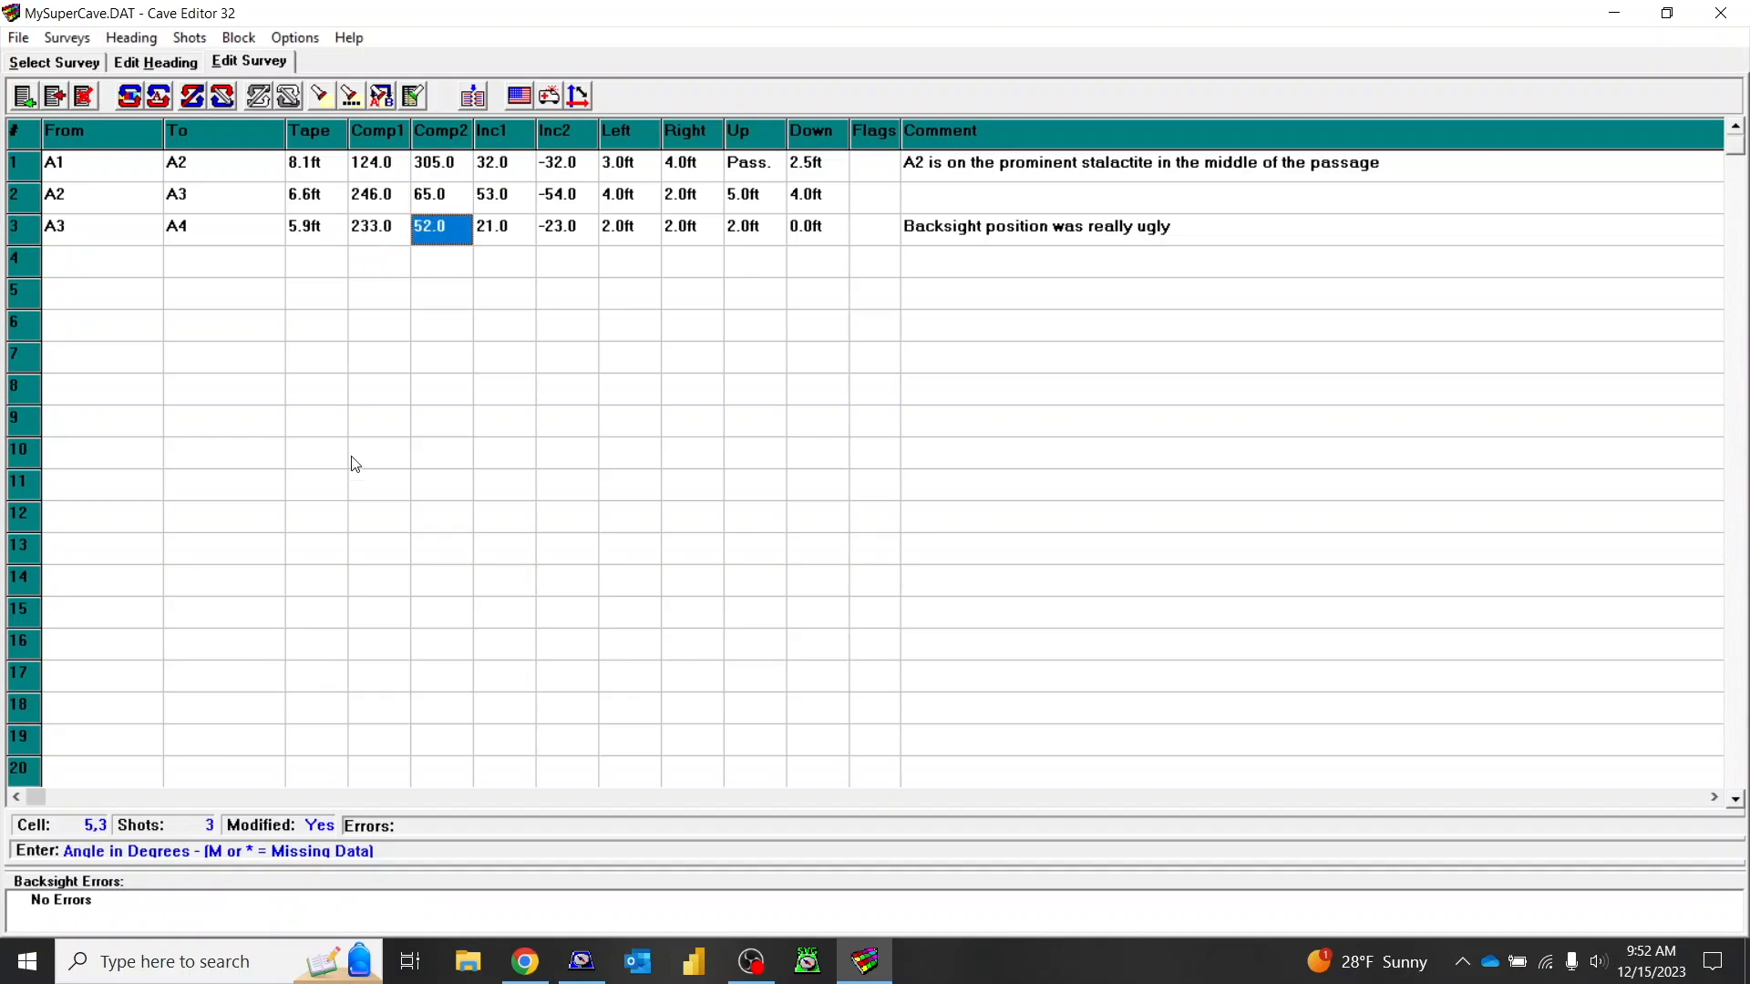
Step: Set the A3–A4 shot's foresight compass to 52 degrees and its backsight compass to 65 degrees
left_click(379, 230)
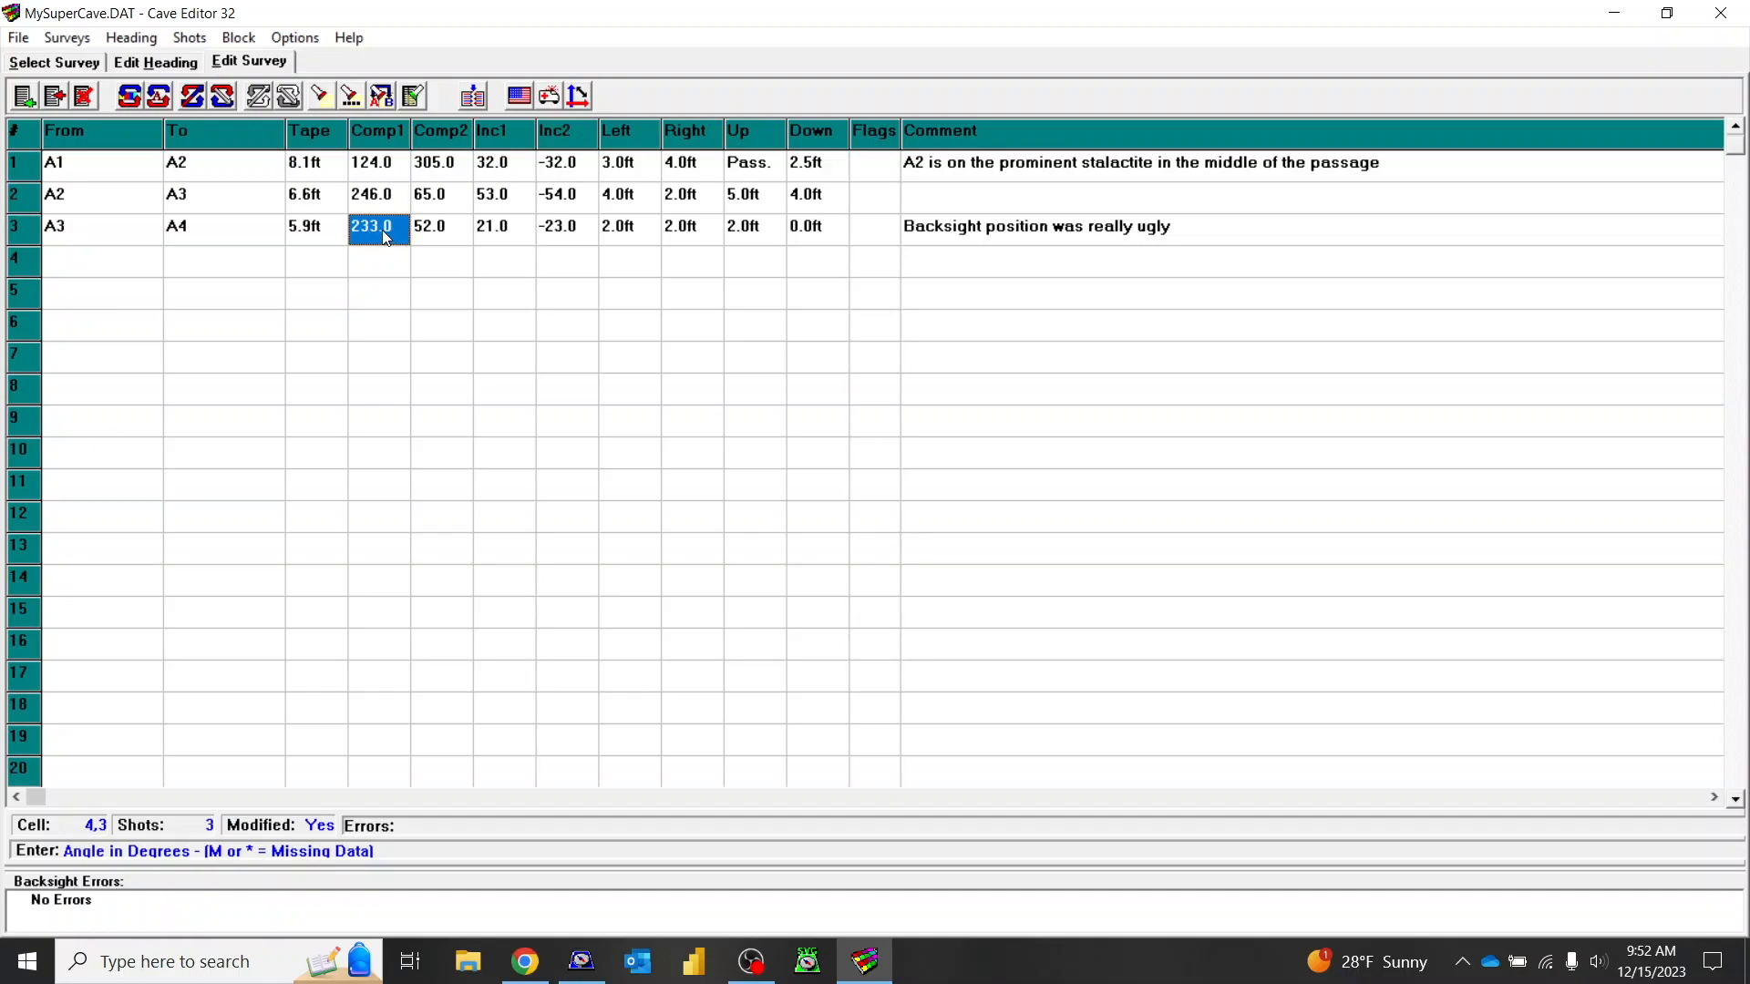
type("52")
key("Return")
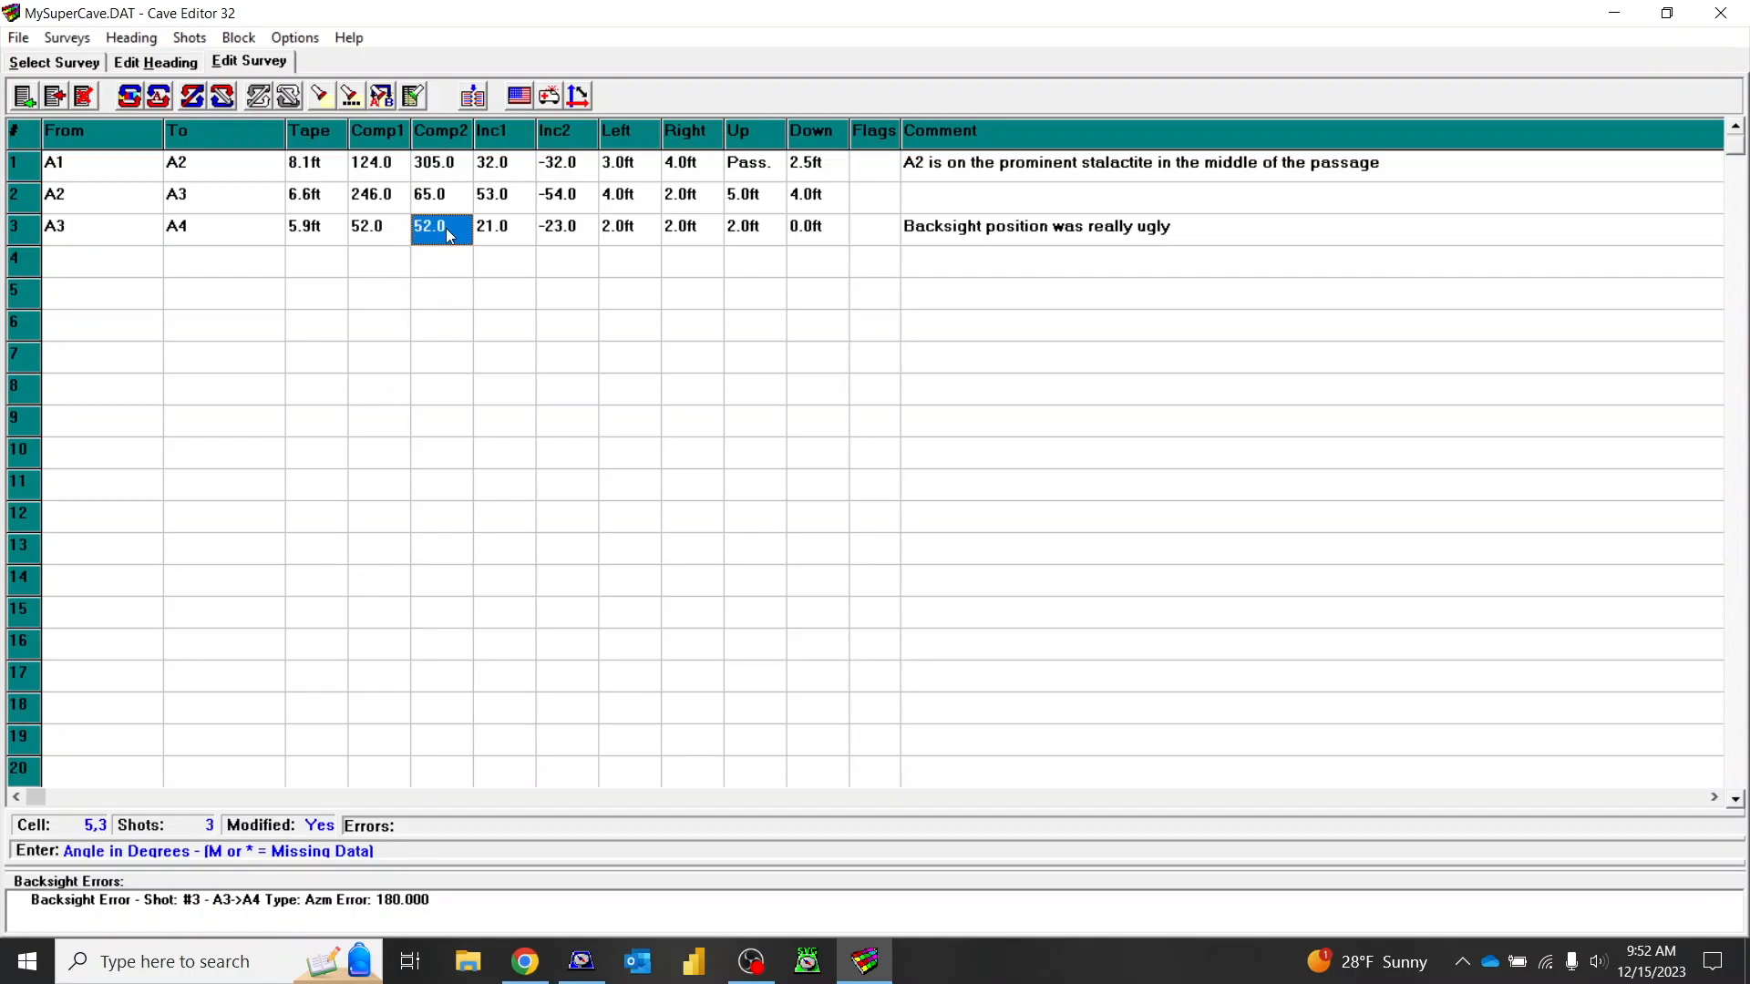
type("65")
key("Return")
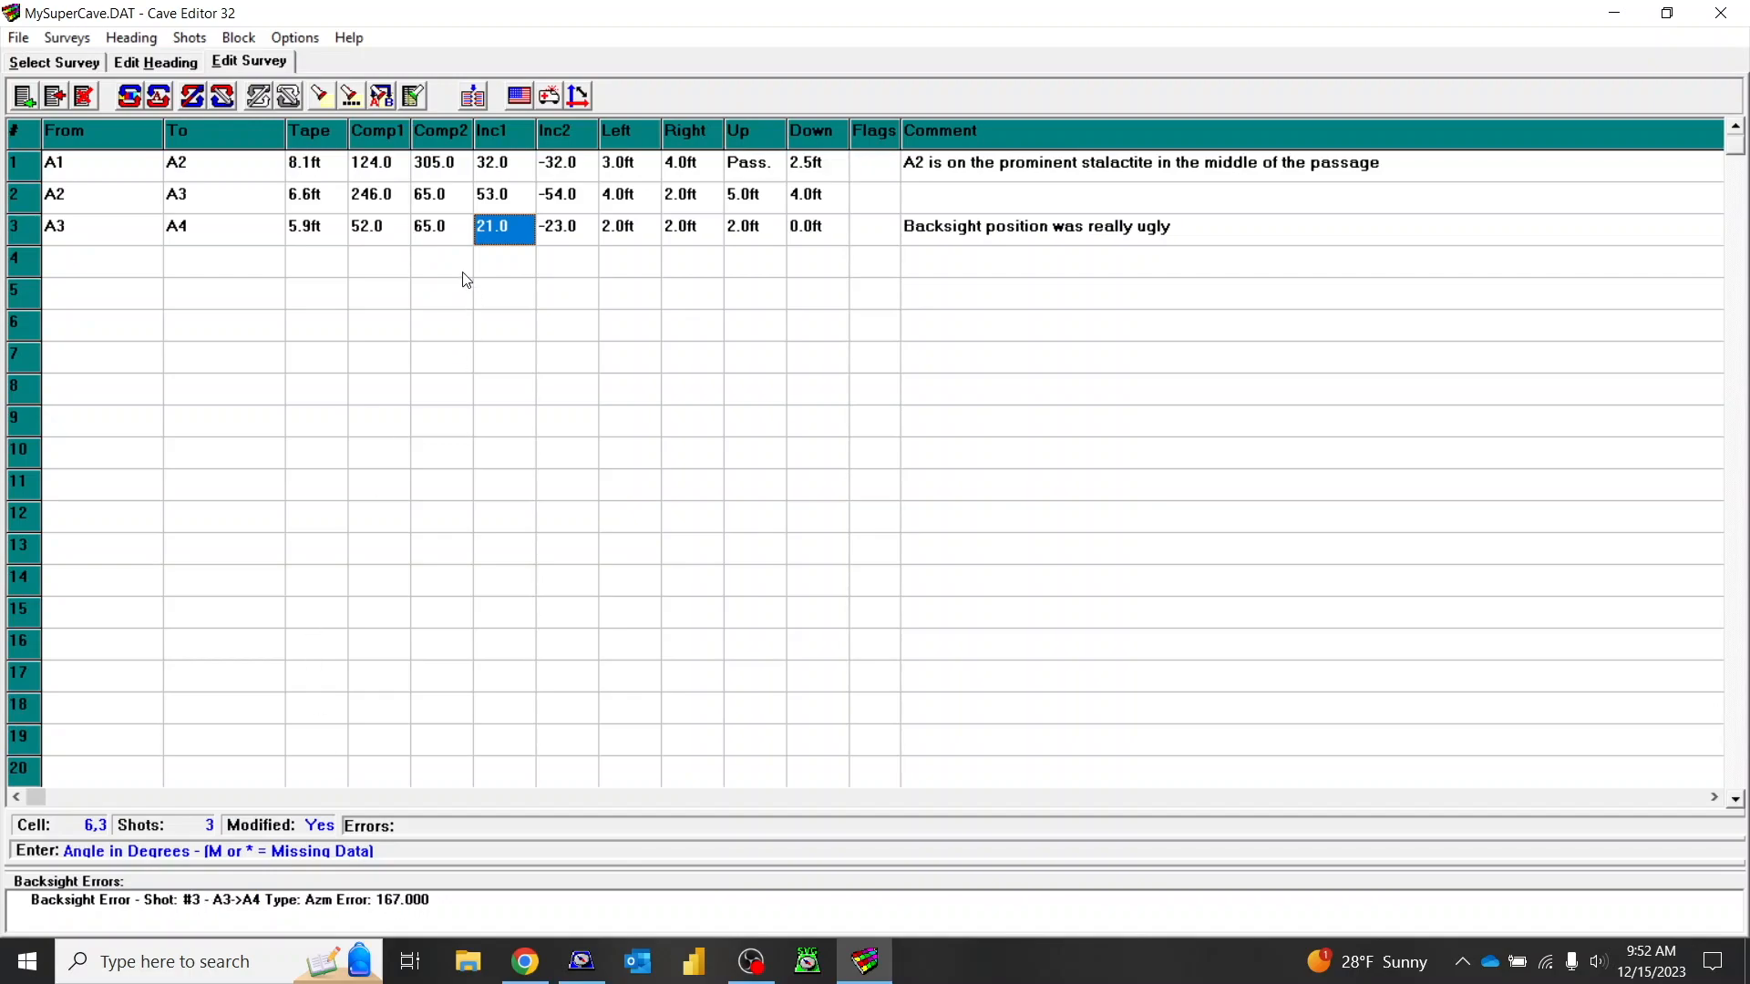
Step: Restore the A3–A4 shot's compass readings to 233 degrees for the foresight and 52 degrees for the backsight
left_click(379, 231)
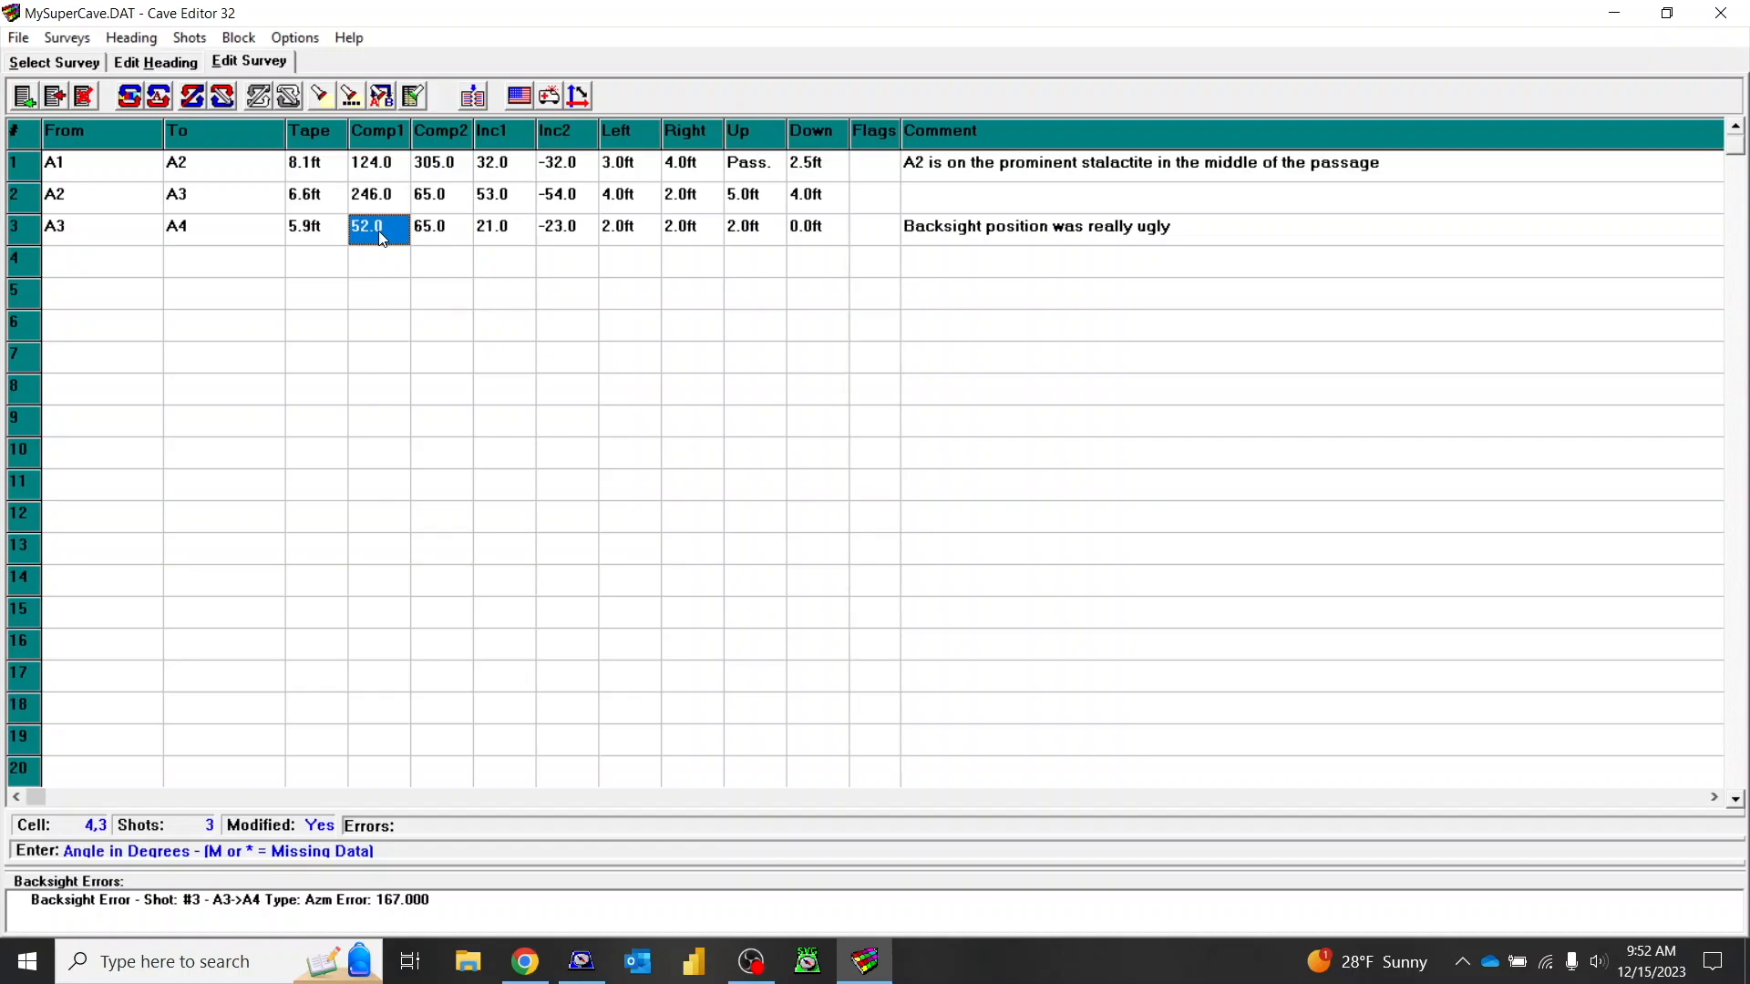
type("233")
key("Tab")
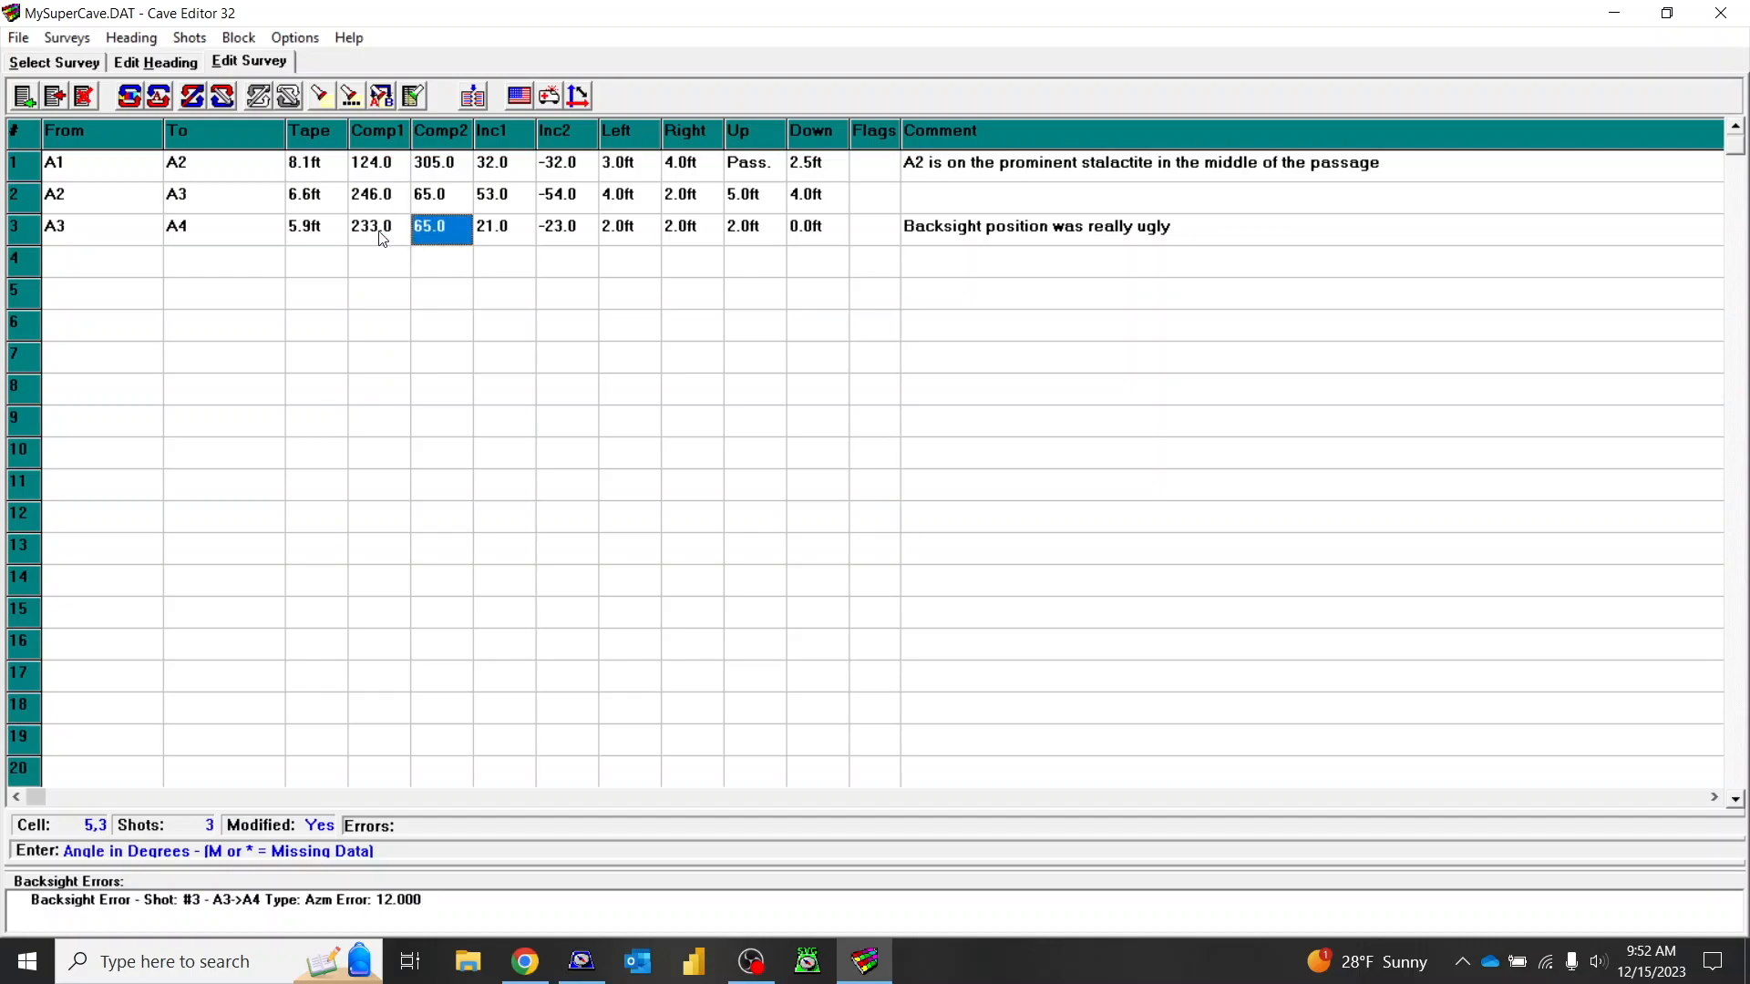
type("52")
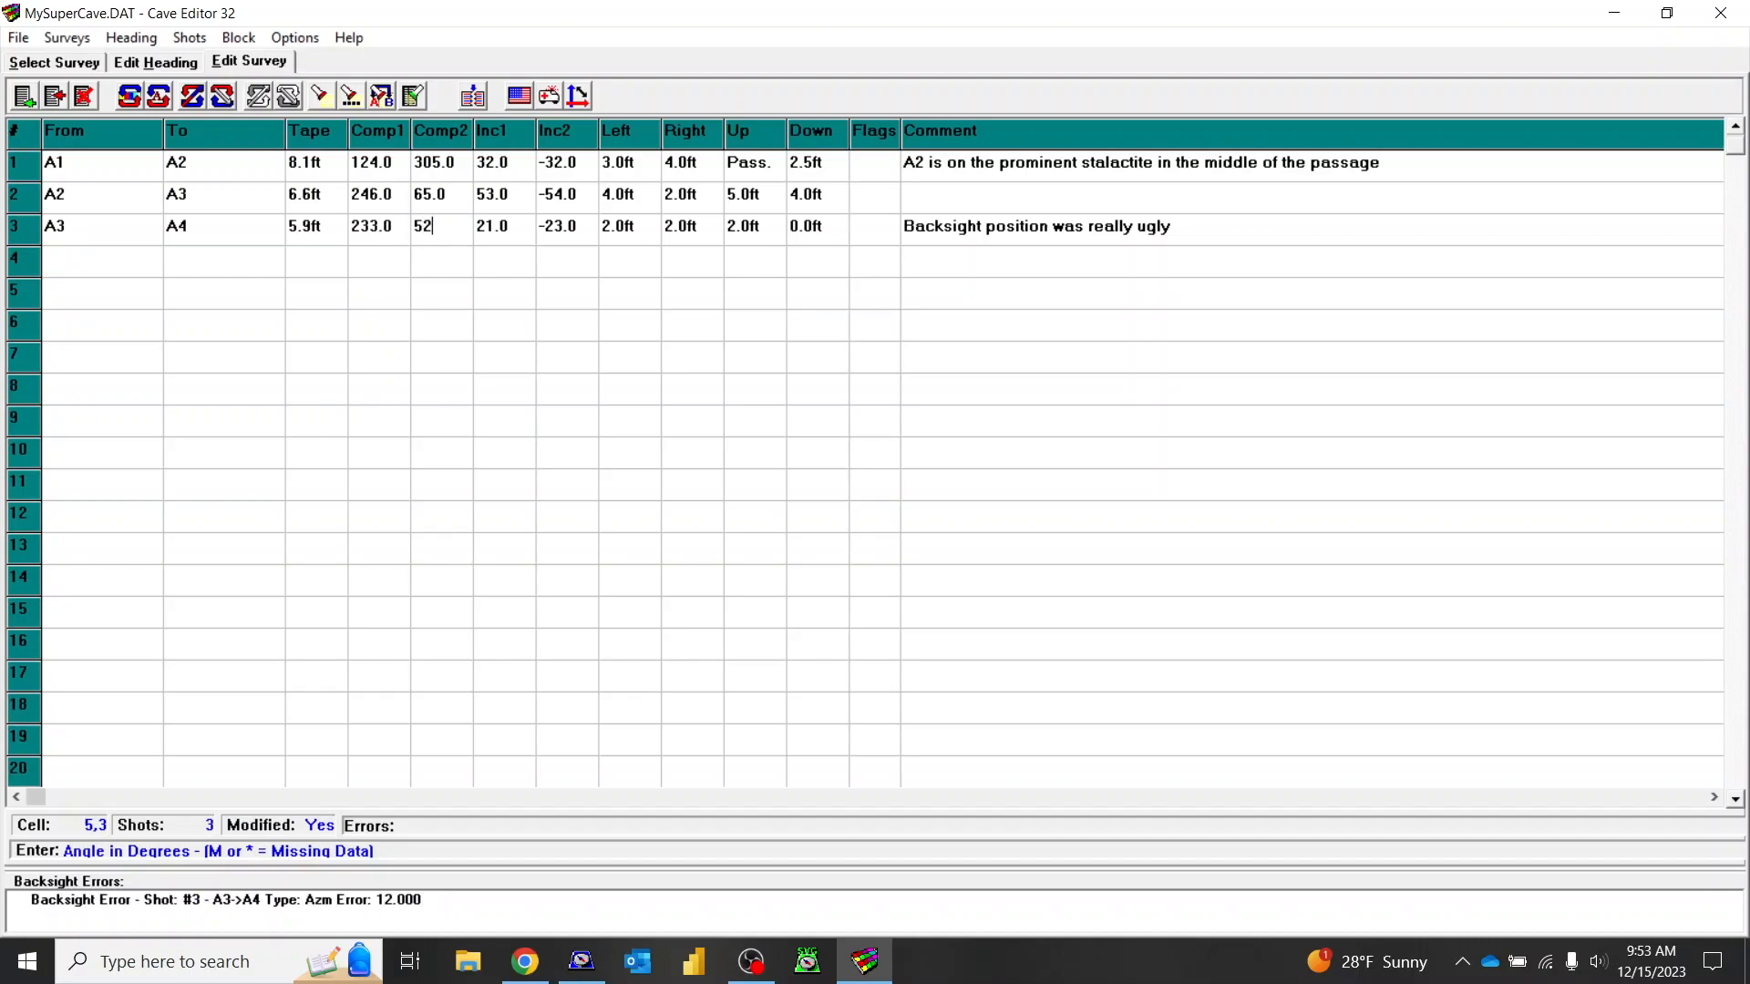
key("Tab")
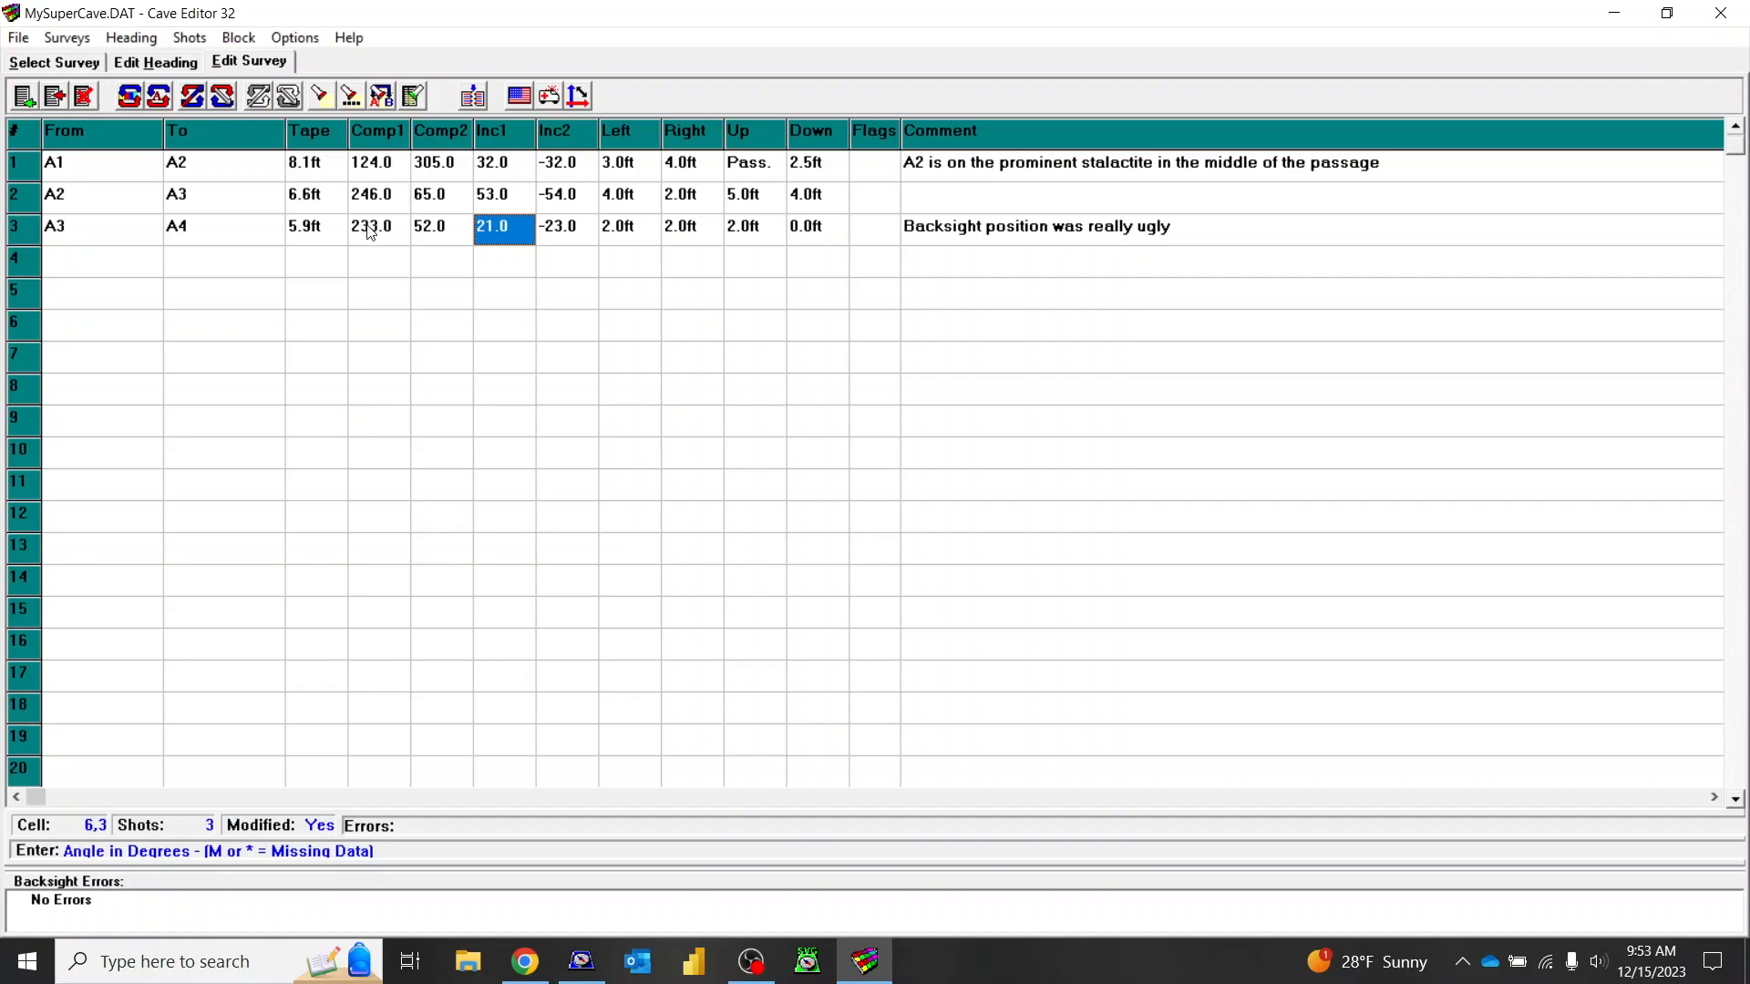
left_click(190, 39)
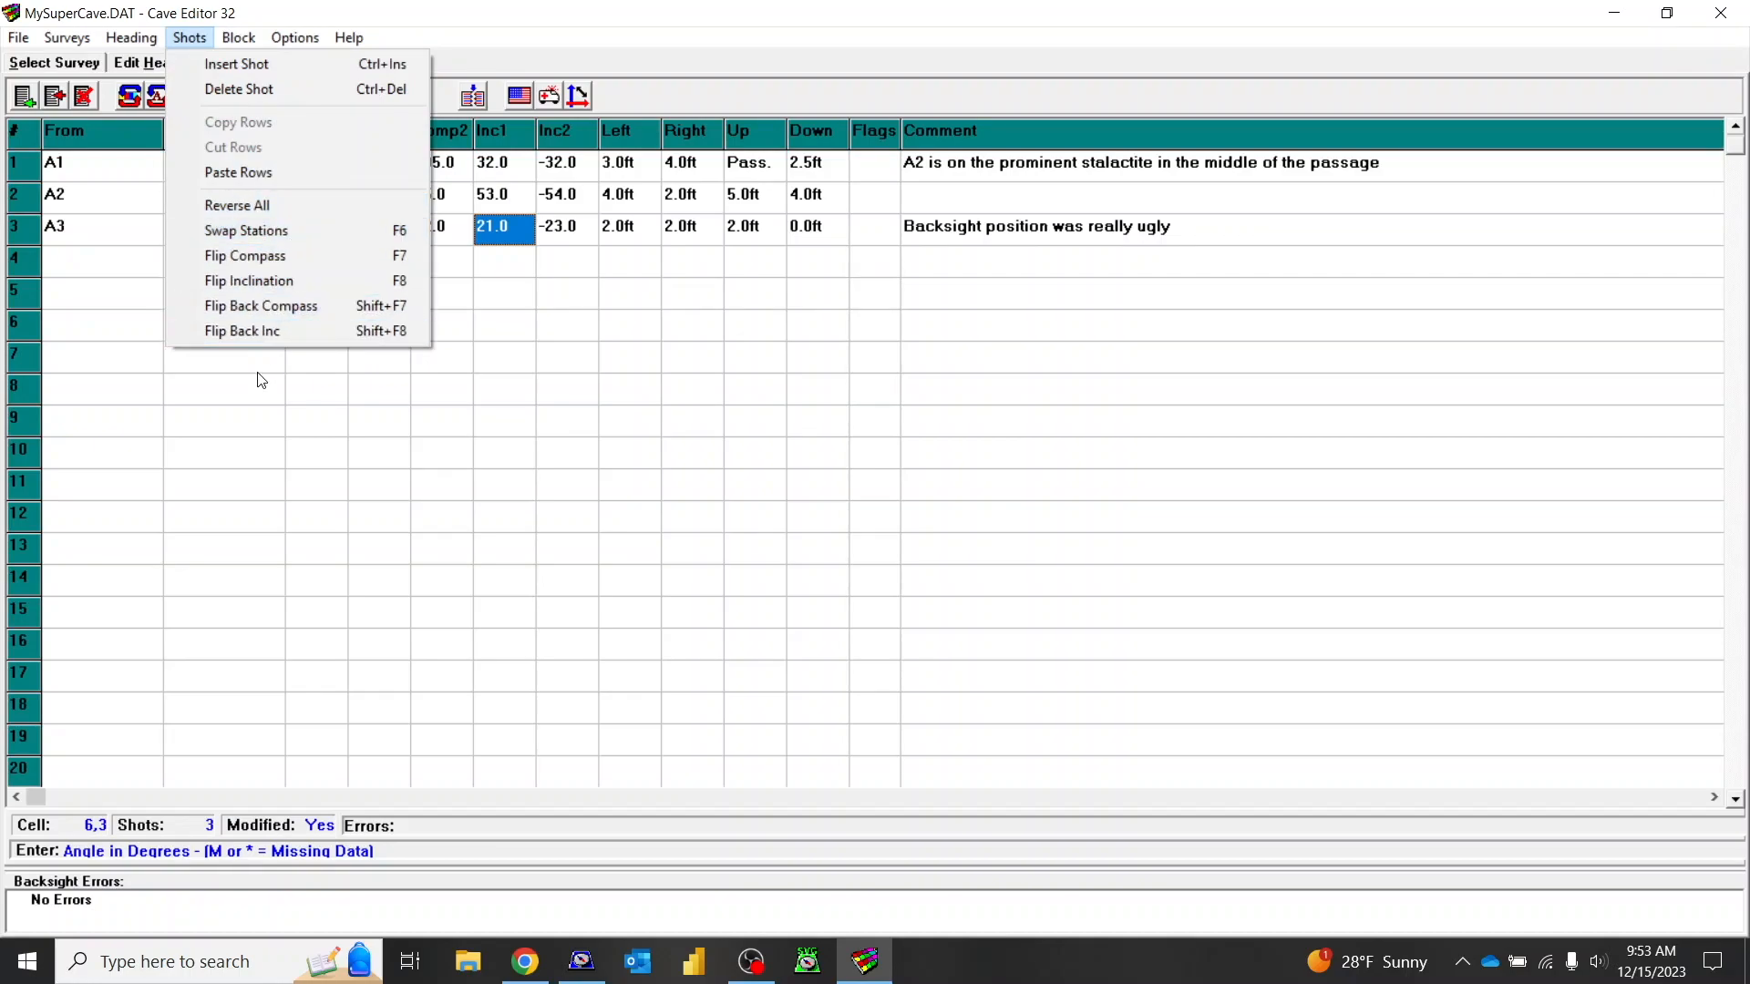
left_click(194, 37)
left_click(199, 40)
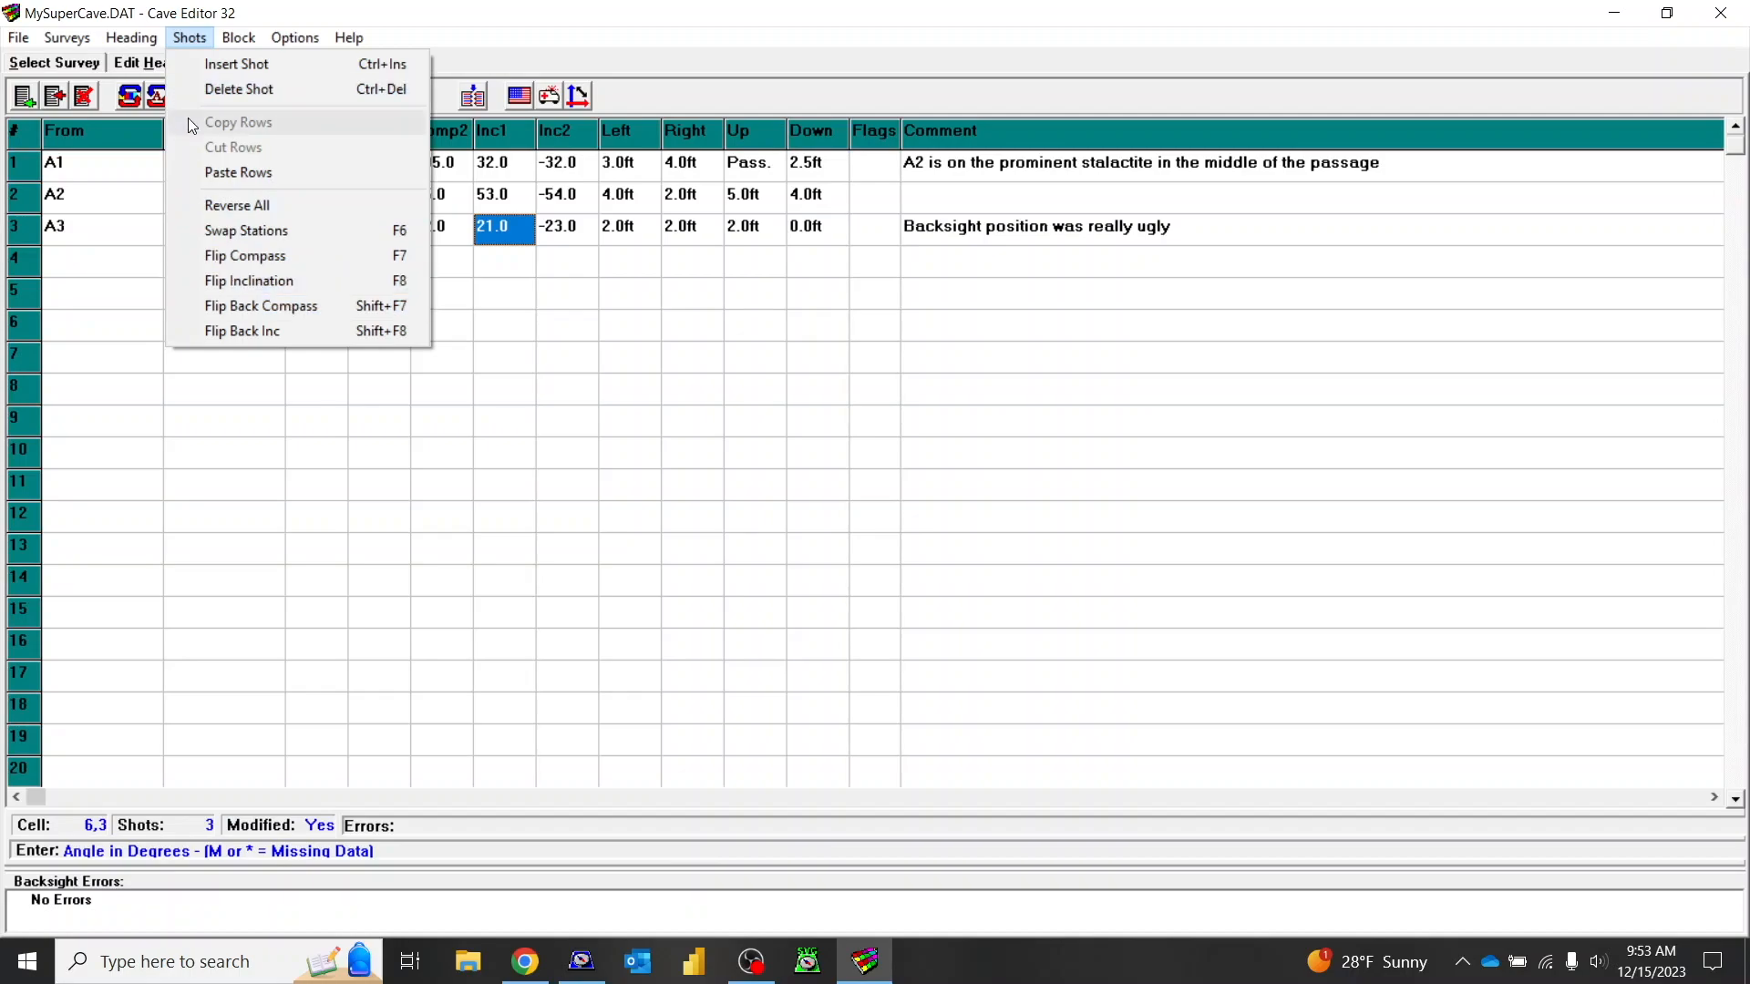
mouse_move(243, 38)
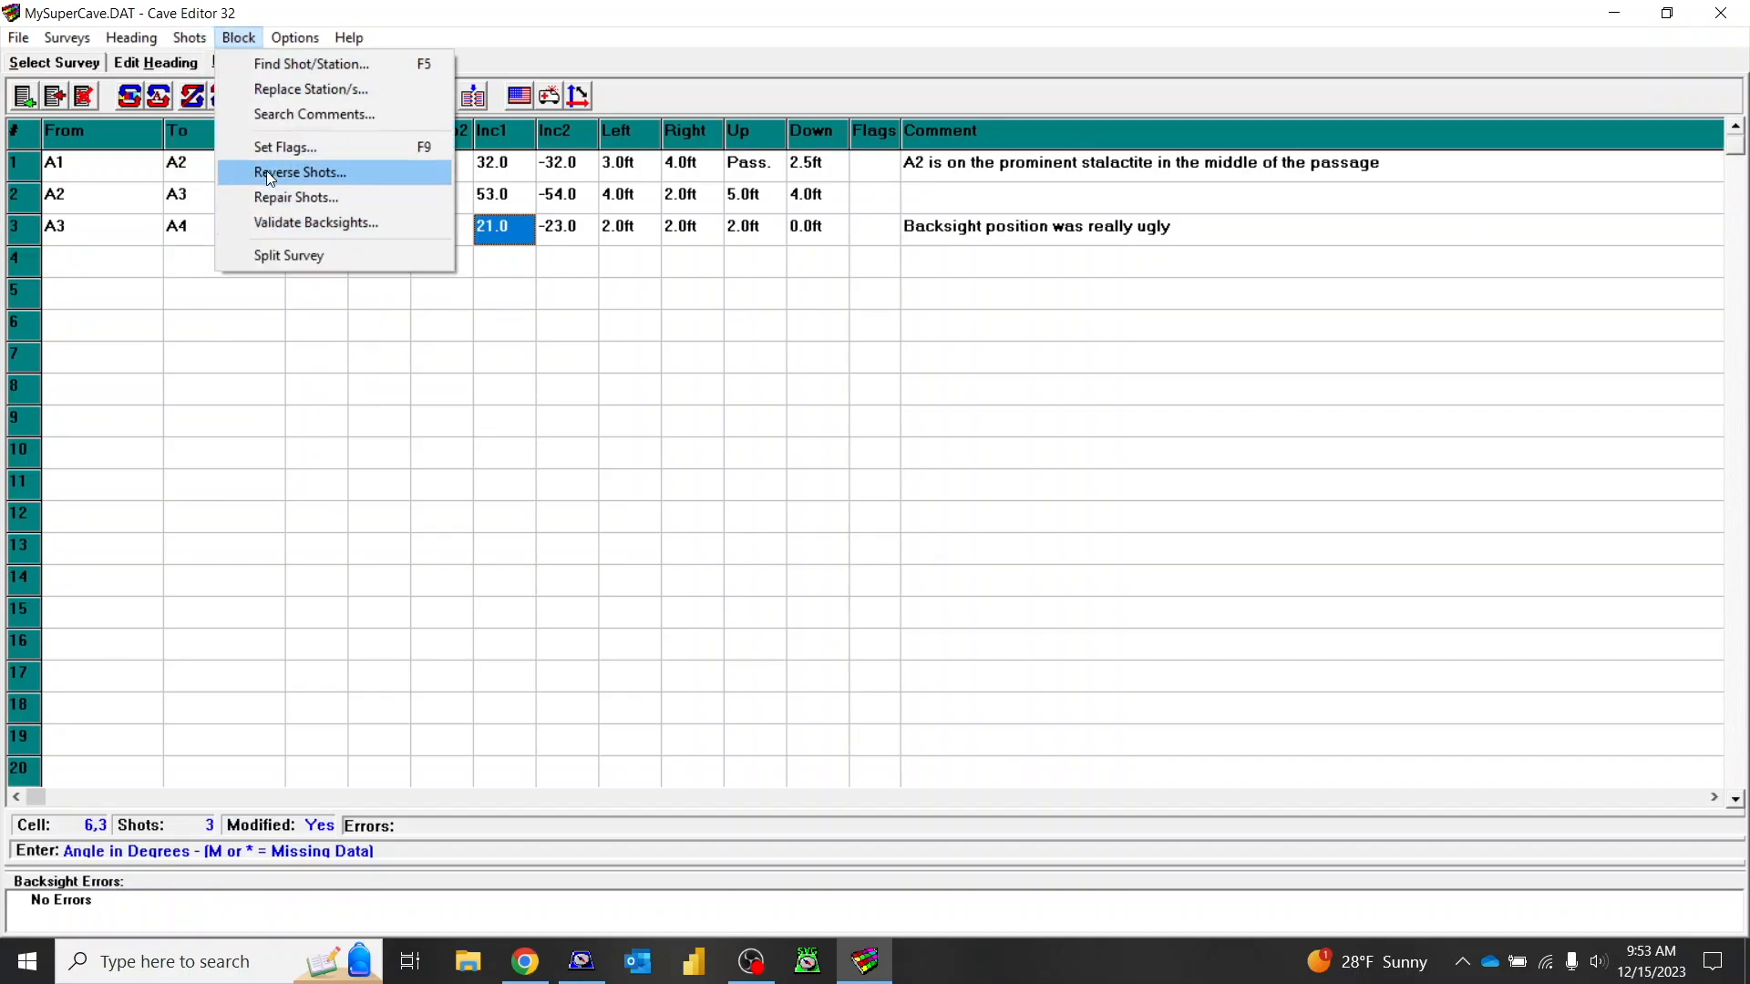
mouse_move(298, 38)
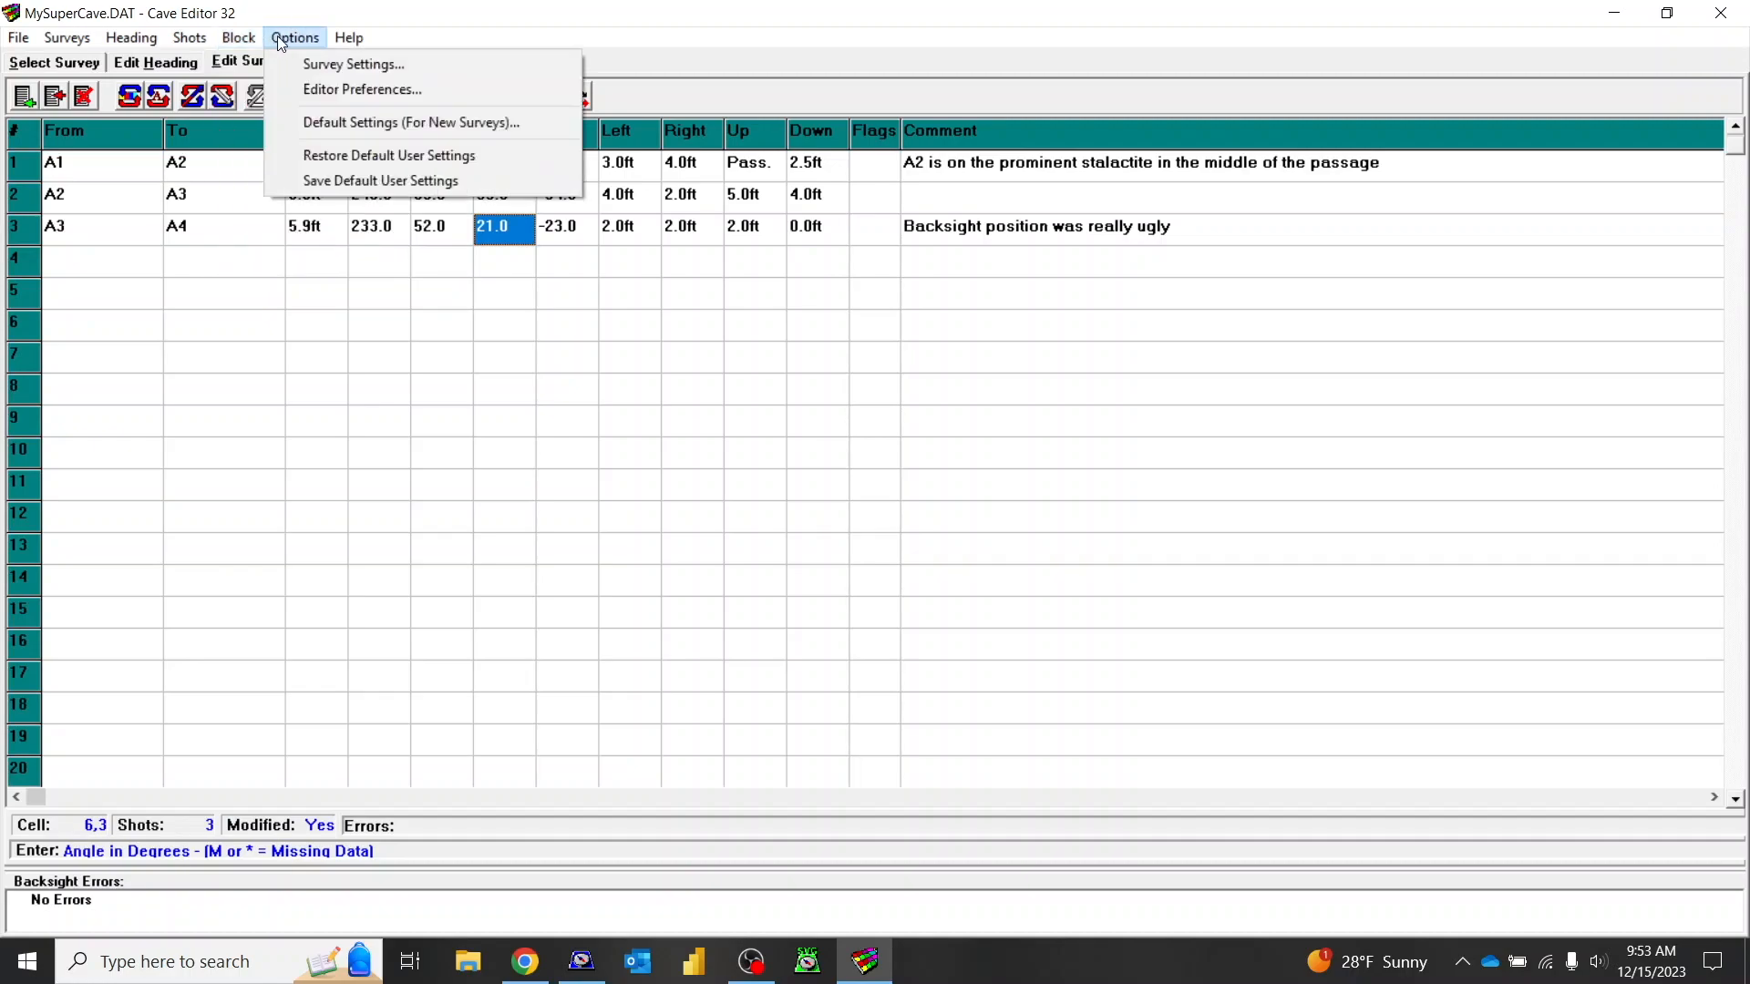
mouse_move(133, 38)
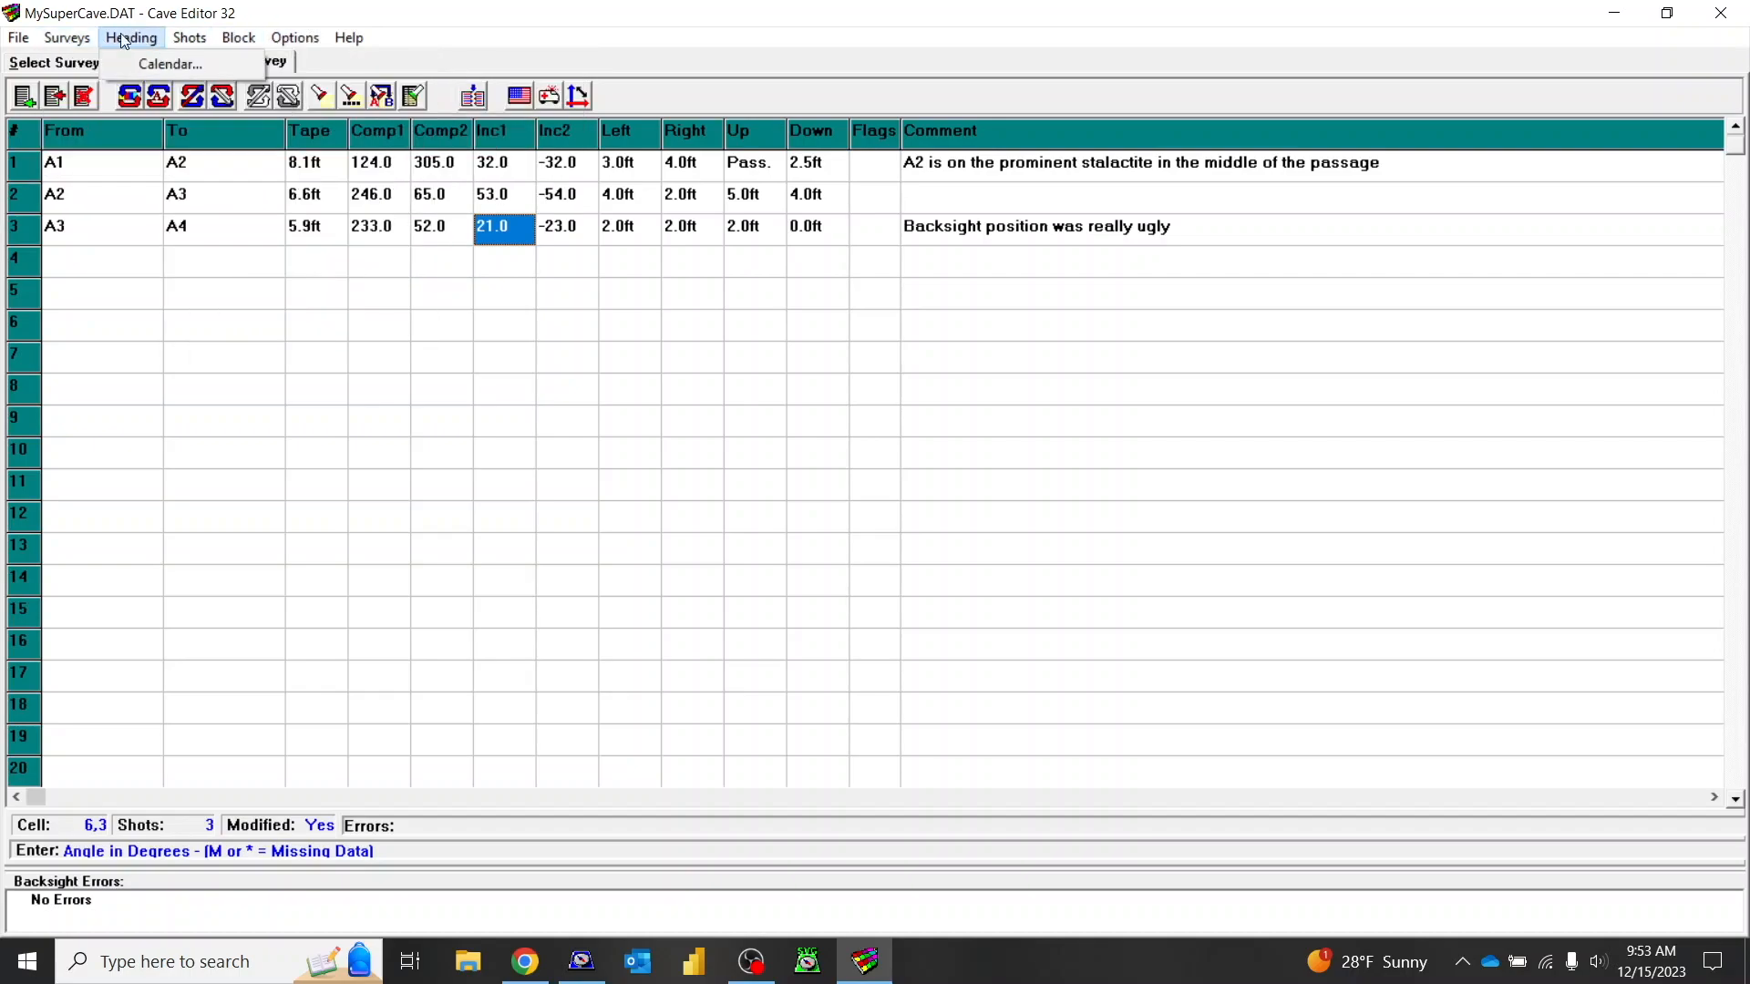
left_click(67, 36)
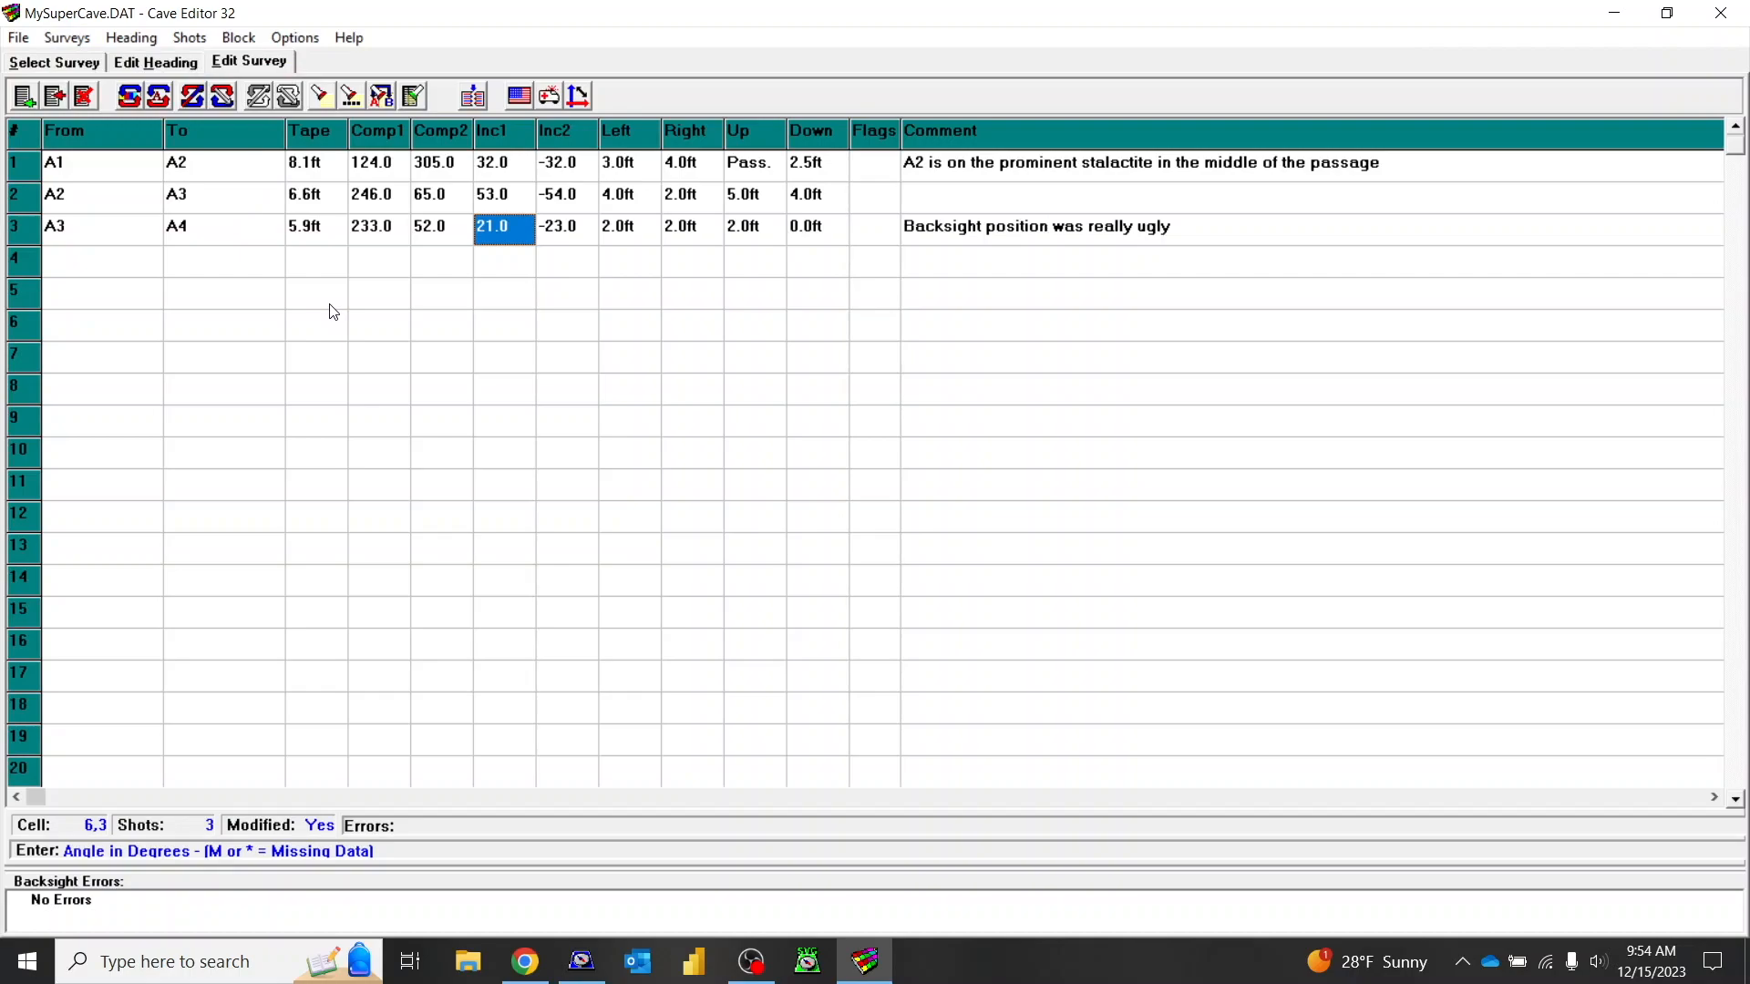
Step: Save the survey data file MySuperCave.DAT
left_click(27, 40)
left_click(79, 148)
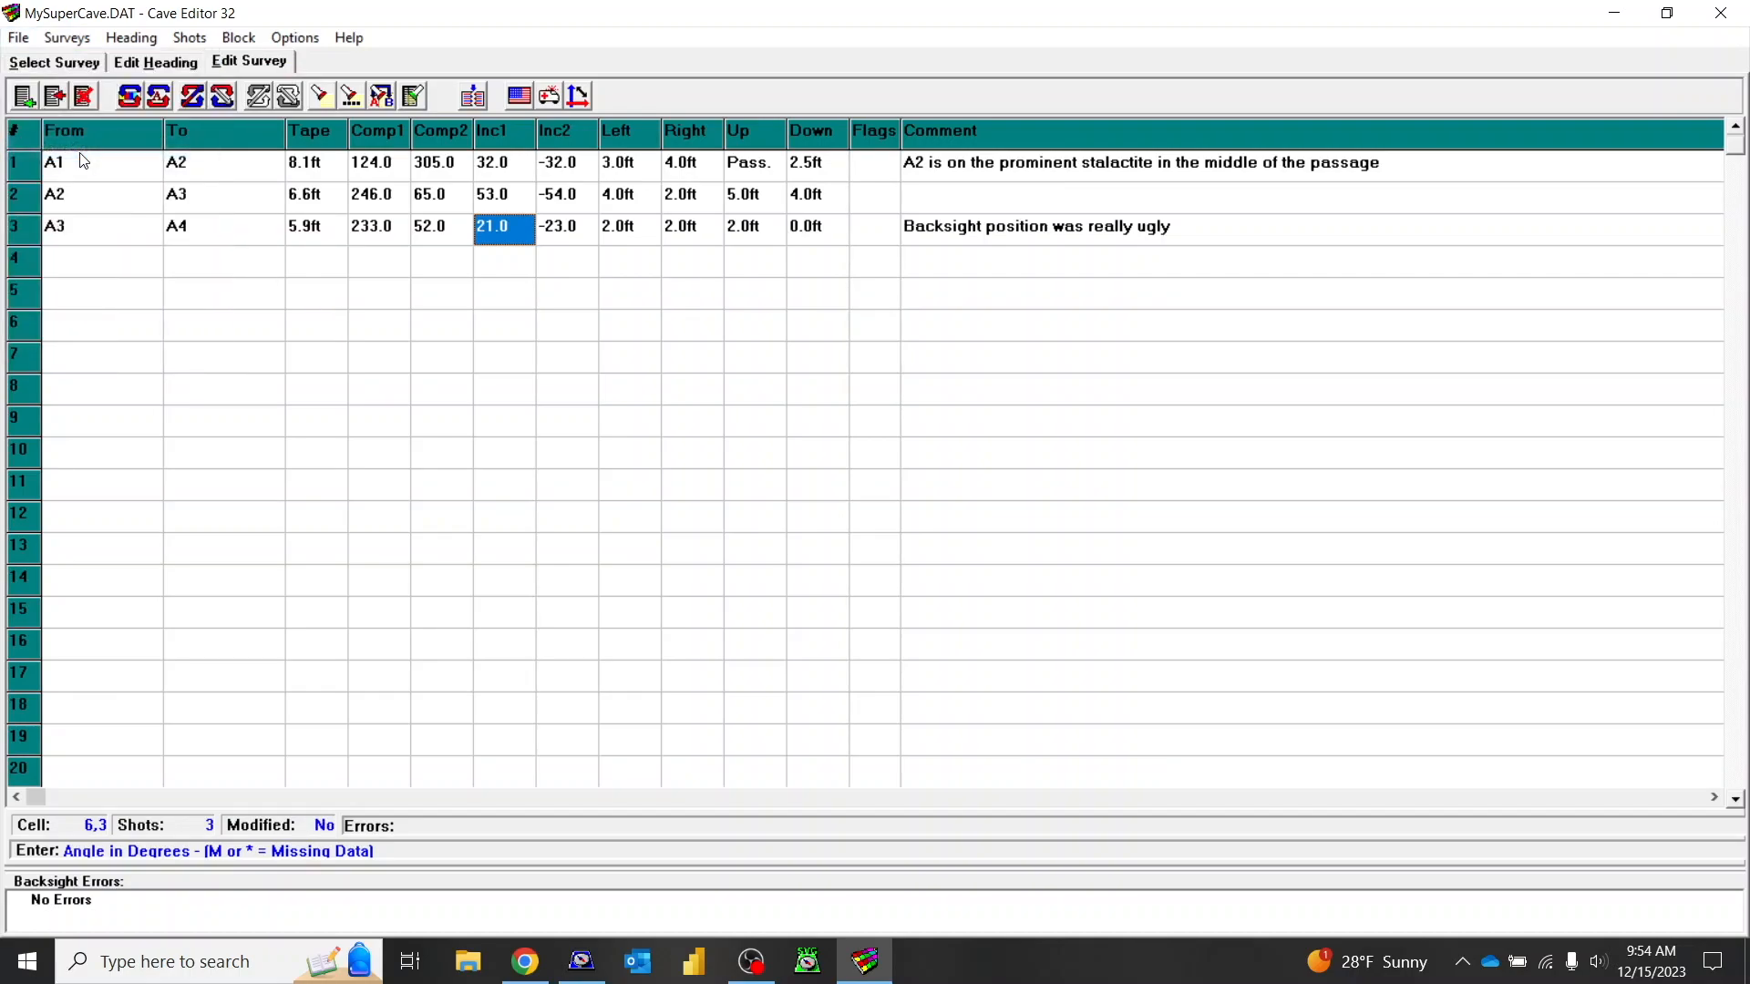